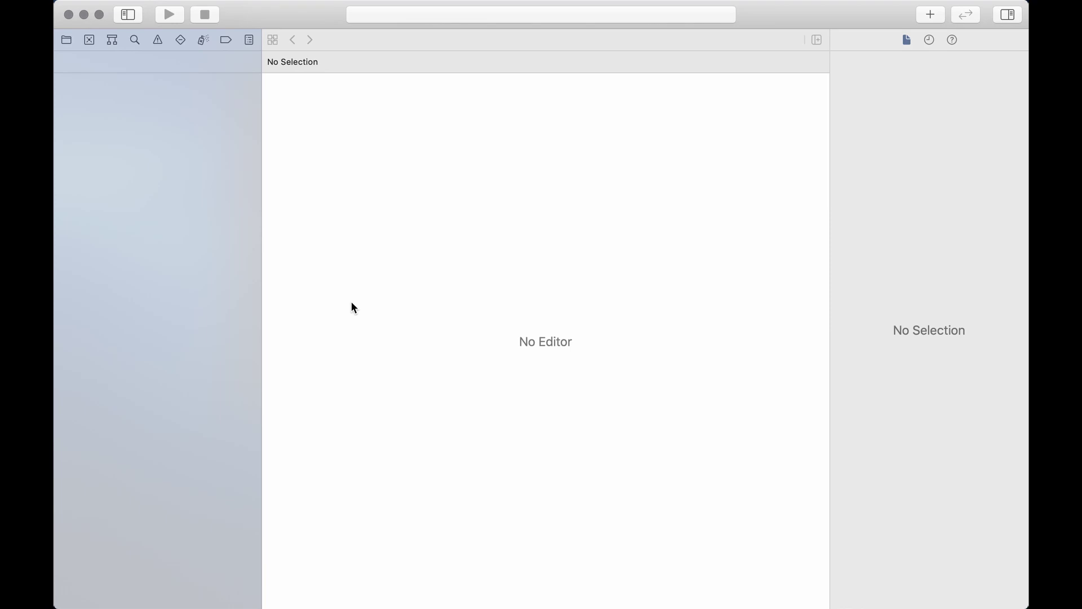
Step: Open the new-project template chooser with Shift+Command+N
key(shift+super+n)
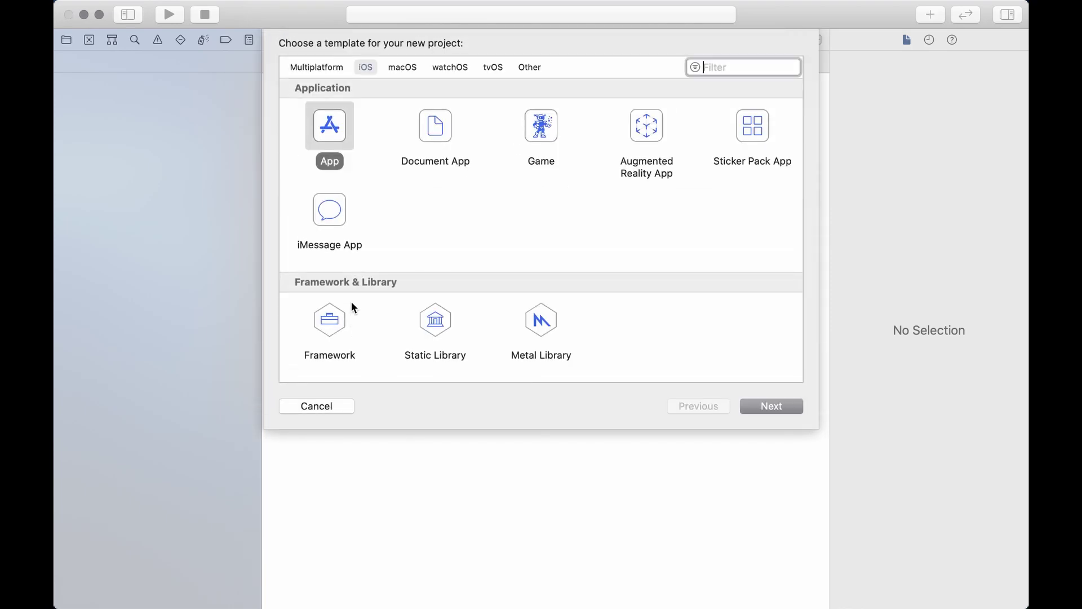
Step: Create an iOS App project named Progress using SwiftUI and Swift
click(333, 139)
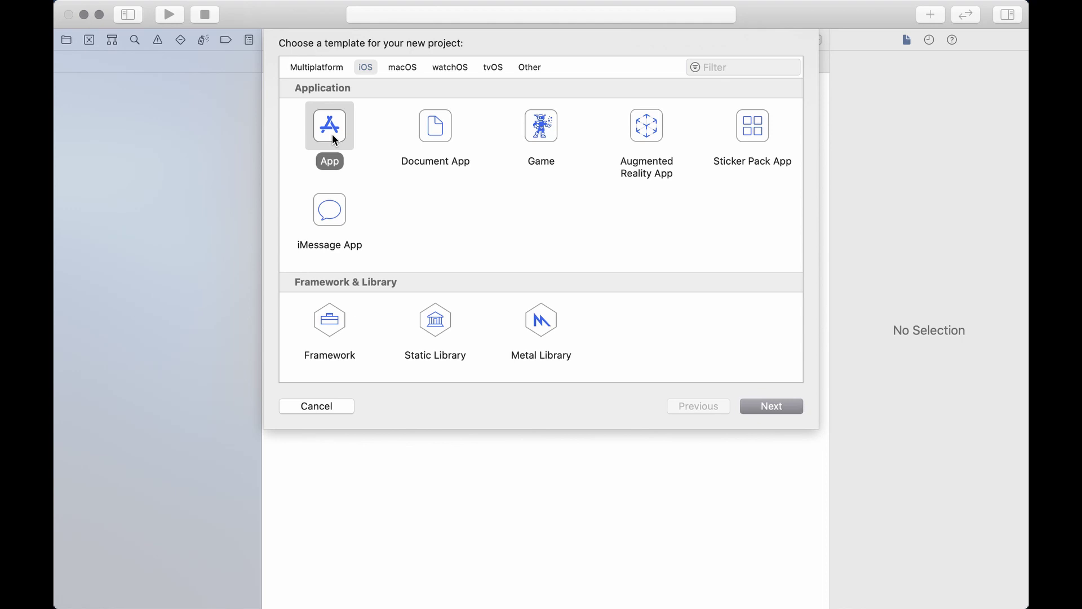
click(768, 408)
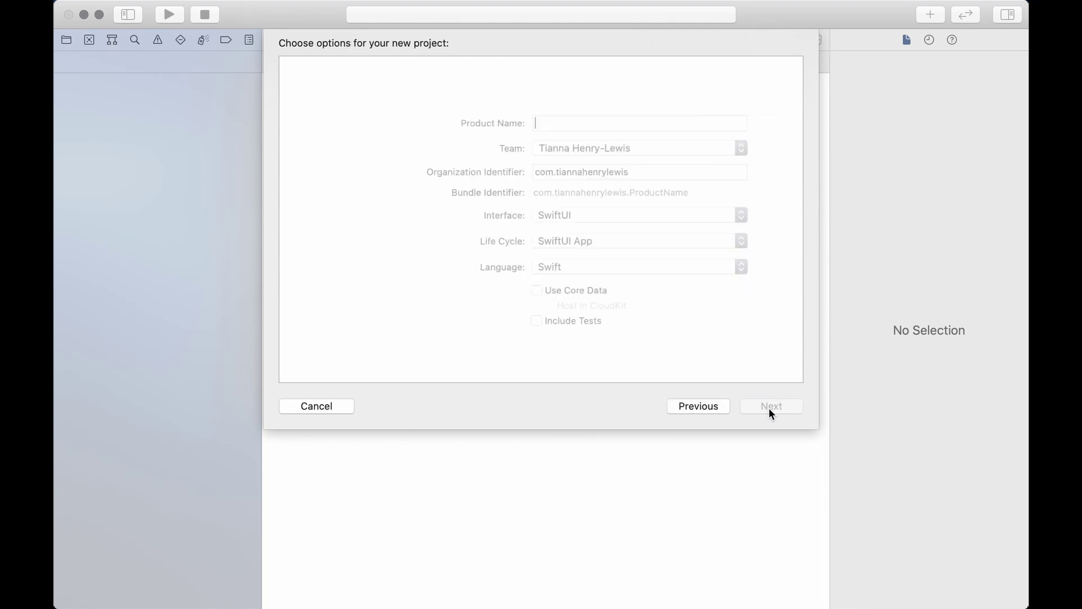
text(P)
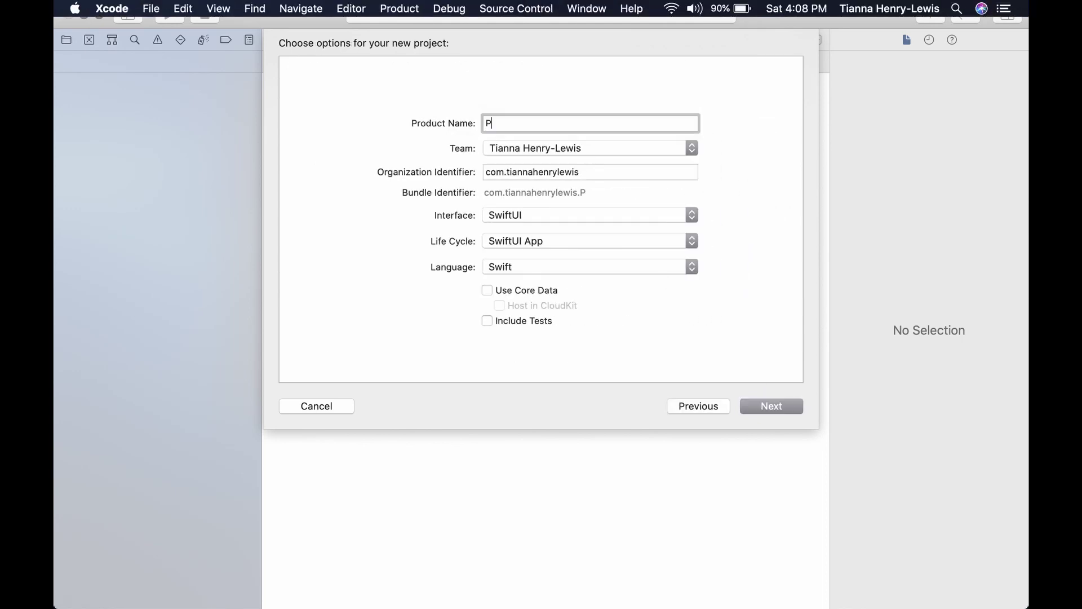
text(rogress)
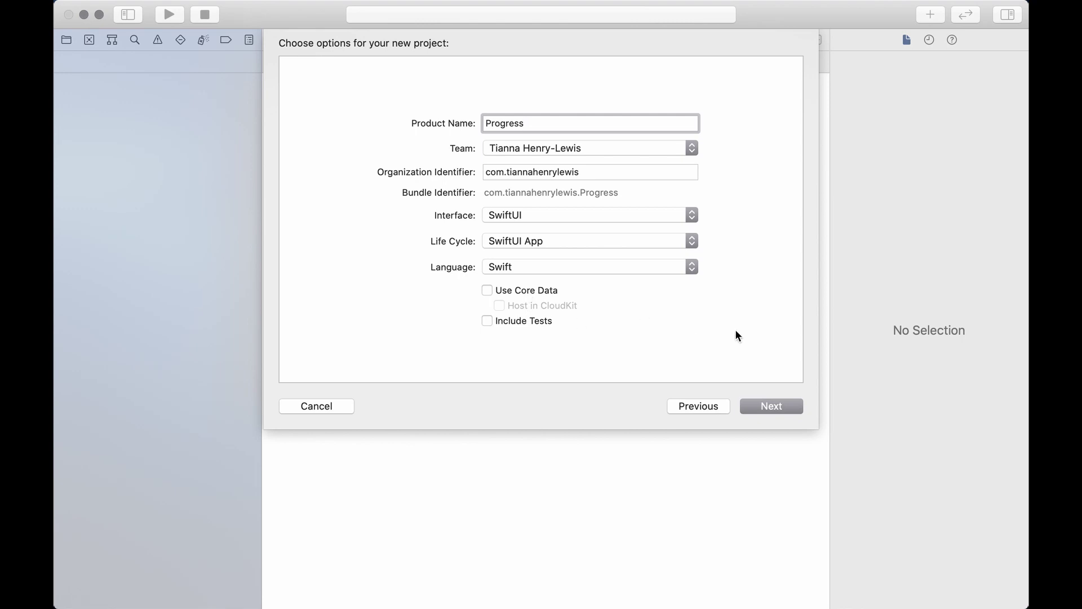
click(783, 409)
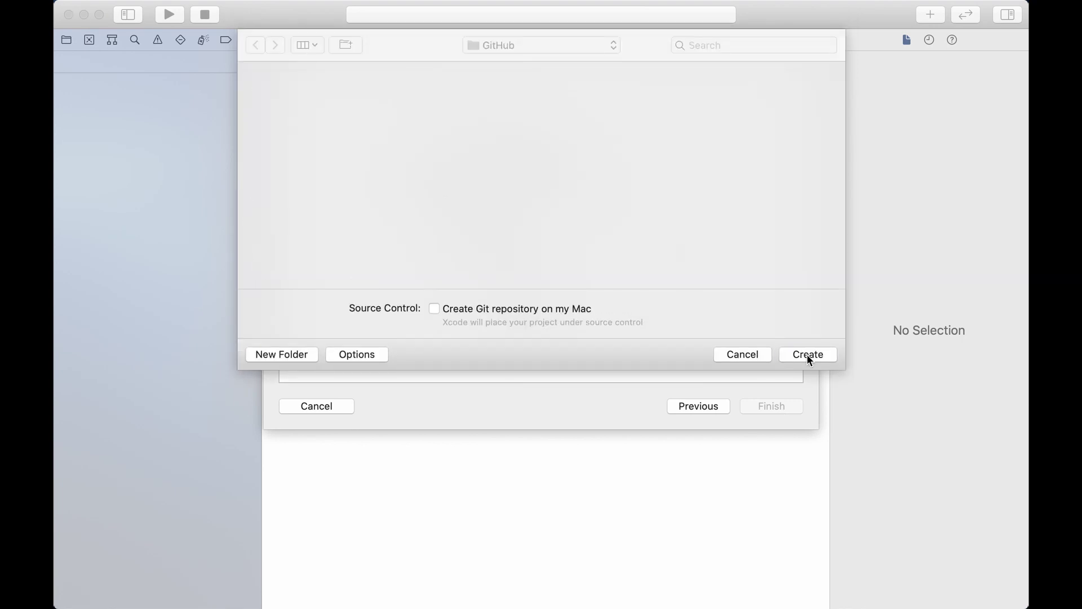
click(807, 355)
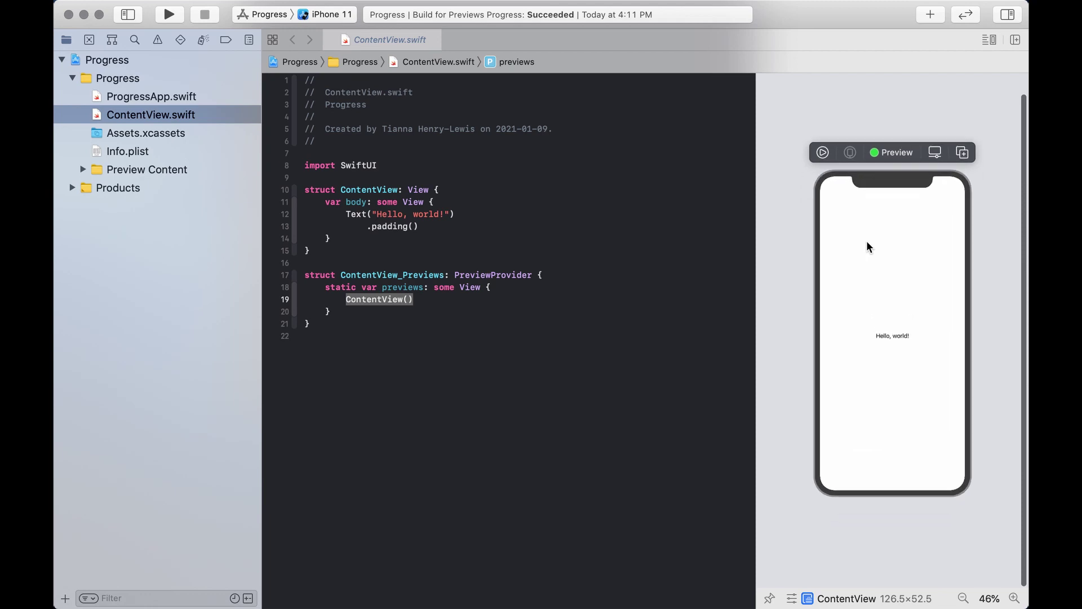
scroll(867, 242, up, 3)
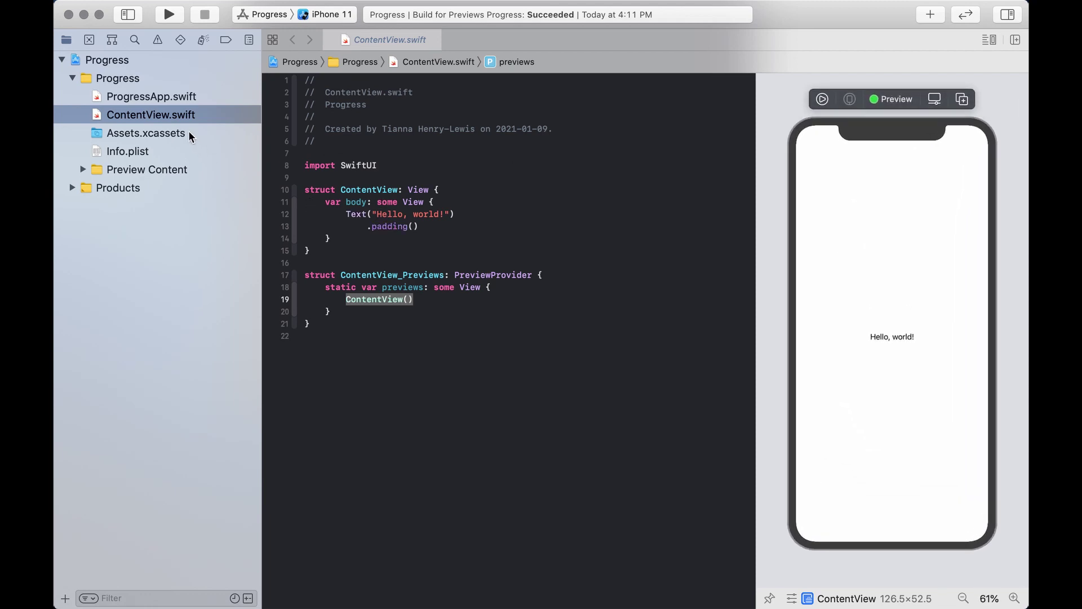
Step: Select the Progress group in the Project Navigator
click(119, 79)
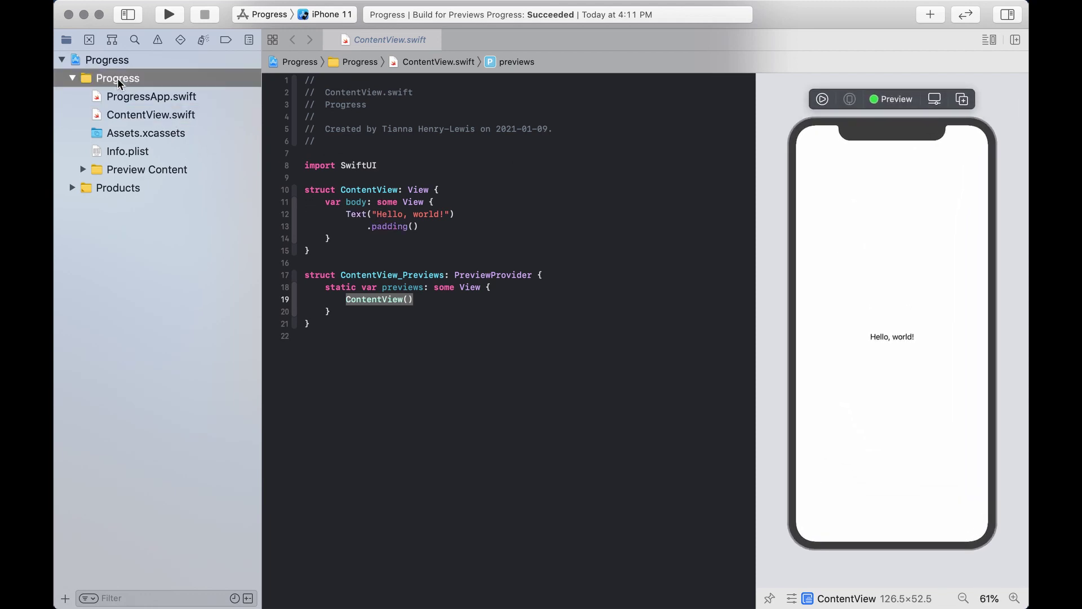
Step: Add a Swift file named ActivityIndicatorView to the Progress group, placed below ContentView.swift
right_click(120, 83)
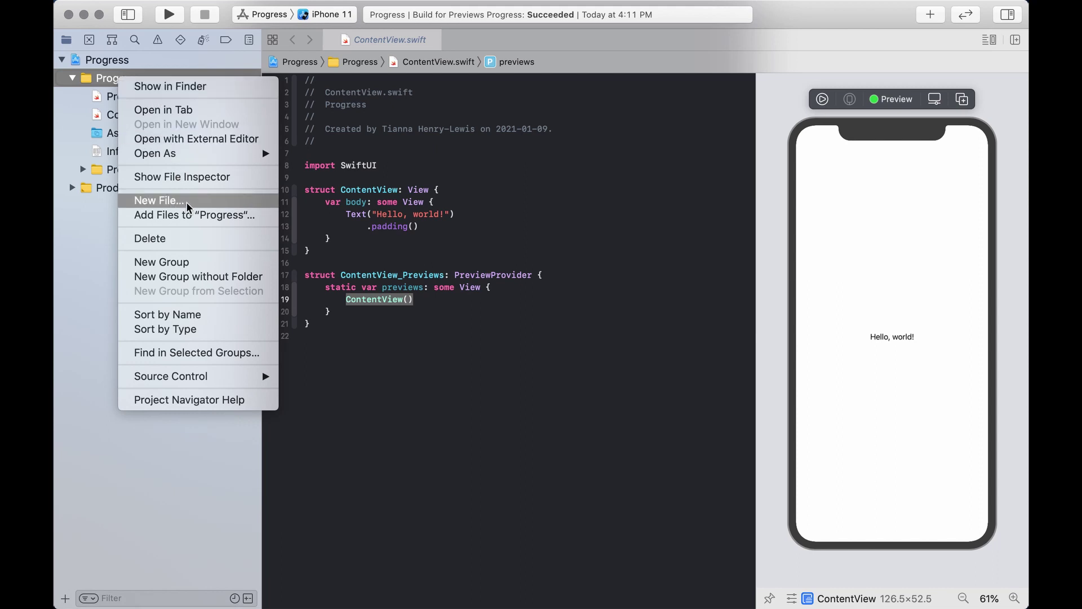
click(158, 200)
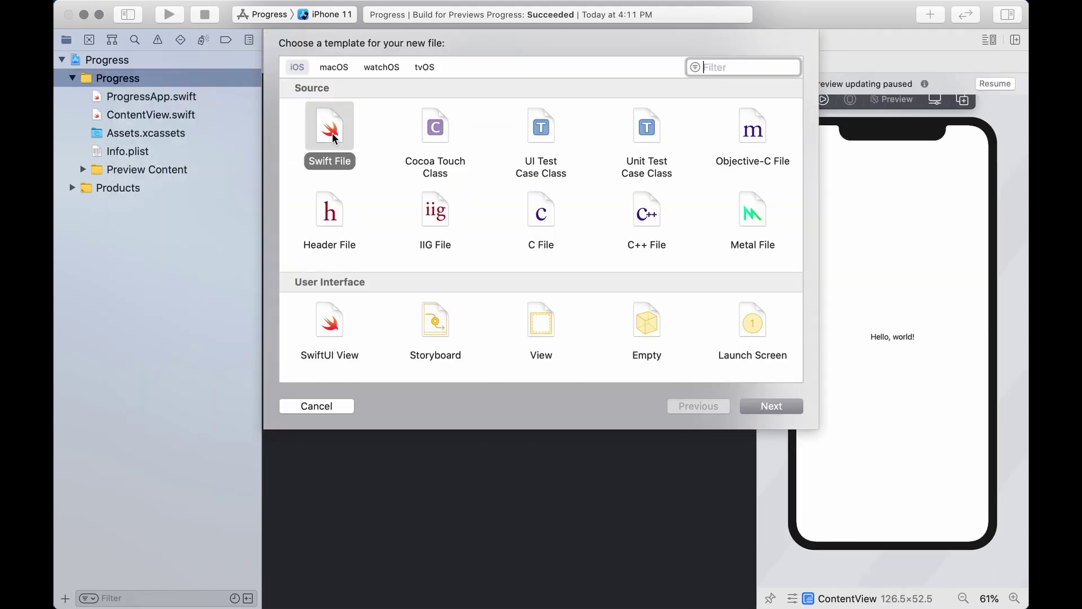
click(774, 407)
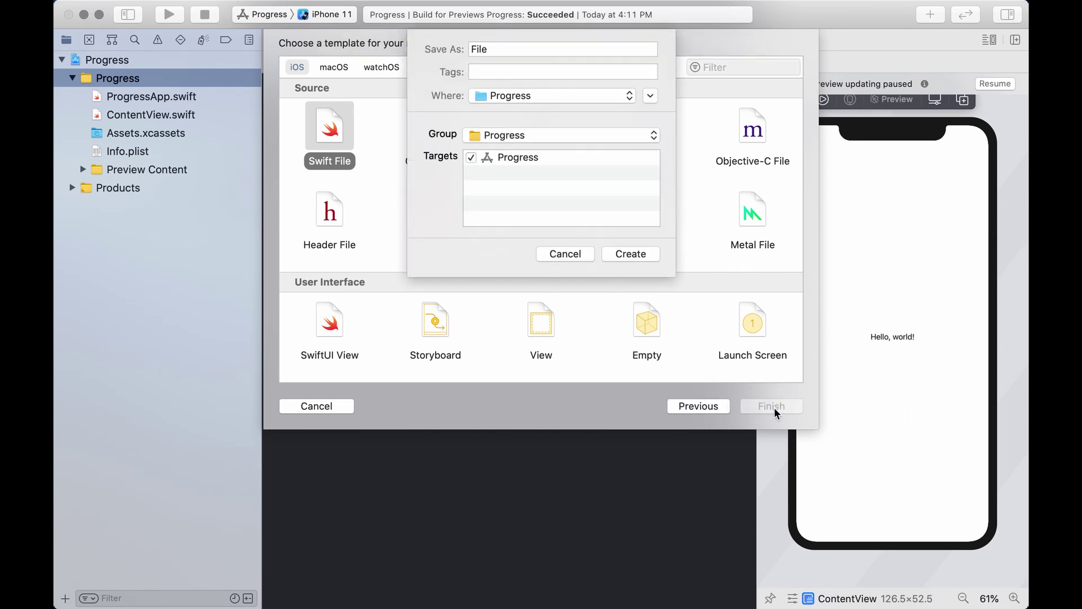
text(Ac)
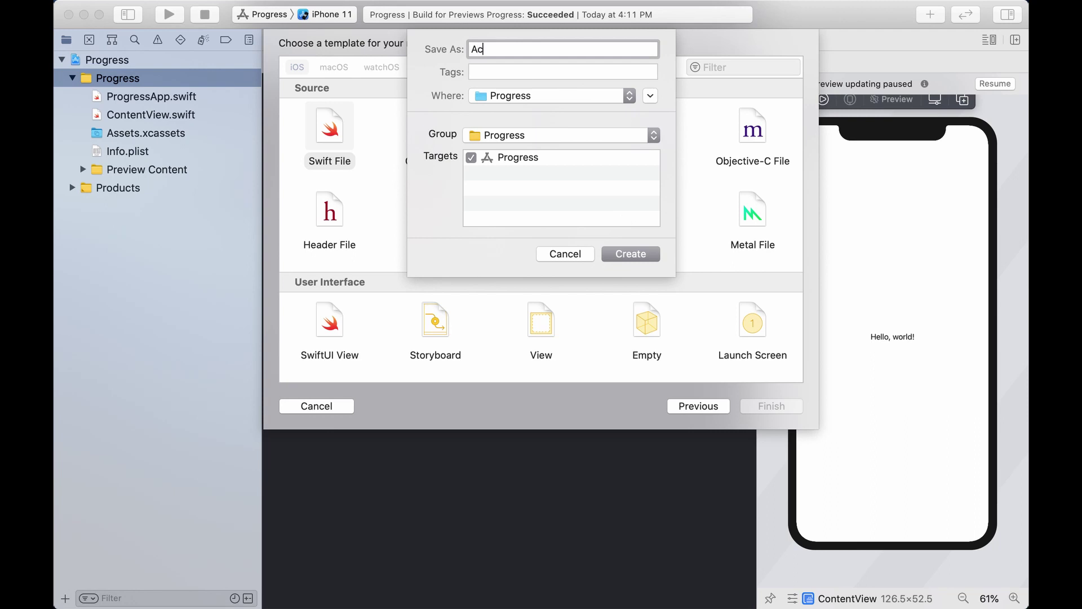
key(BackSpace)
key(BackSpace)
text(Act)
key(BackSpace)
text(tivityIndi)
text(catorView)
key(Return)
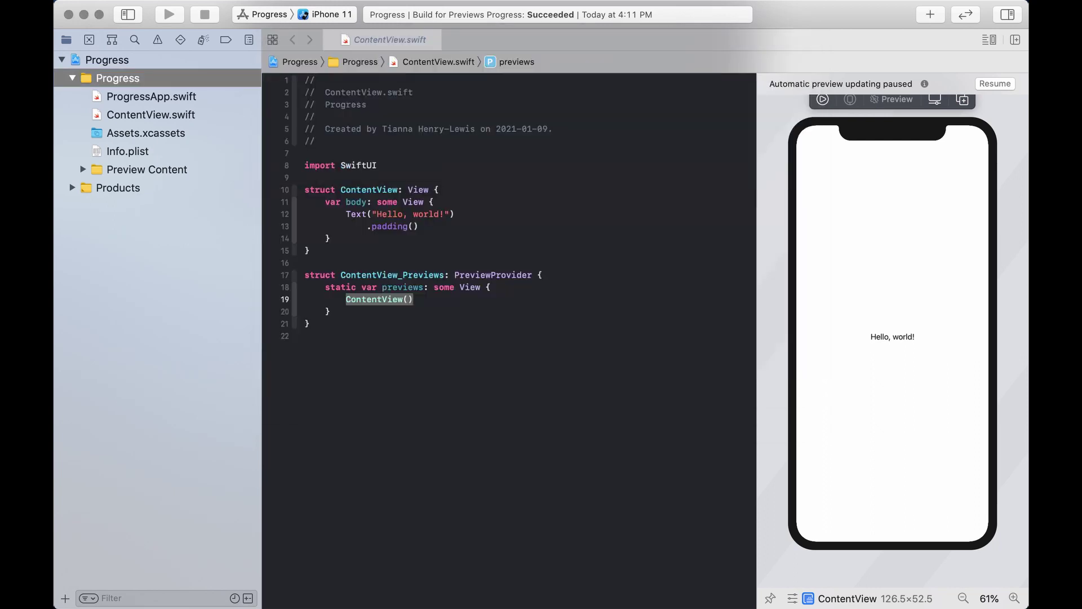
drag(182, 187, 198, 123)
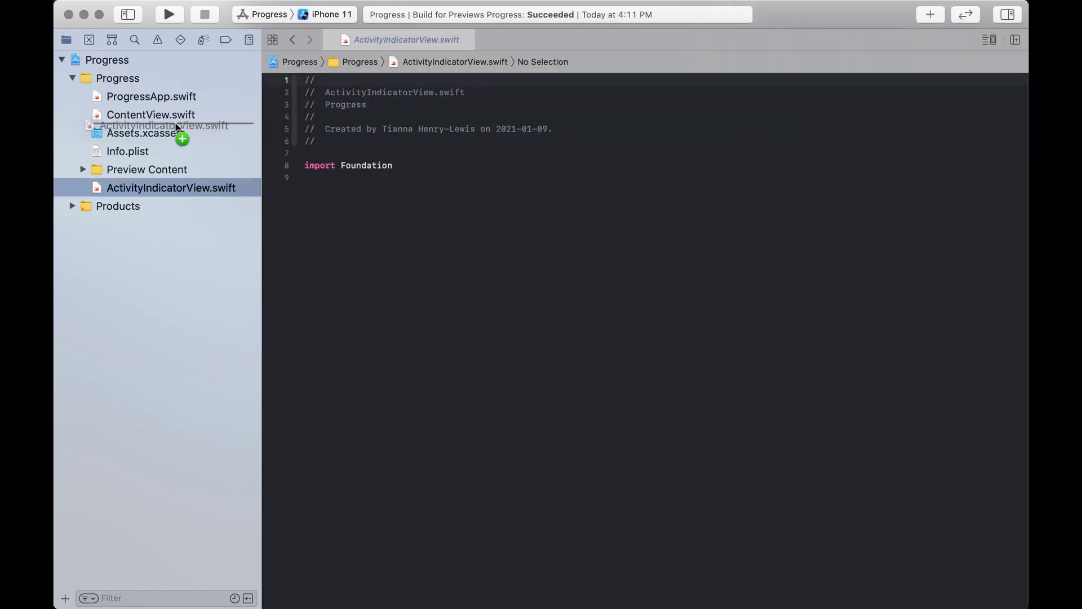
Step: Add 'import SwiftUI' below the Foundation import
click(415, 167)
key(Return)
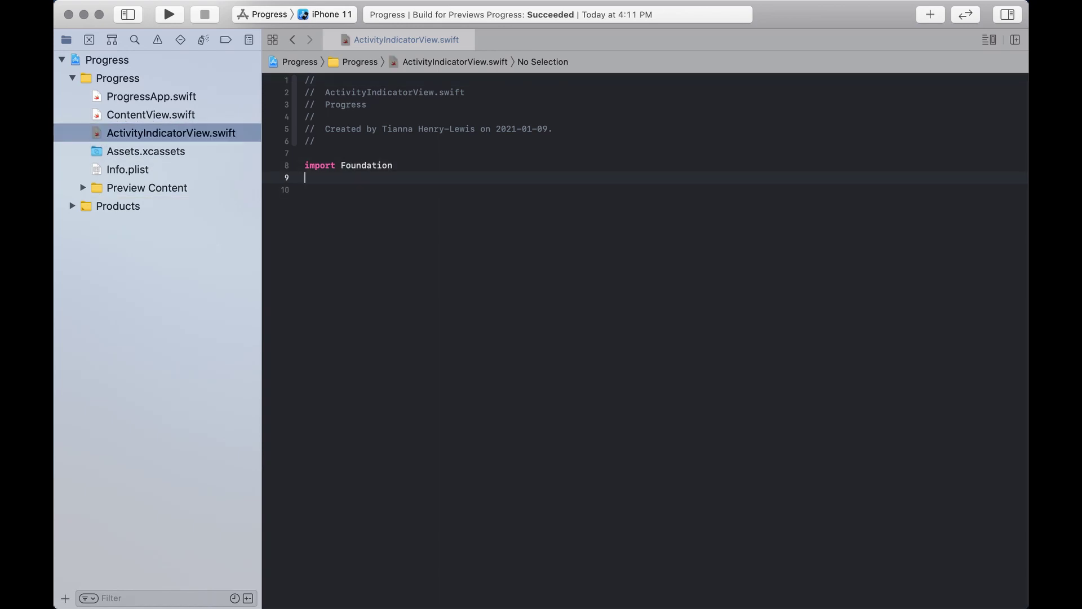
text(imp)
key(BackSpace)
key(BackSpace)
key(BackSpace)
key(Return)
key(Up)
text(im)
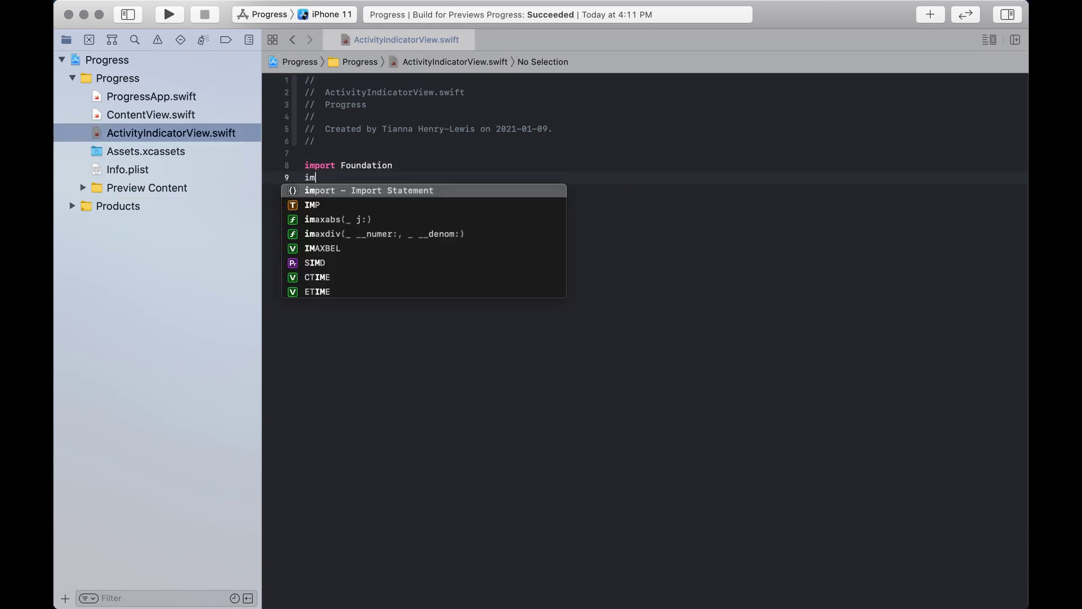
text(port SwiftUI)
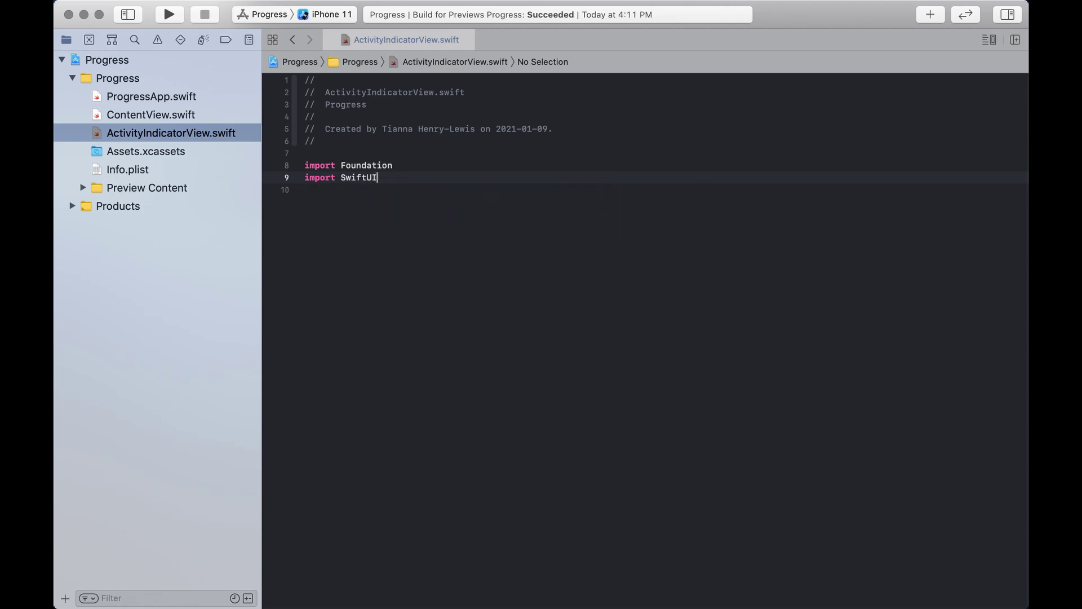
key(Return)
key(Return)
text(truc)
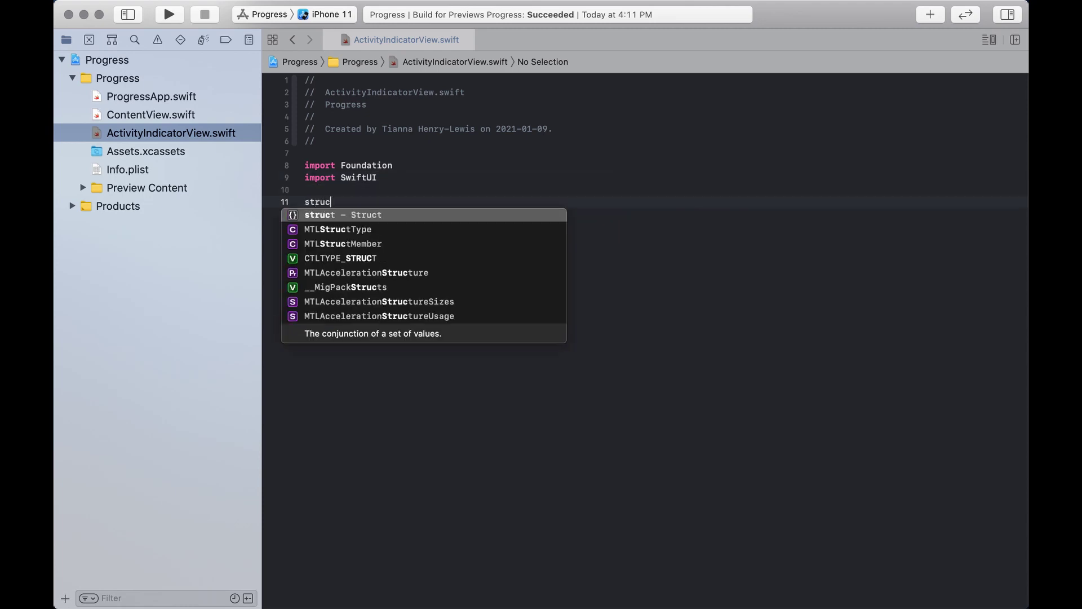
text(t aC)
Step: Declare an empty 'struct ActivityIndicator : UIViewRepresentable' with a blank body line
key(BackSpace)
key(BackSpace)
text(A)
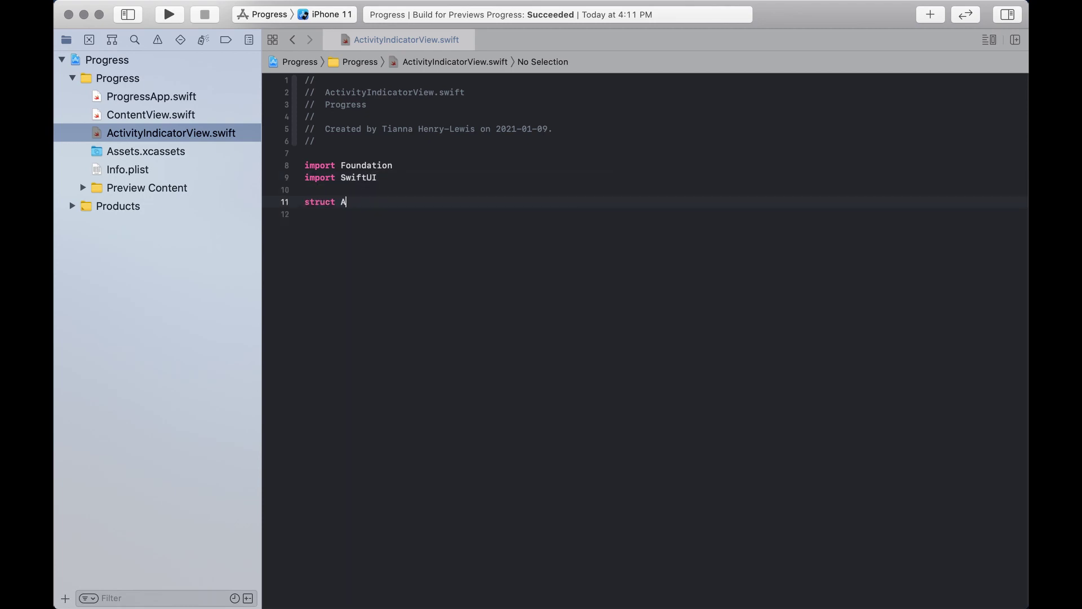
text(ctivityIndi)
text(caot)
key(BackSpace)
text(tor )
text(: UIV)
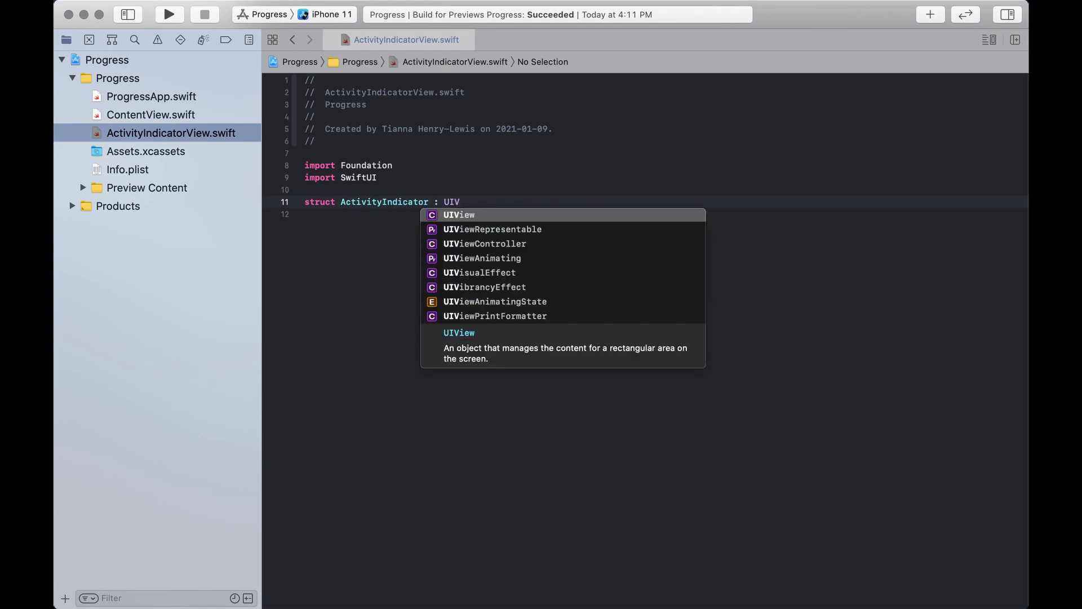
key(Down)
key(Return)
text({)
key(Return)
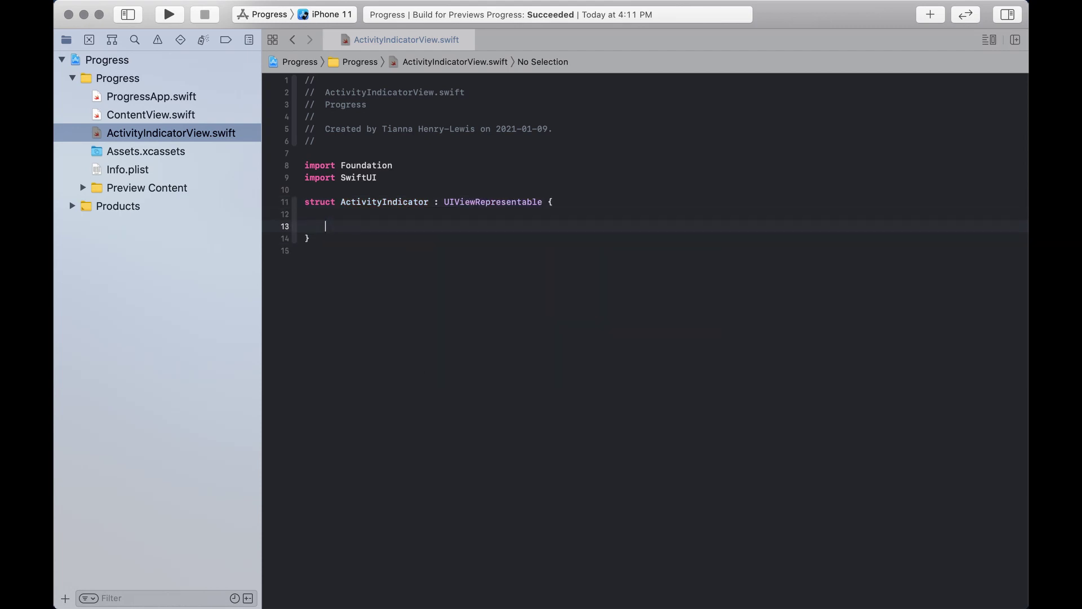
key(Return)
key(Up)
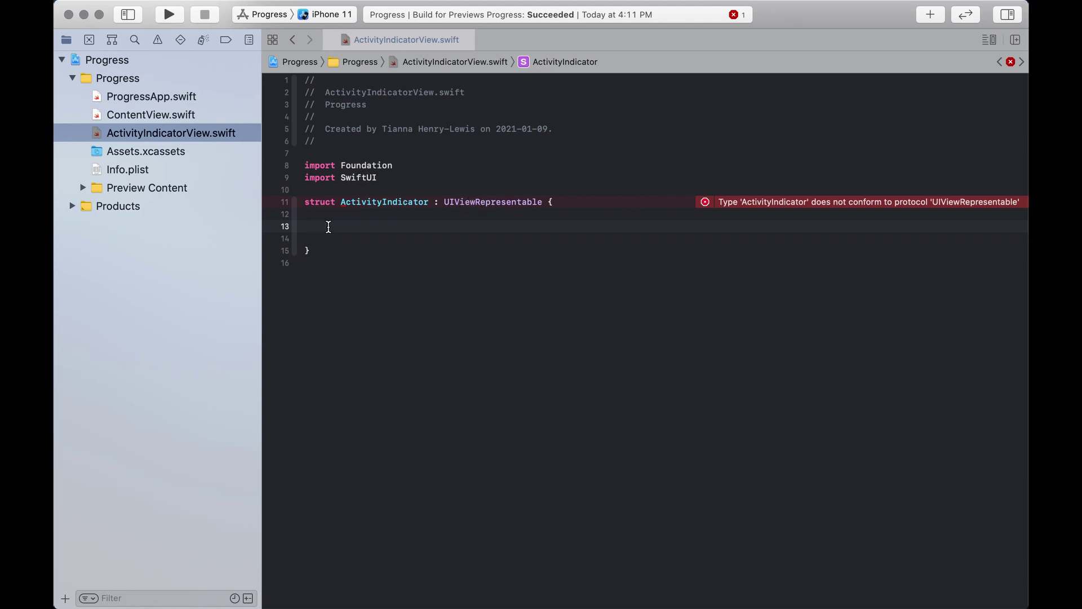
text(type)
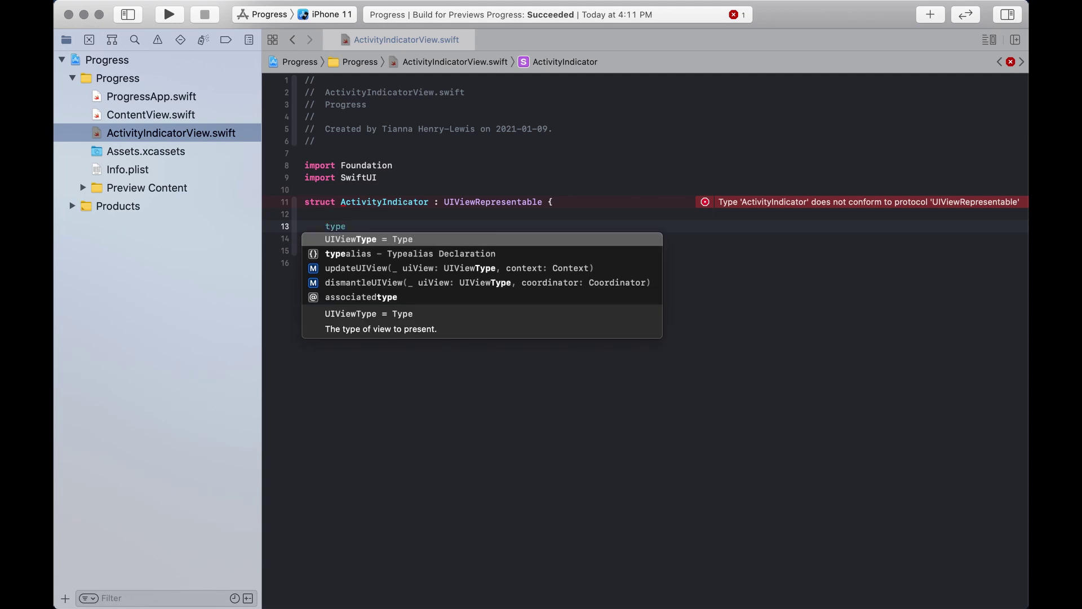
text(a)
Step: Add a typealias setting UIViewType to UIActivityIndicatorView
key(Return)
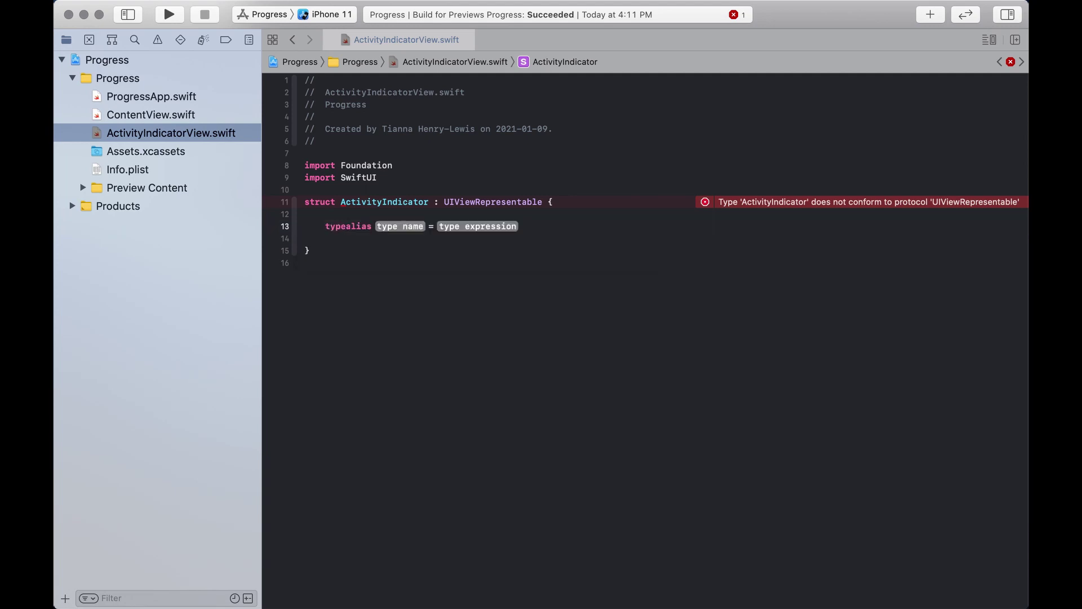
text(UIView)
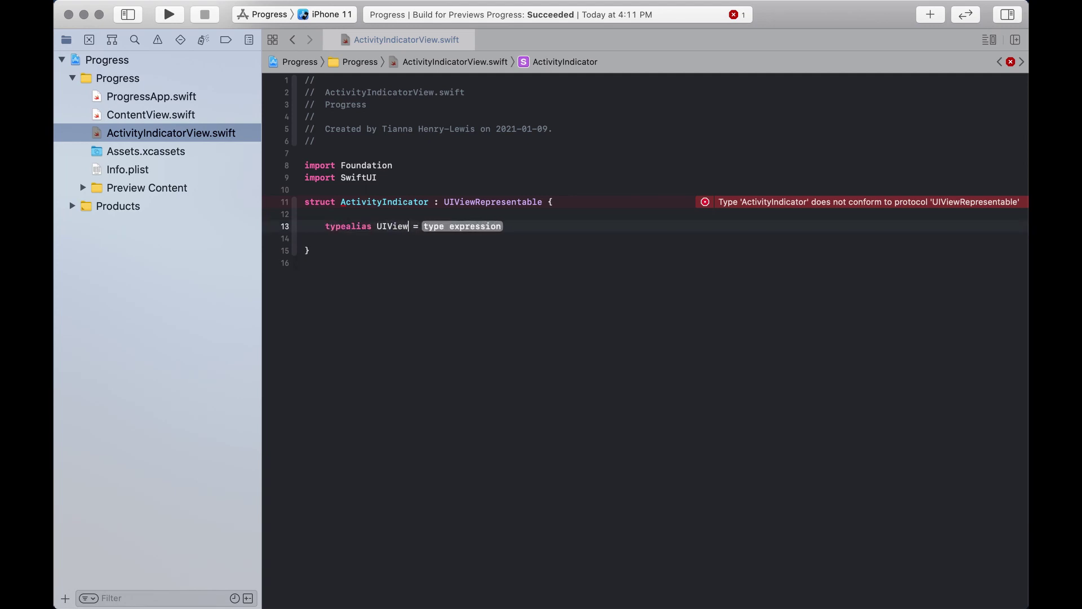
text(Type)
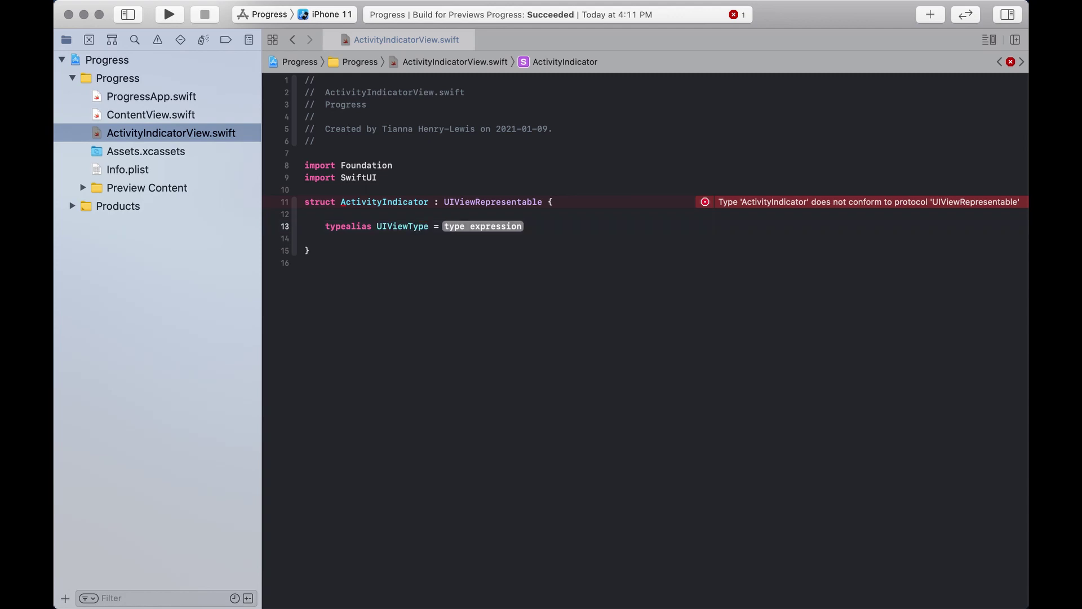
key(Tab)
text(UIAc)
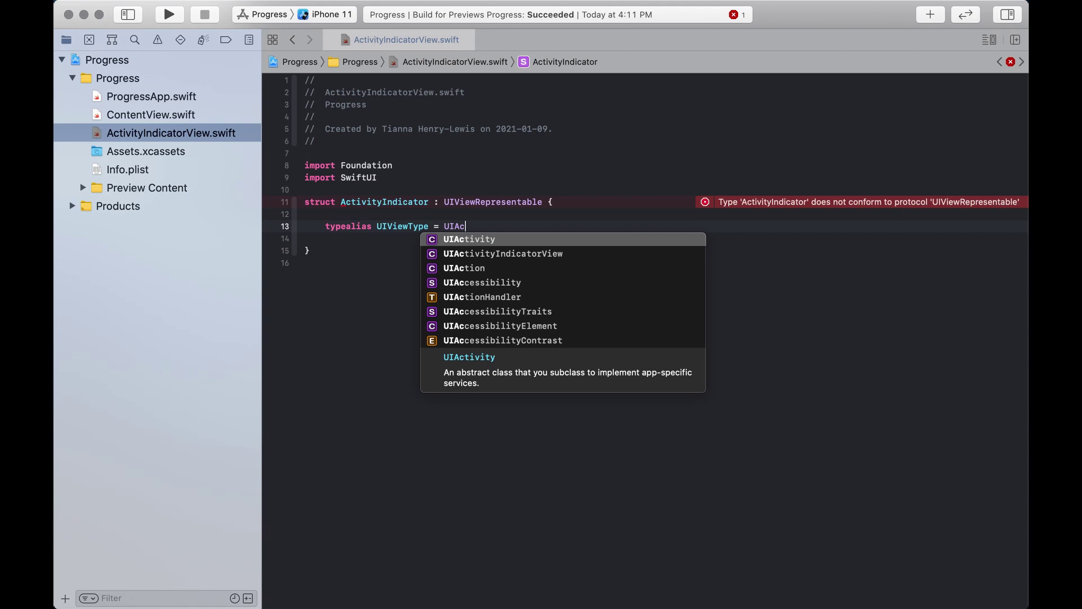
key(Down)
Step: Add 'let style : UIActivityIndicatorView.Style' below the typealias
key(Return)
key(Return)
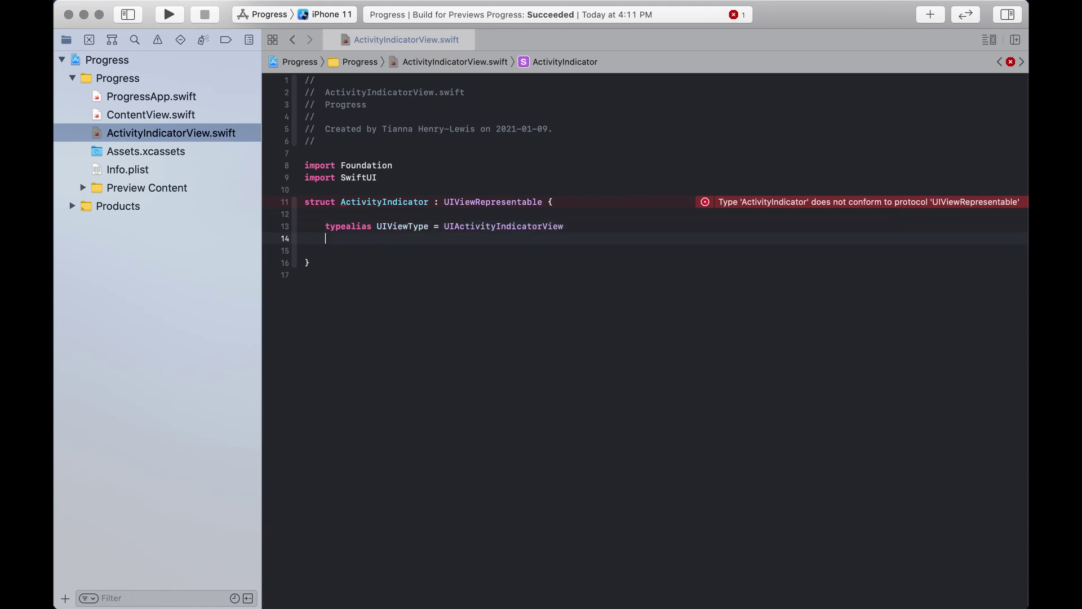
text(let style)
text( : UI)
text(A)
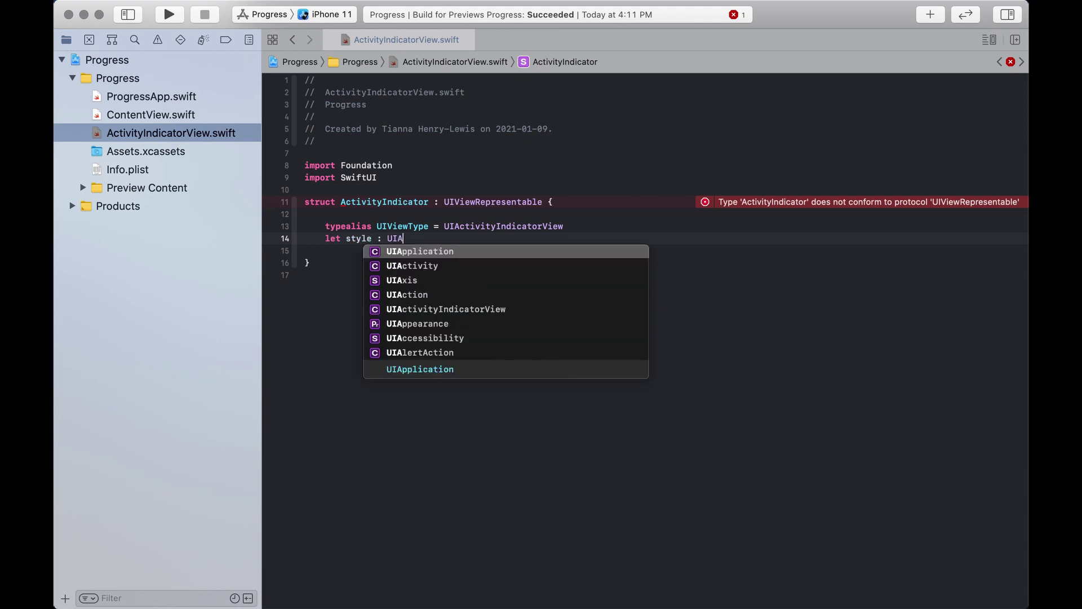
text(c)
key(Down)
key(Down)
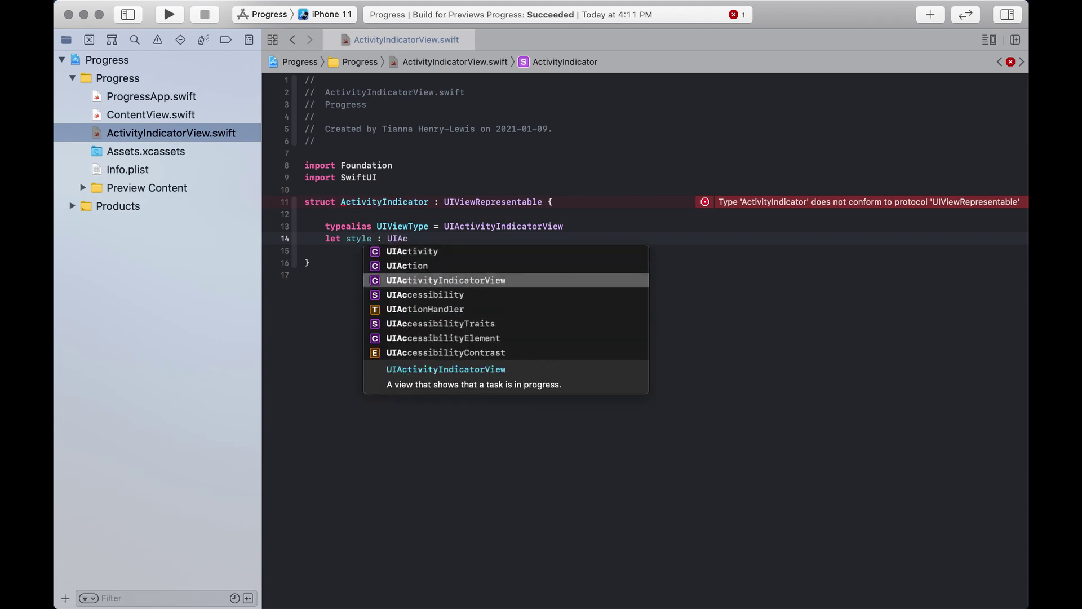
key(Return)
key(Return)
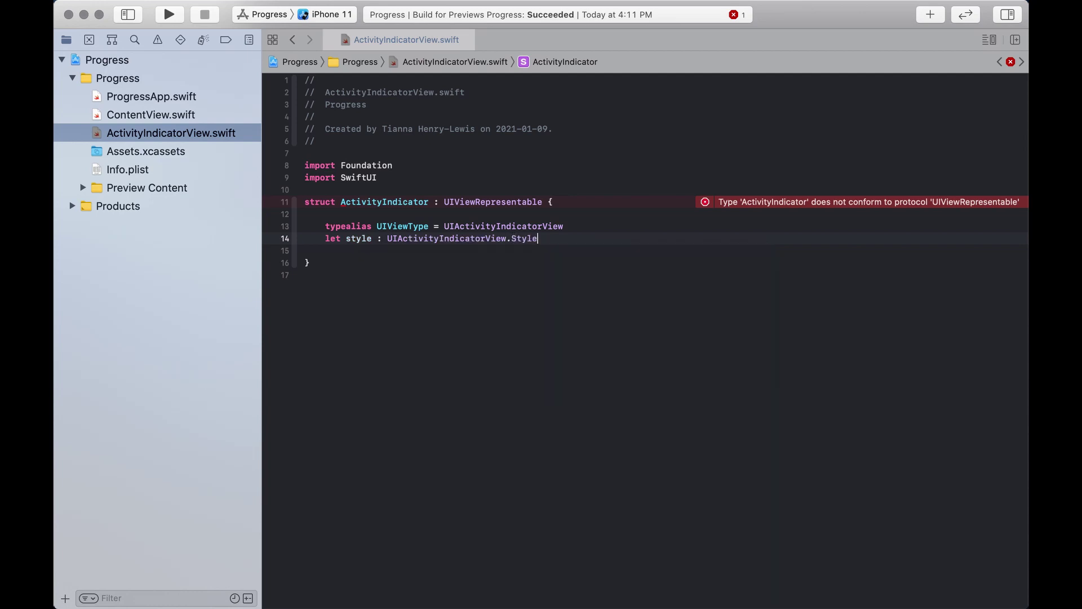
key(Return)
key(Return)
key(BackSpace)
text(make)
Step: Insert makeUIView(context:) and updateUIView(_:context:) stubs from autocomplete
key(Down)
key(Return)
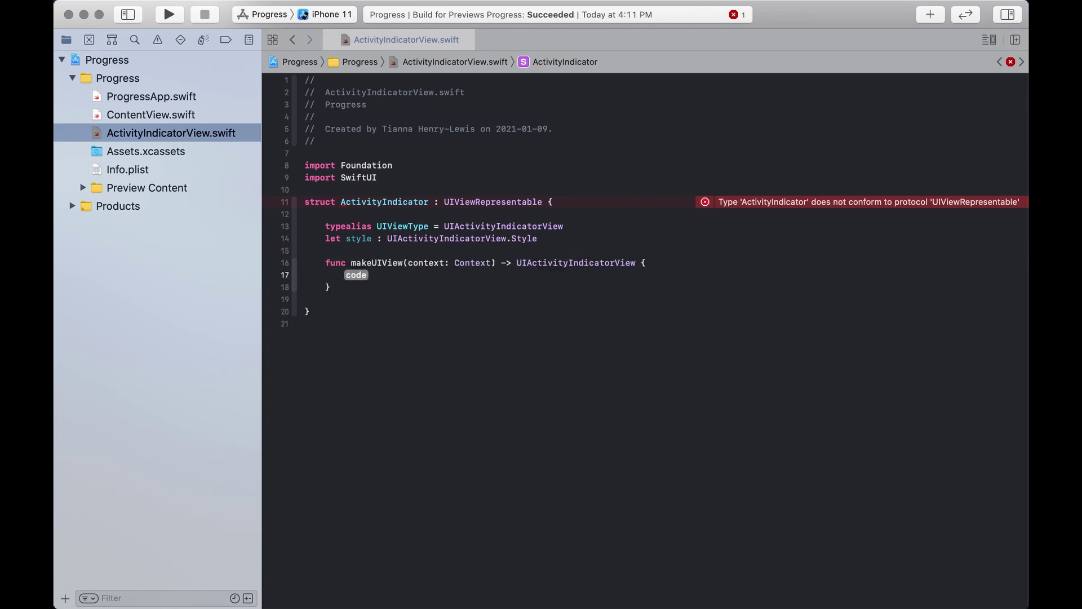
click(349, 287)
key(Return)
key(Return)
text(update)
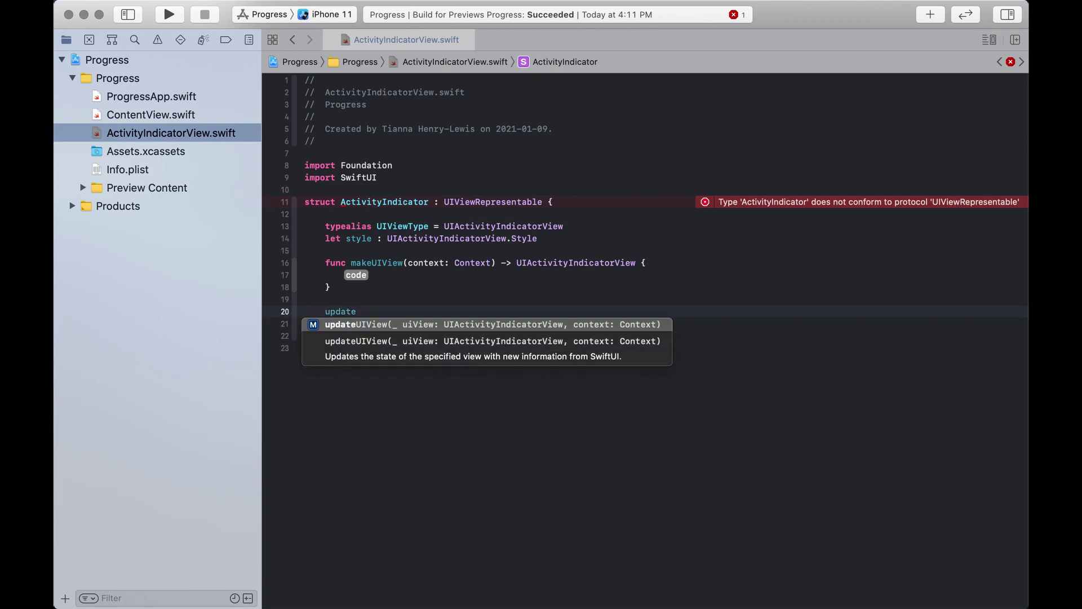
key(Return)
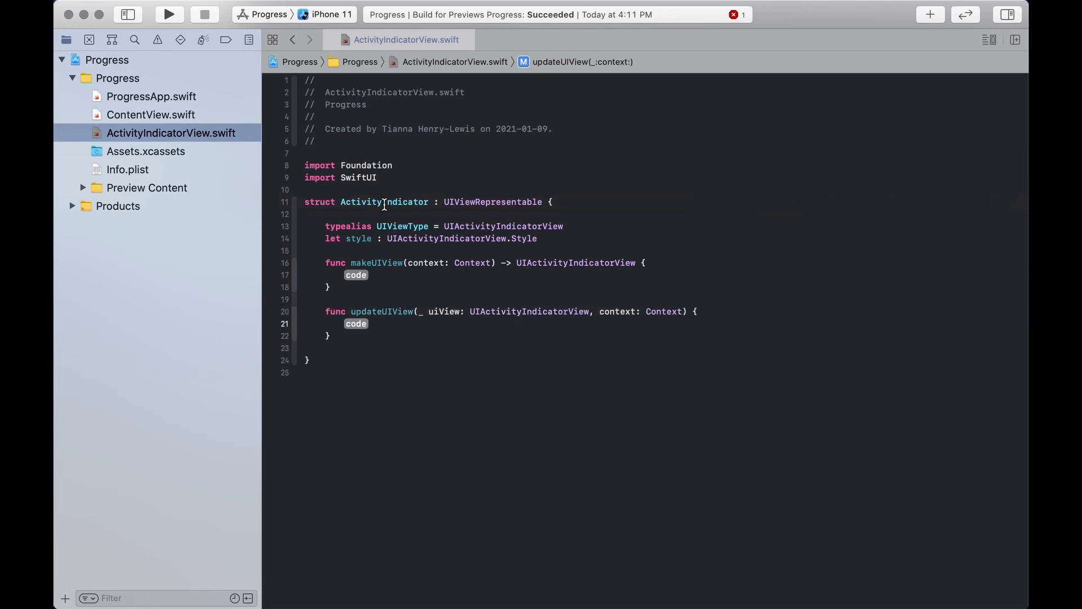
click(357, 276)
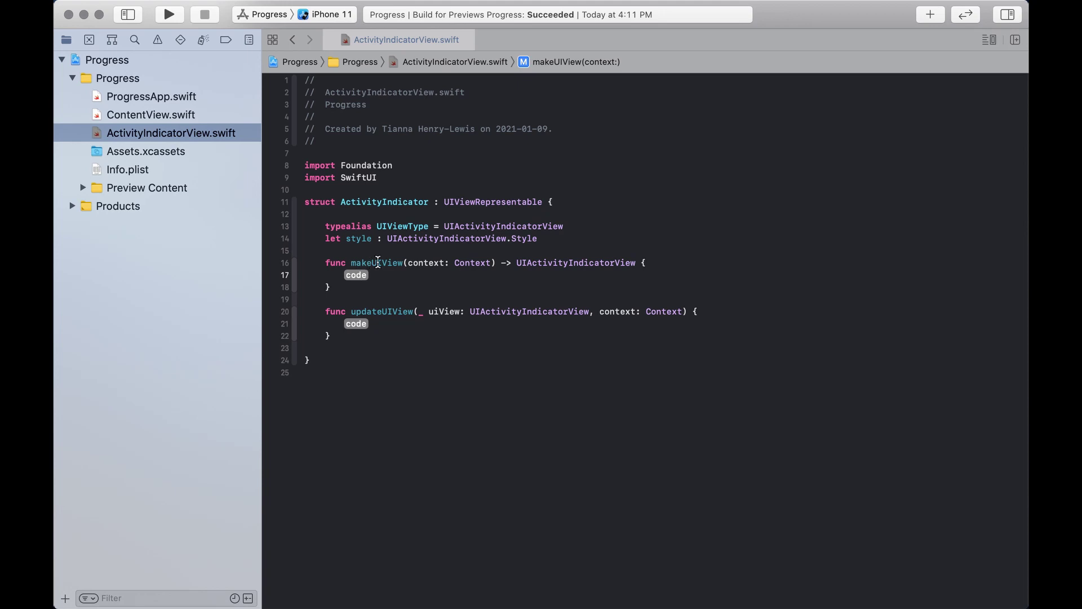
Step: Replace makeUIView's Context parameter type with a UIViewRepresentable type specialized on ActivityIndicator
click(474, 260)
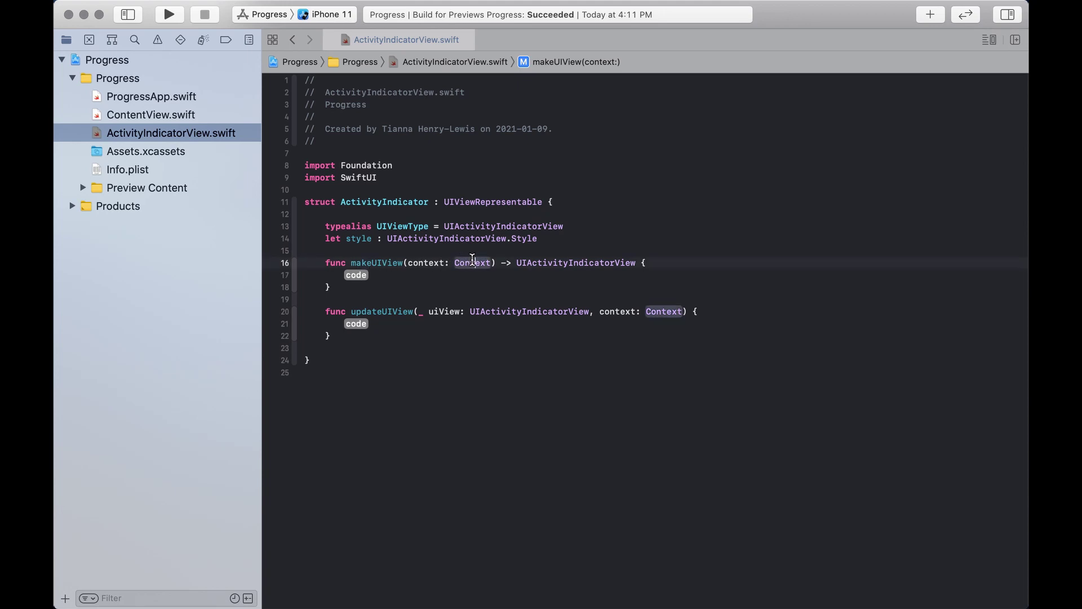
drag(454, 261, 492, 263)
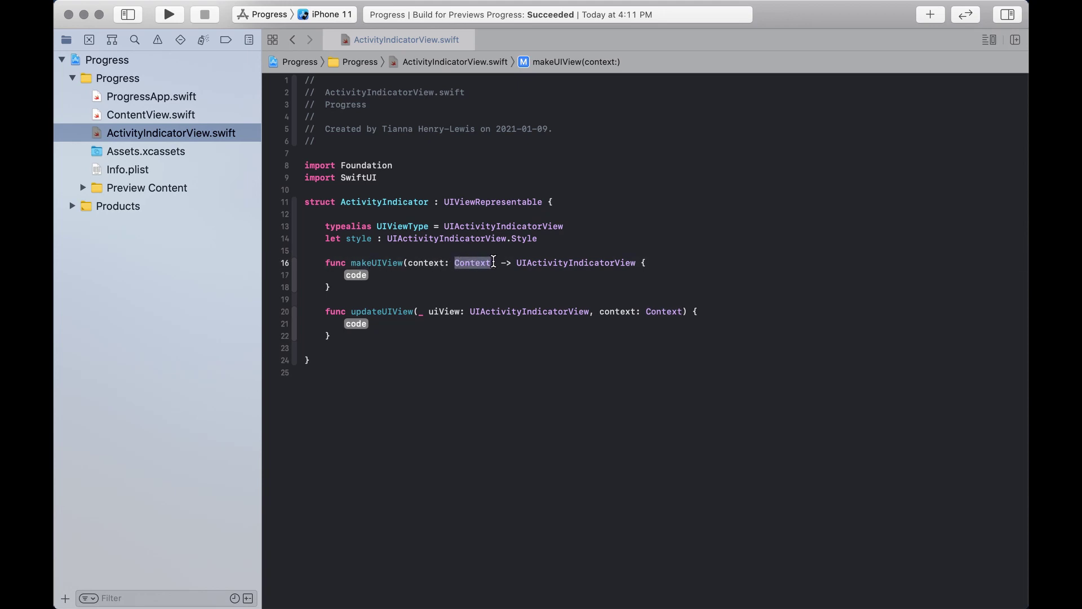
text(UIView)
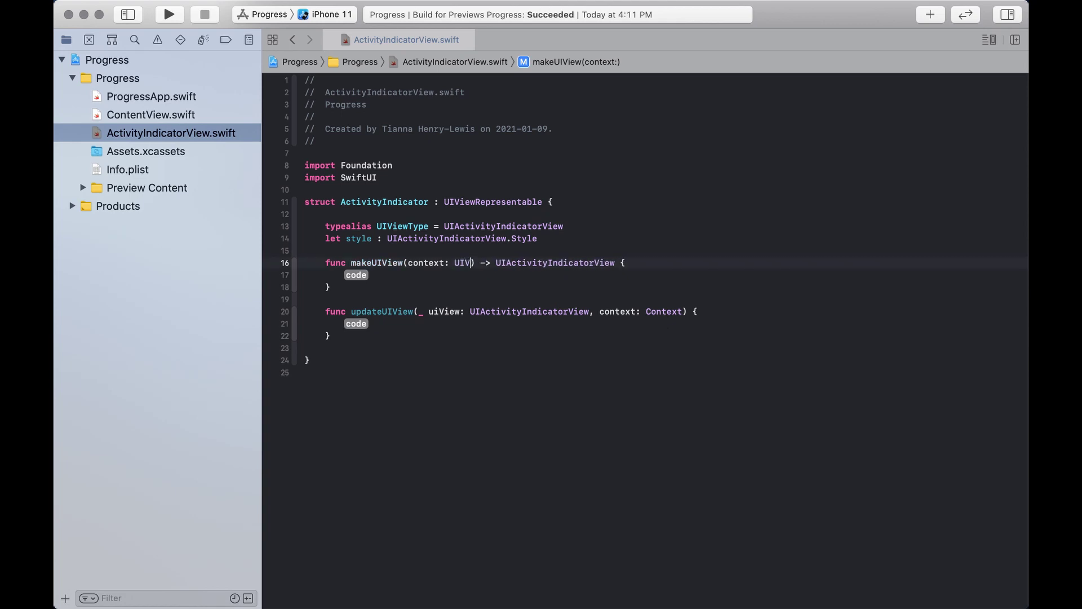
key(Down)
key(Down)
key(Down)
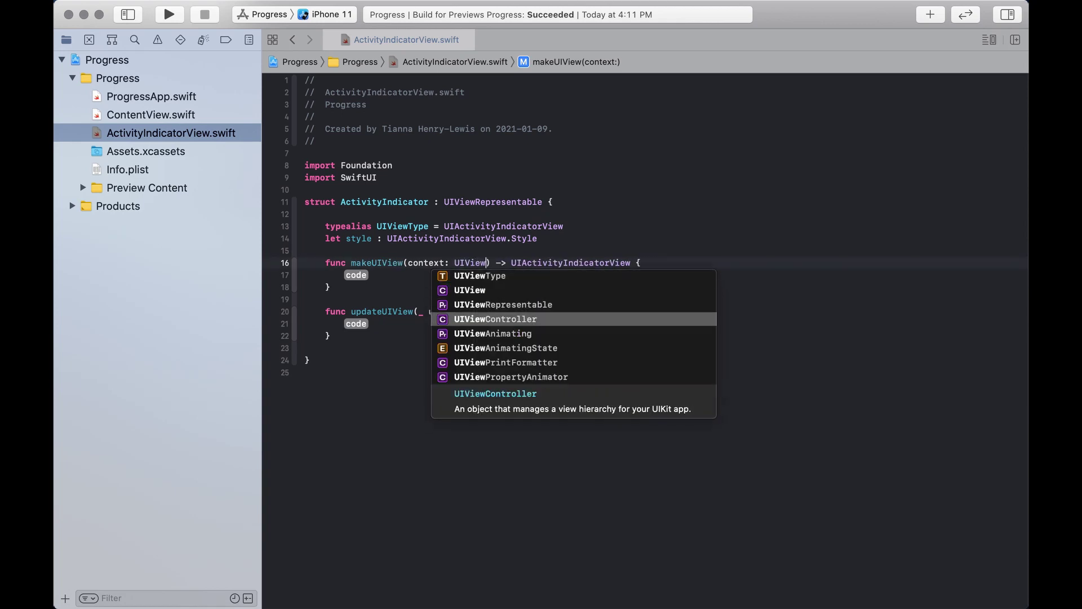
key(Up)
key(Return)
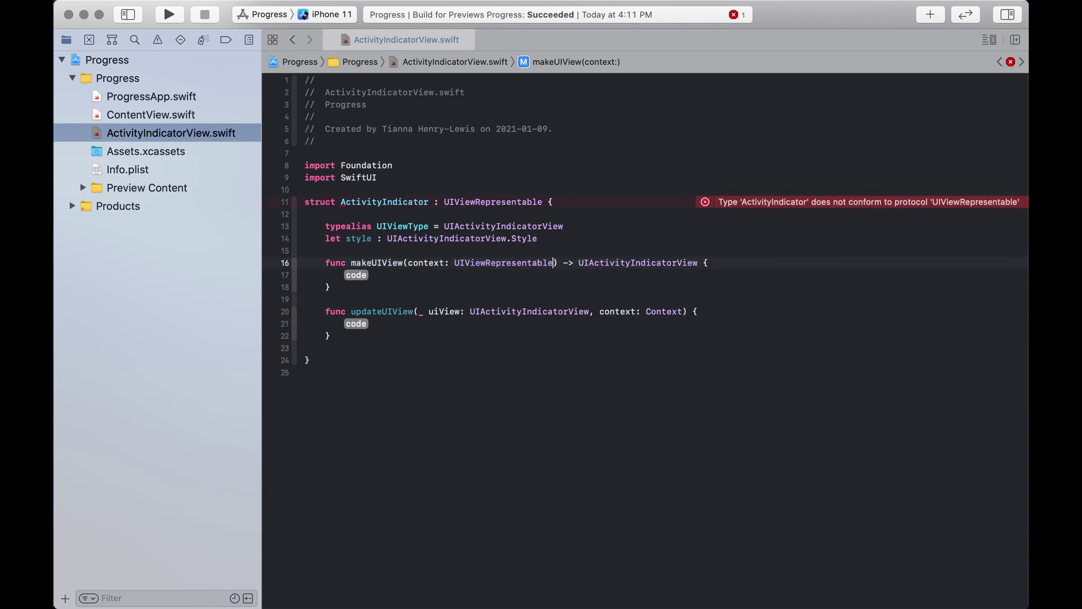
text(<>)
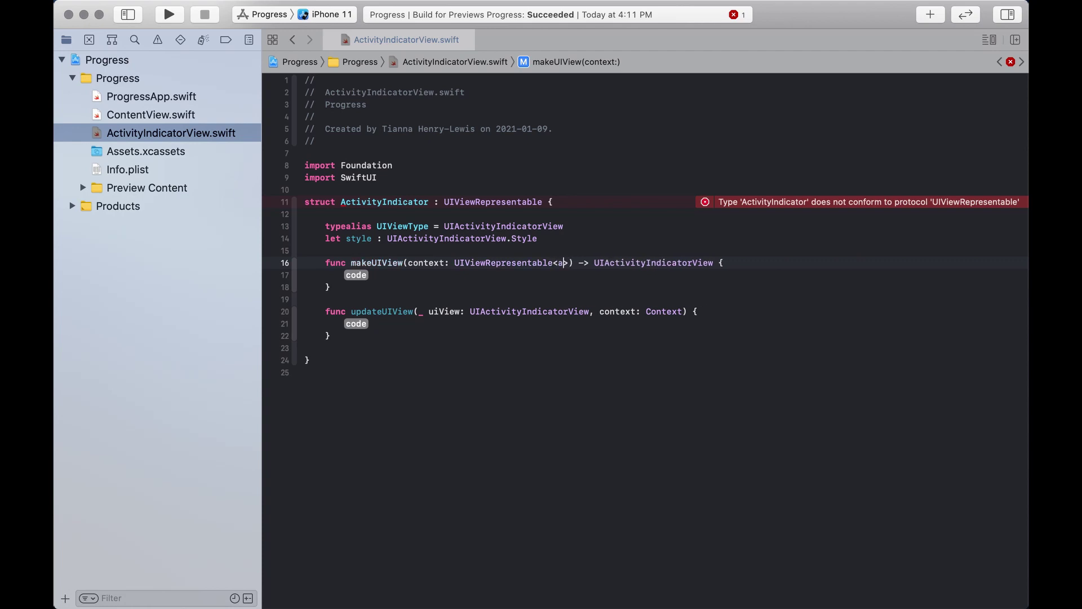
text(Ac)
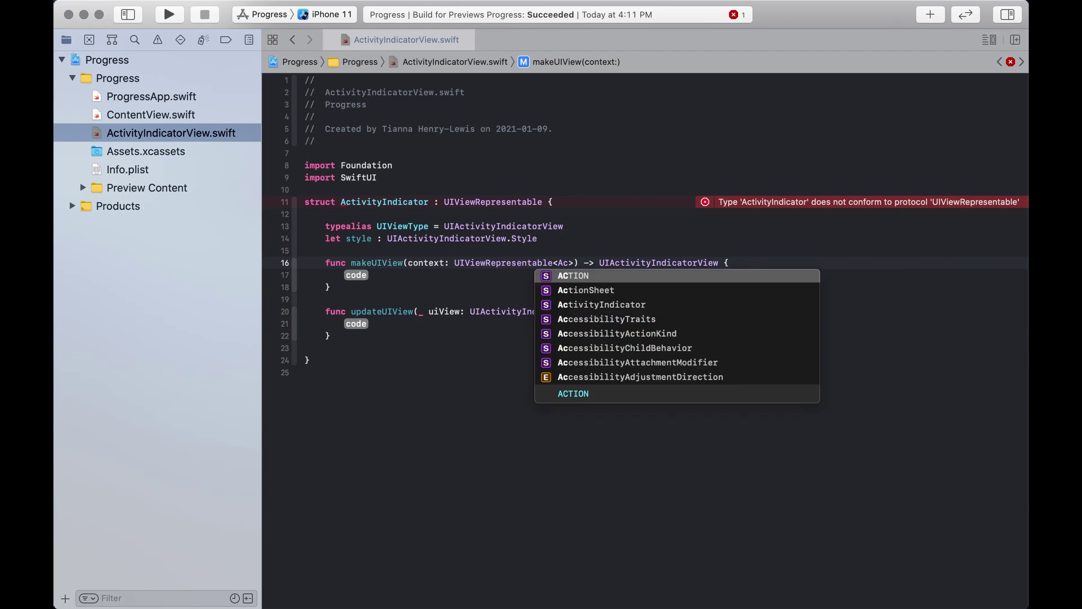
key(Down)
key(Down)
key(Return)
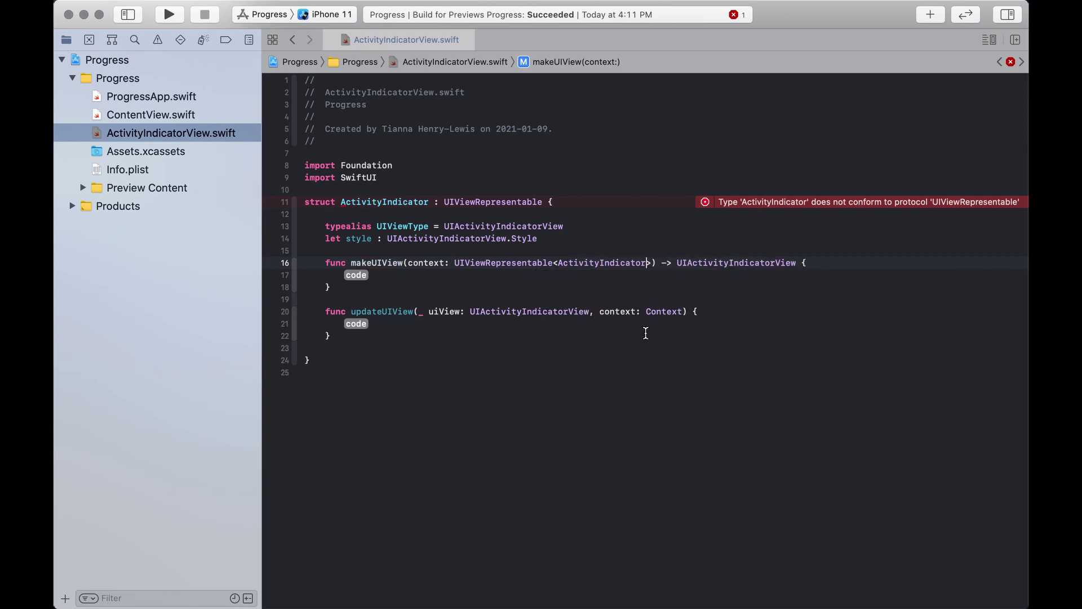
Step: Set the return type to ActivityIndicator.UIViewType and complete the parameter as UIViewRepresentableContext
click(716, 263)
key(BackSpace)
key(BackSpace)
key(BackSpace)
key(BackSpace)
text(.UIViewT)
text(ype)
click(674, 312)
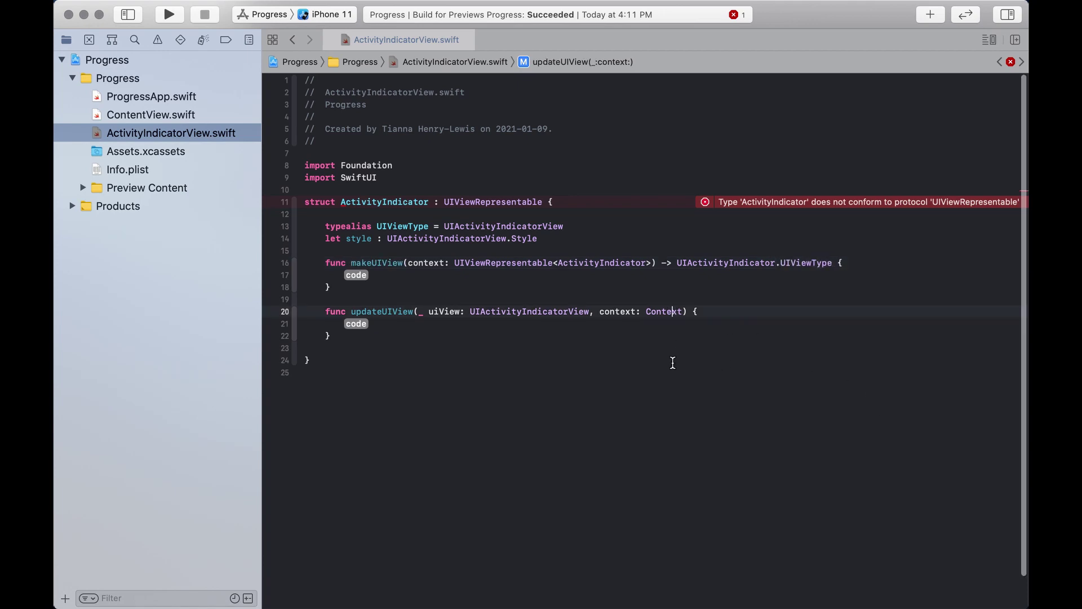
click(363, 276)
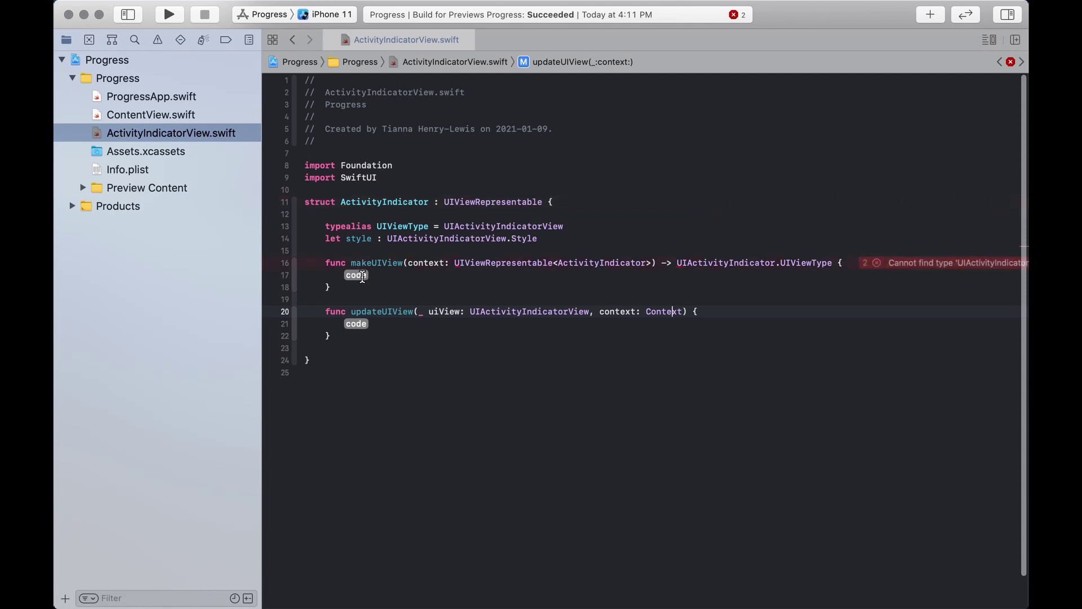
click(550, 263)
text(Con)
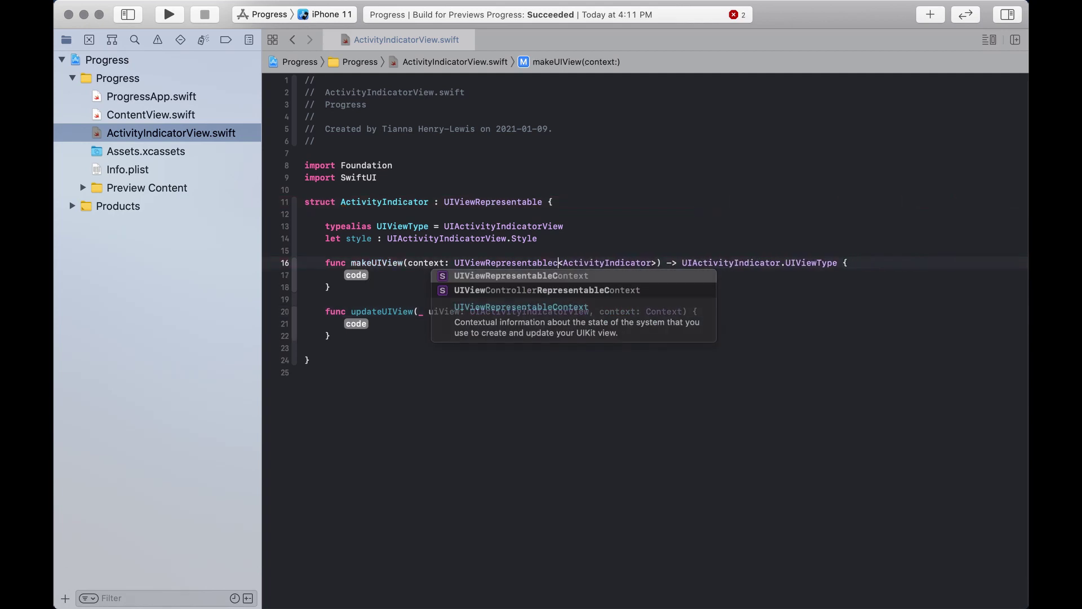
key(Return)
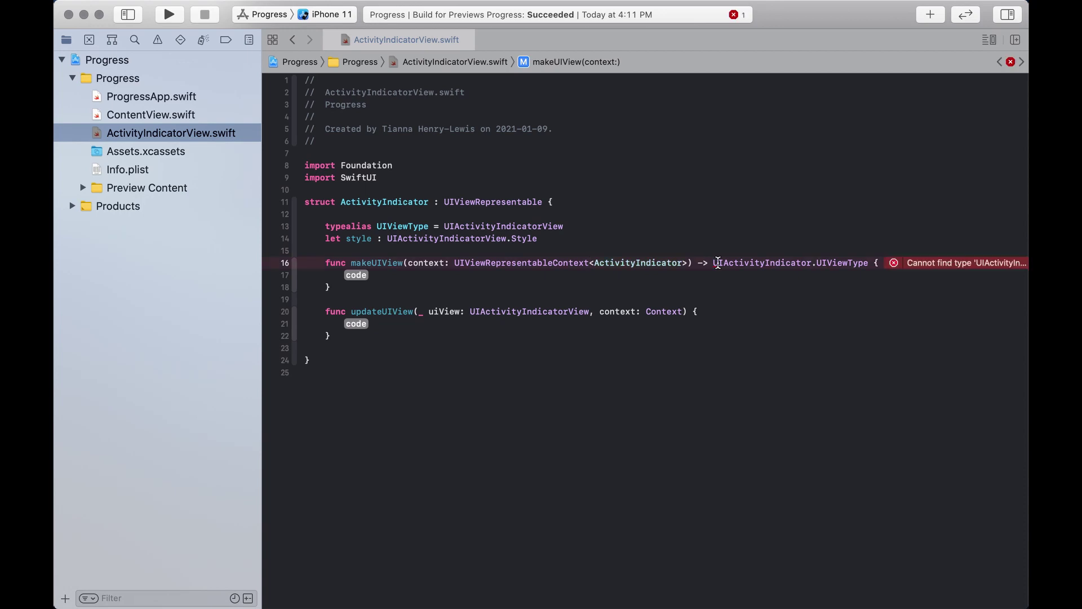
key(BackSpace)
key(BackSpace)
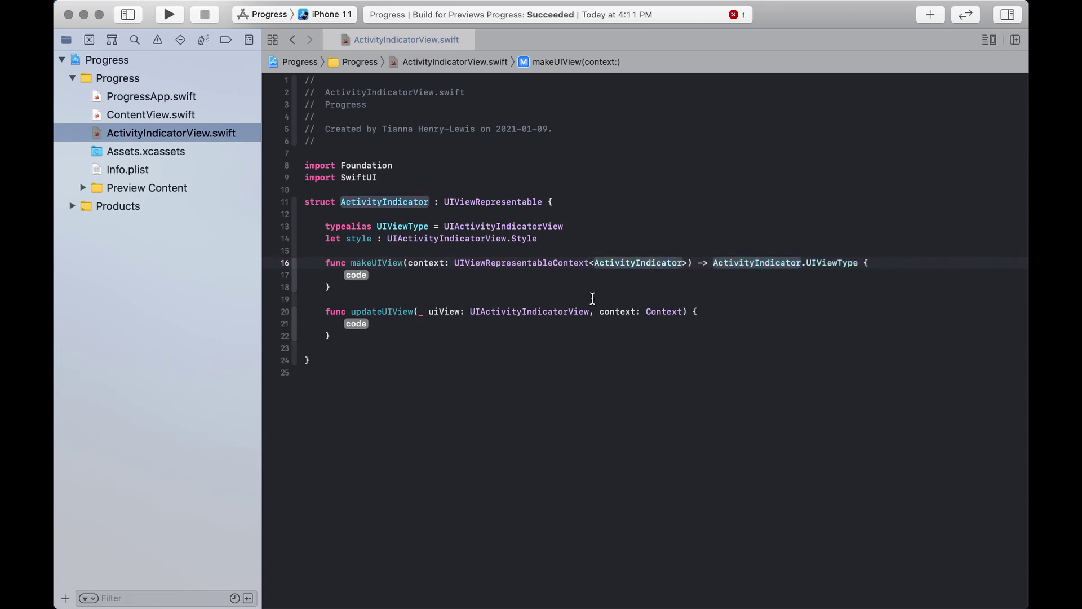
click(356, 274)
text(RE)
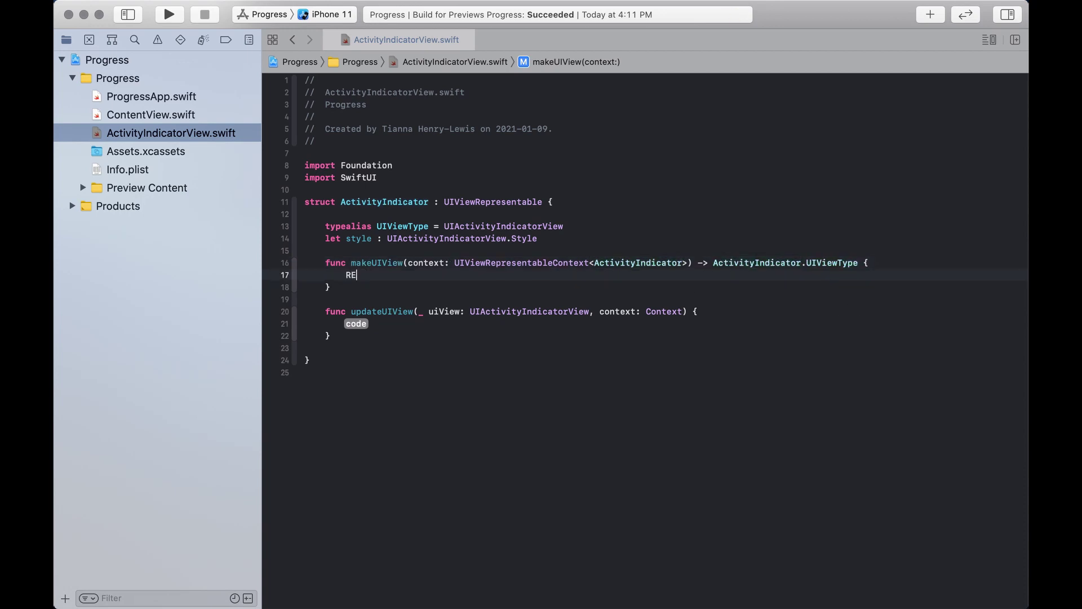
Step: Write 'return UIActivityIndicatorView(style: style)' in makeUIView's body
key(BackSpace)
key(BackSpace)
text(retr UI)
key(BackSpace)
text(ur)
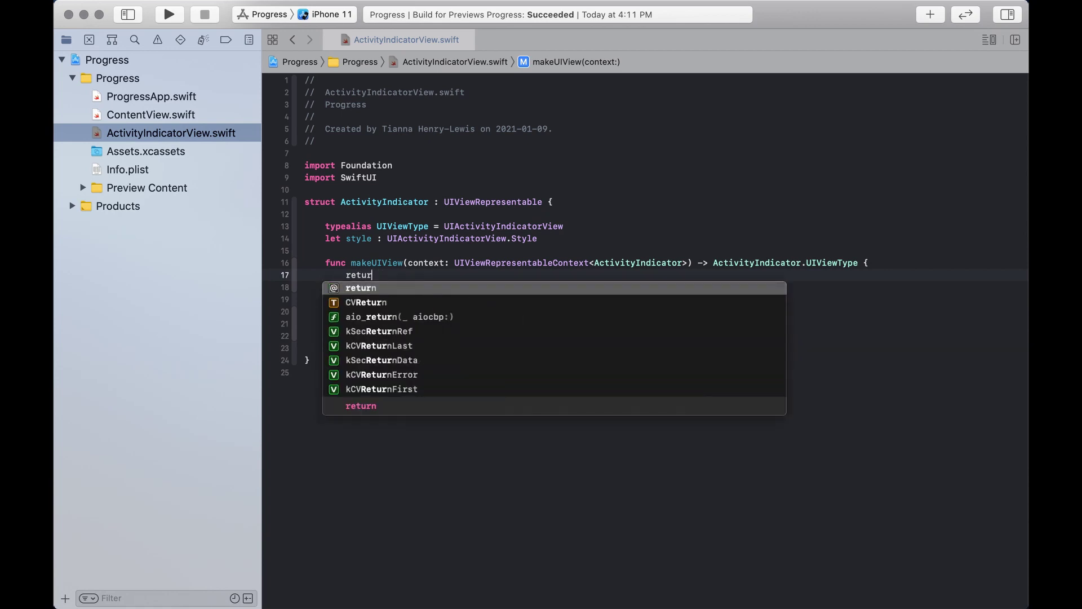
text(n UIAc)
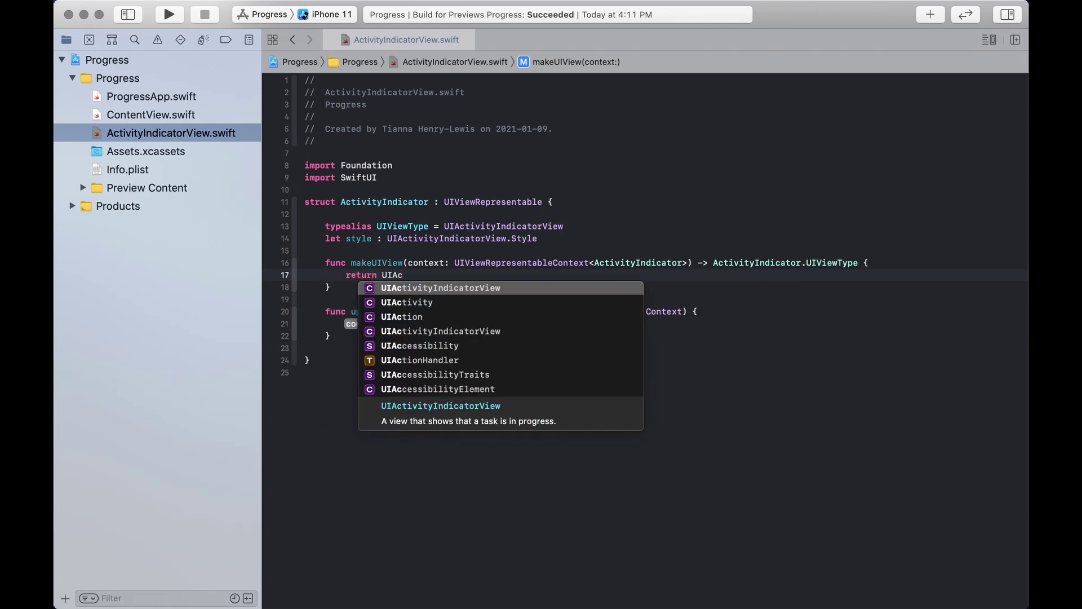
key(Return)
text((s)
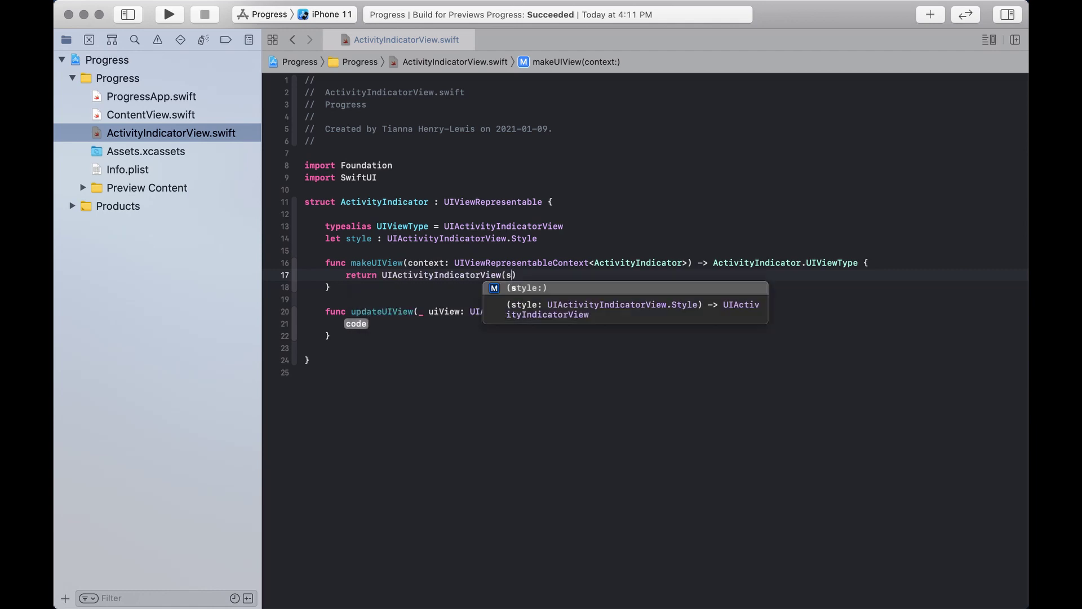
key(Return)
text(st)
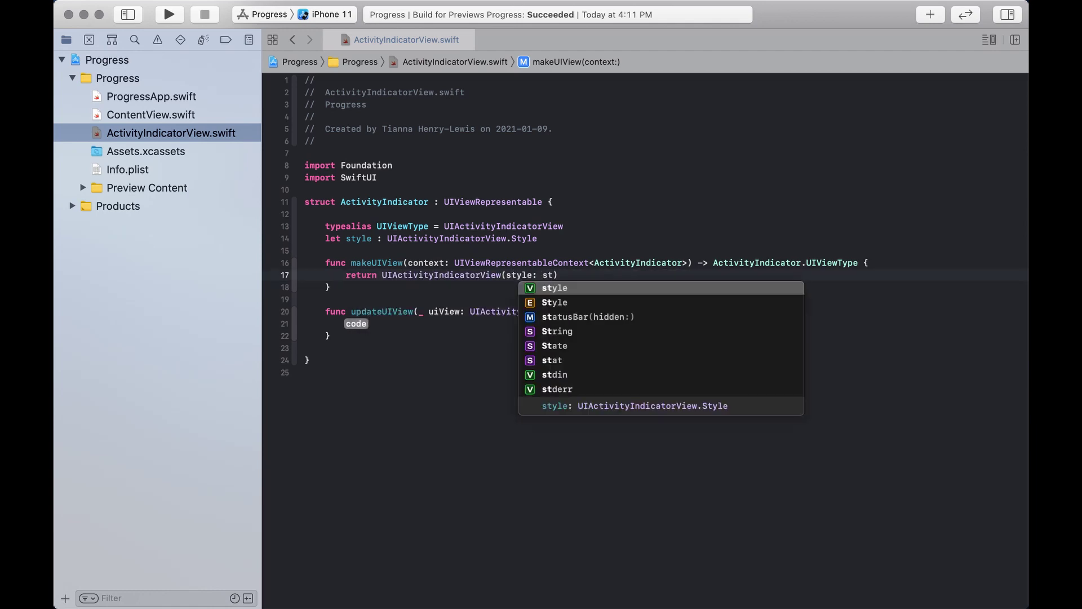
key(Return)
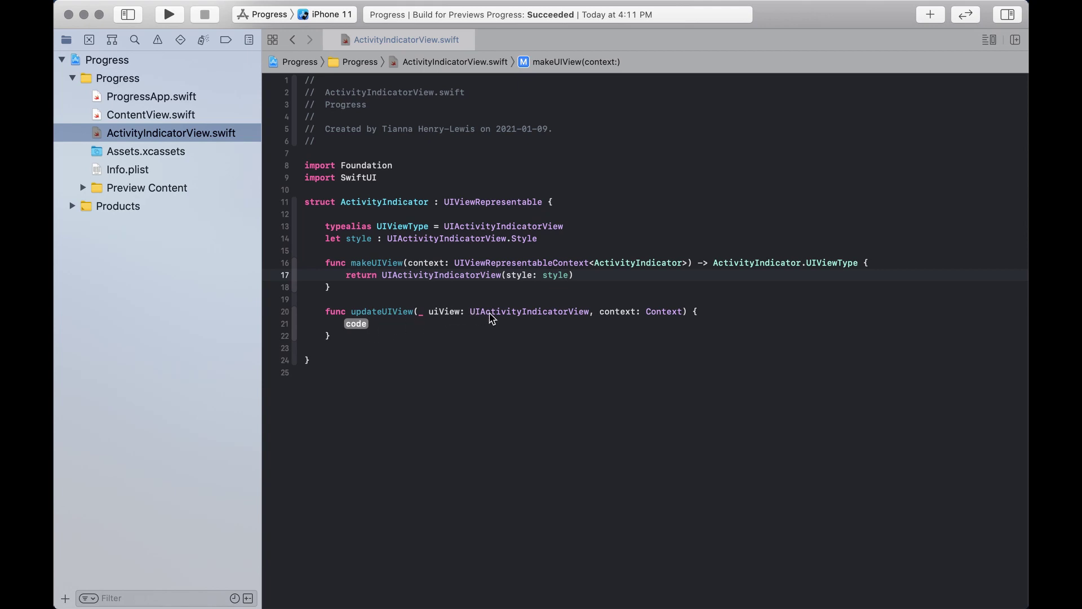
Step: Start retyping updateUIView's uiView type and change its context type to UIViewRepresentableContext
click(589, 311)
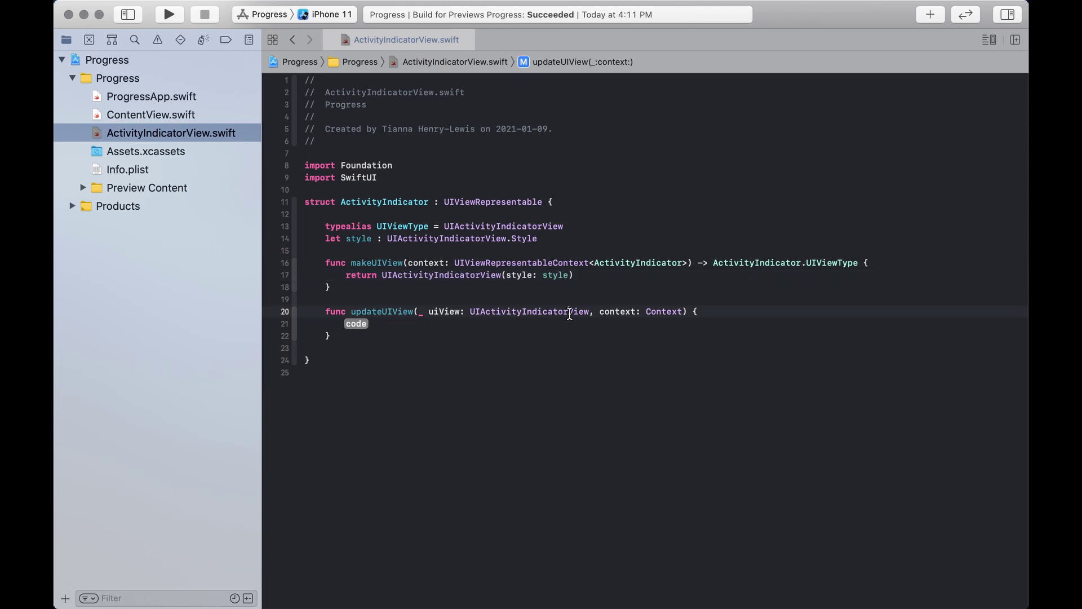
key(BackSpace)
key(BackSpace)
key(BackSpace)
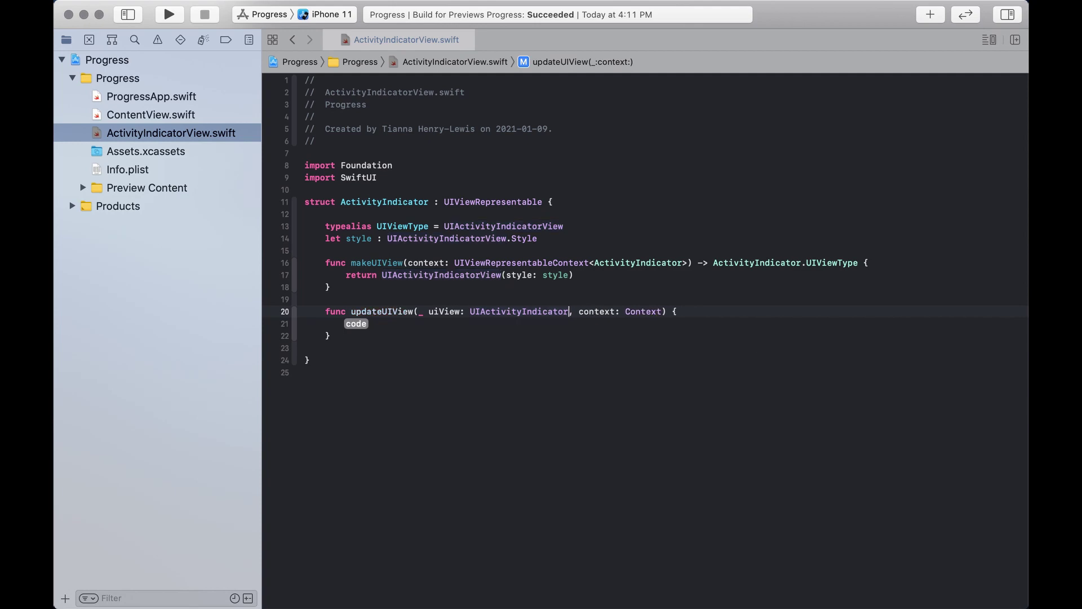
text(.UIV)
text(iewType)
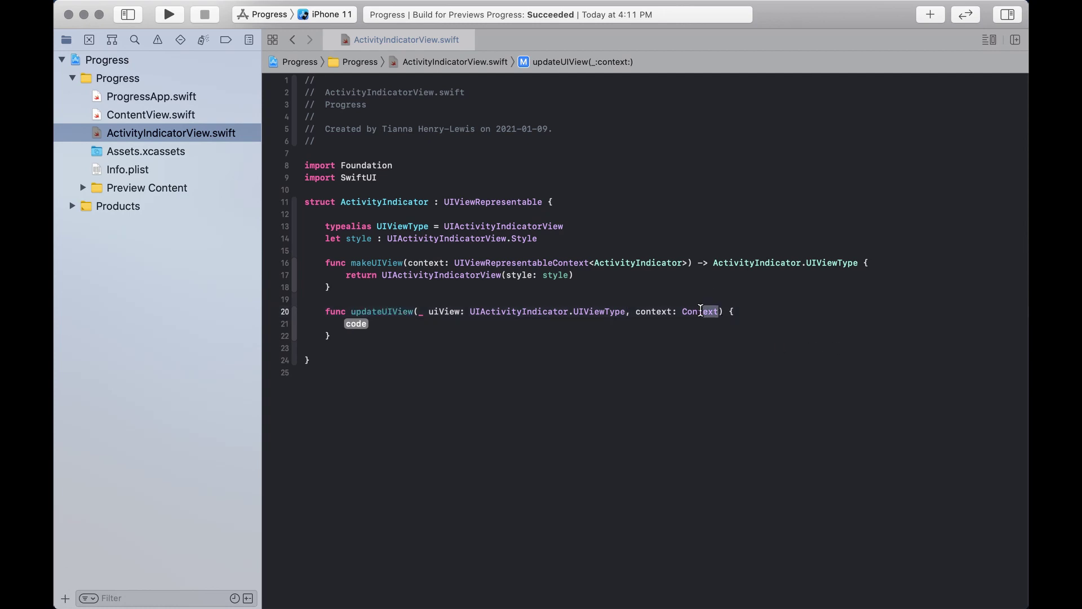
drag(719, 311, 683, 312)
text(UIV)
key(Down)
key(Up)
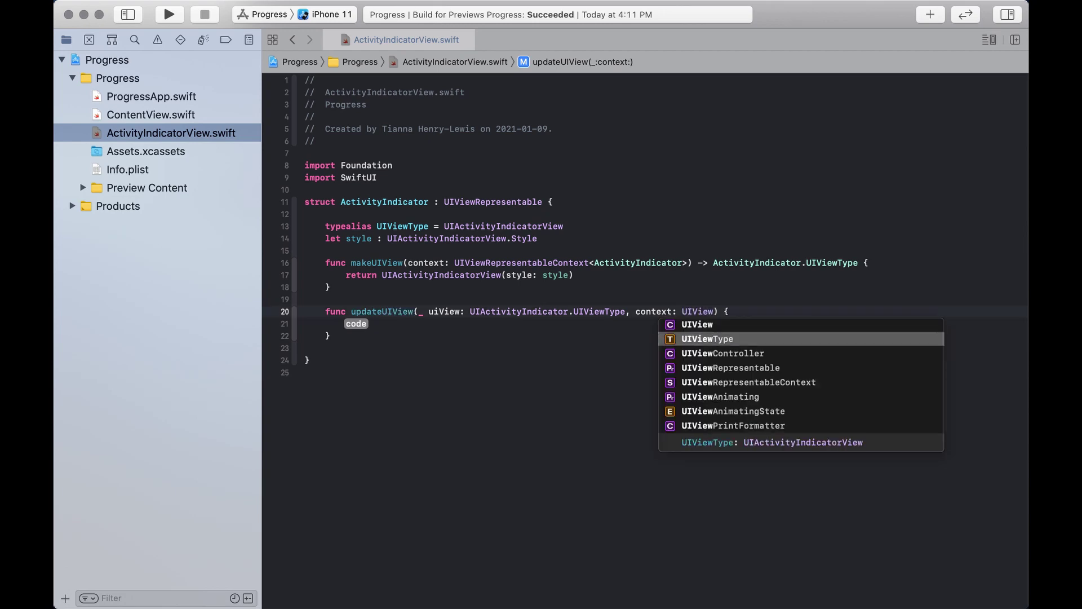
key(Down)
key(Down)
key(Down)
key(Return)
text(<>)
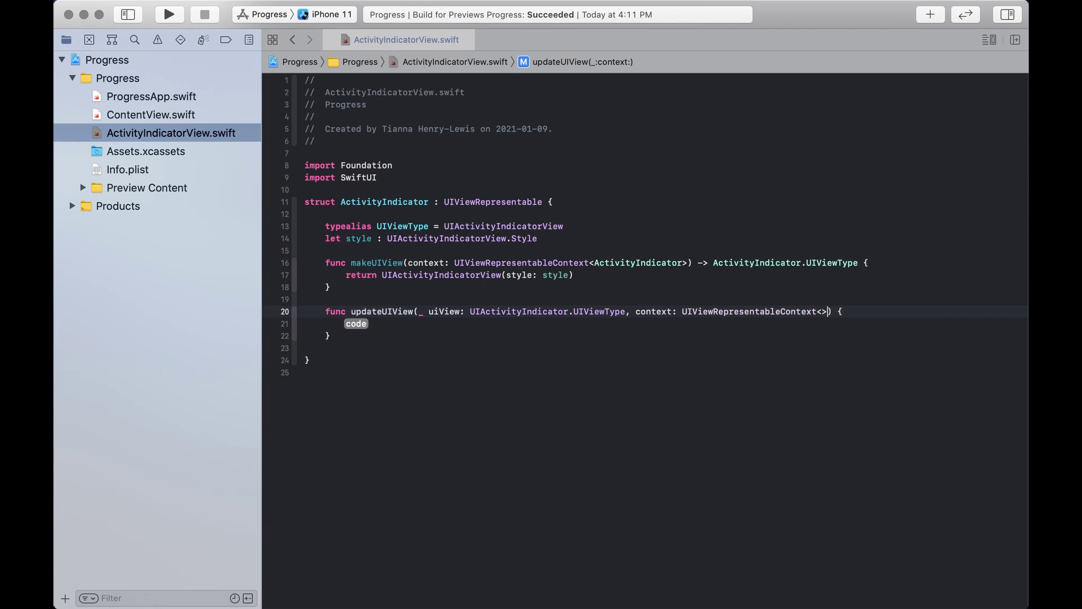
Step: Add the <ActivityIndicator> generic, correct uiView to ActivityIndicator.UIViewType, and clear the placeholder
key(Left)
text(Act)
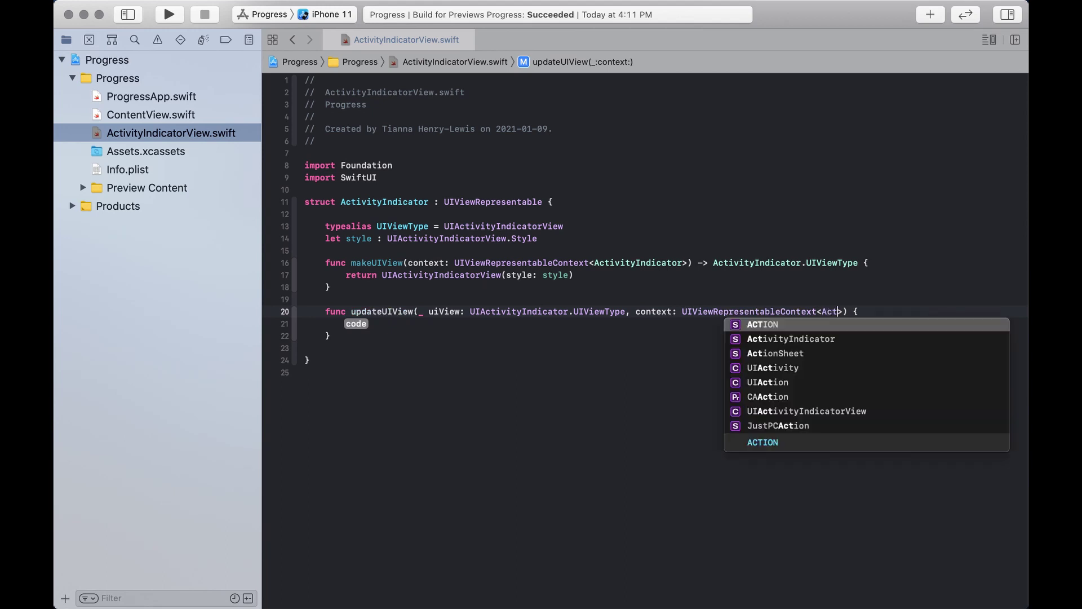
key(Down)
key(Return)
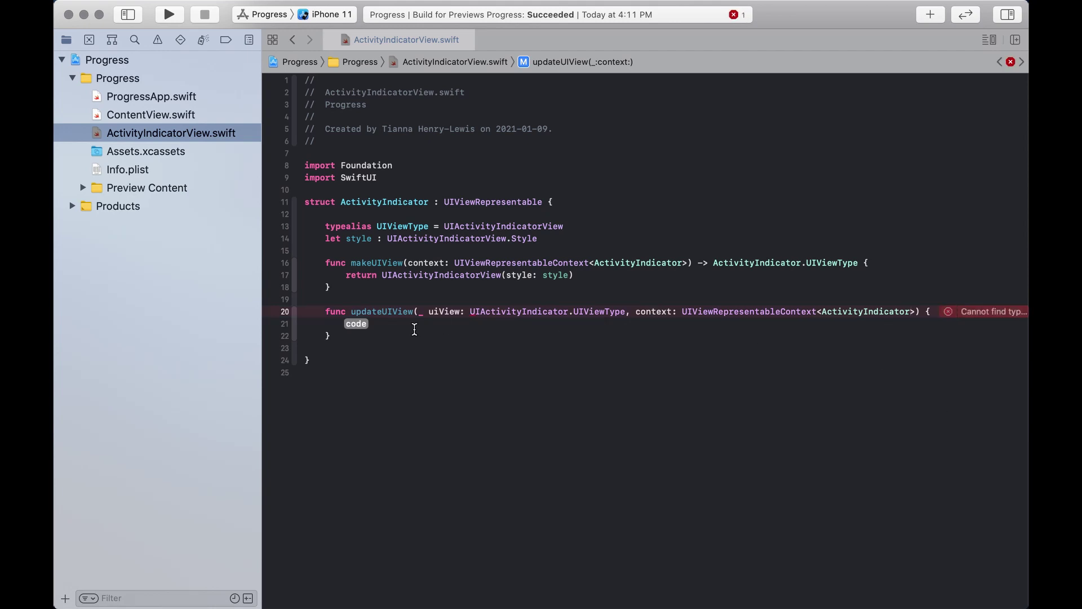
click(352, 324)
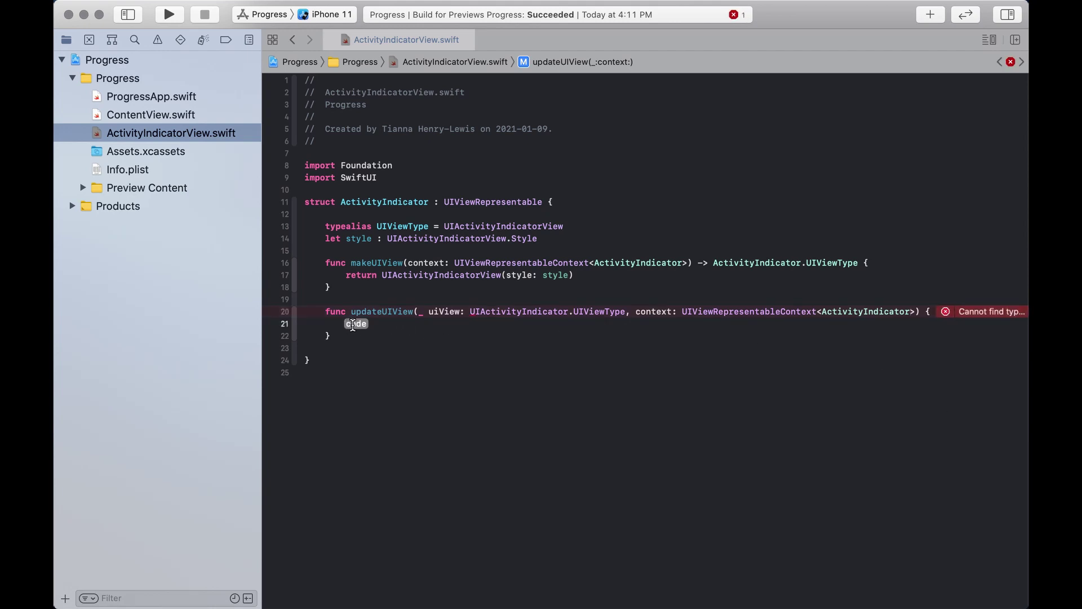
click(946, 311)
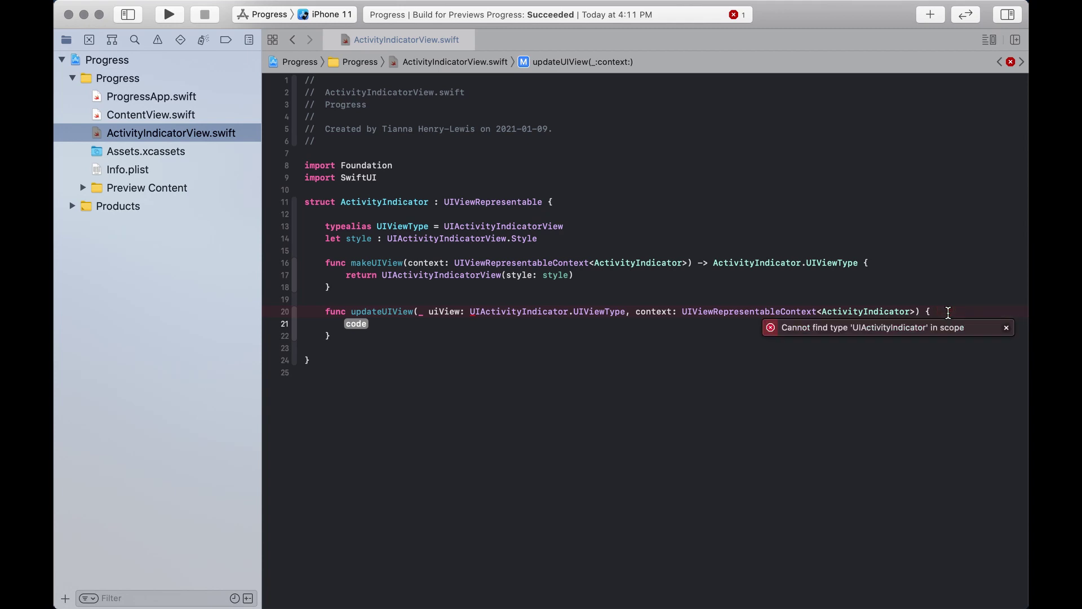
click(481, 311)
key(BackSpace)
key(BackSpace)
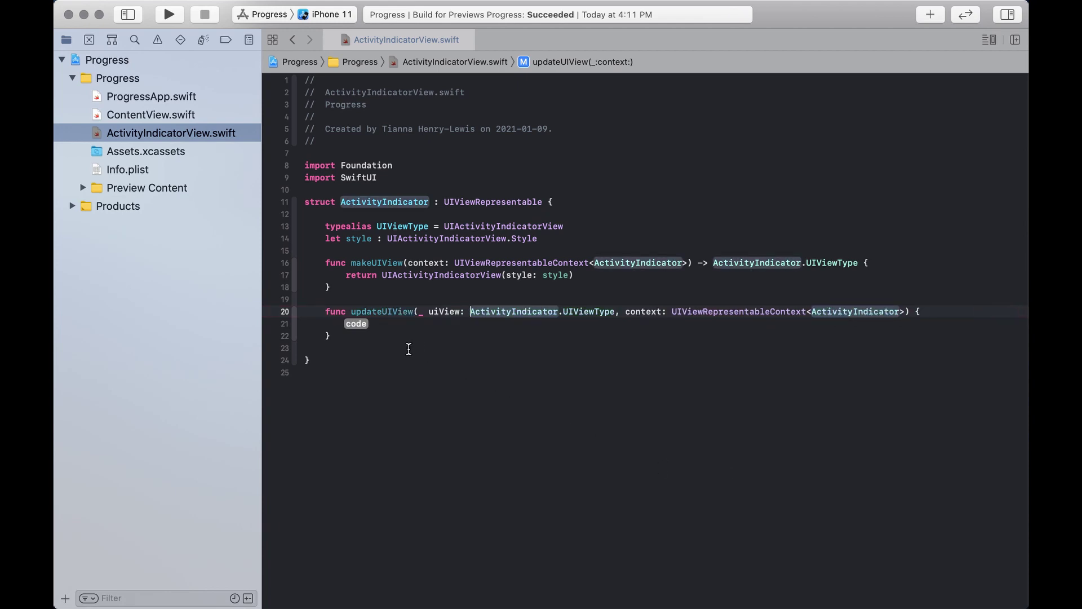
click(357, 323)
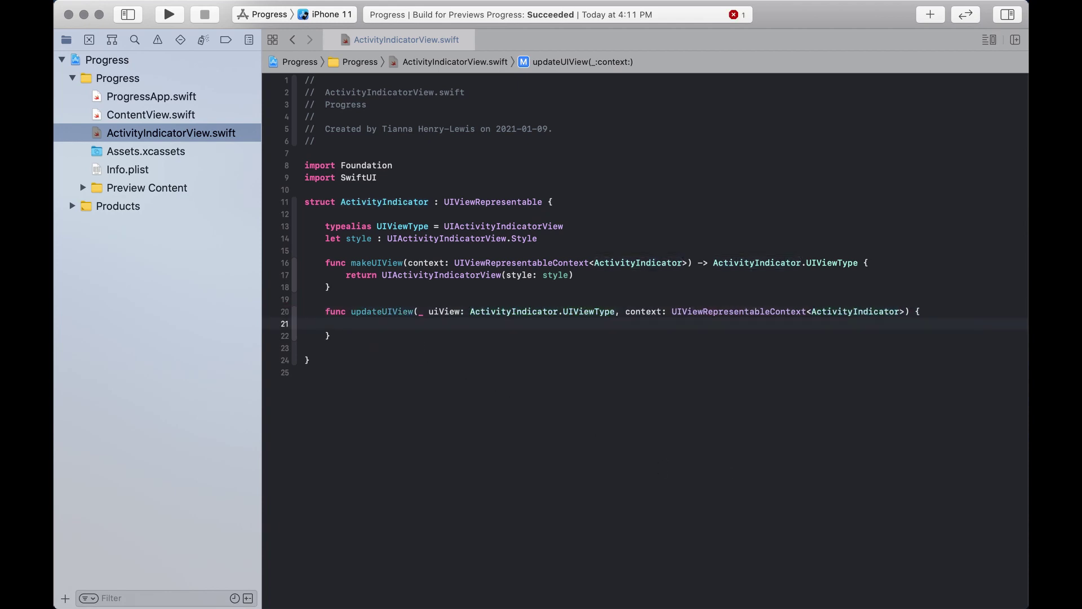
text(ui)
Step: Complete updateUIView with uiView.startAnimating() and add blank lines at the end of the file
key(Return)
text(uiView.)
text(sta)
key(Return)
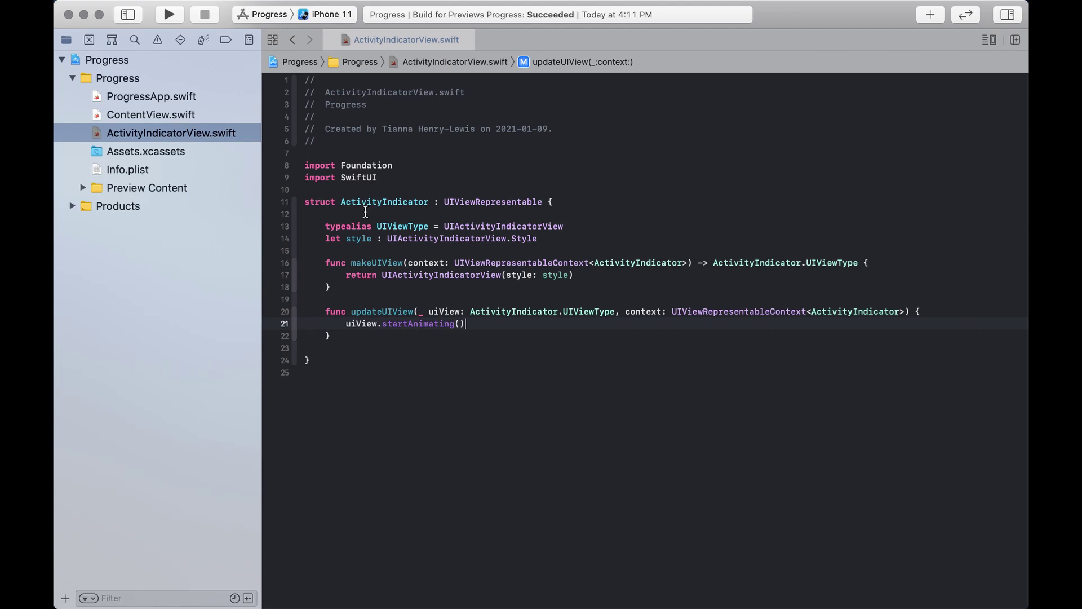
click(592, 385)
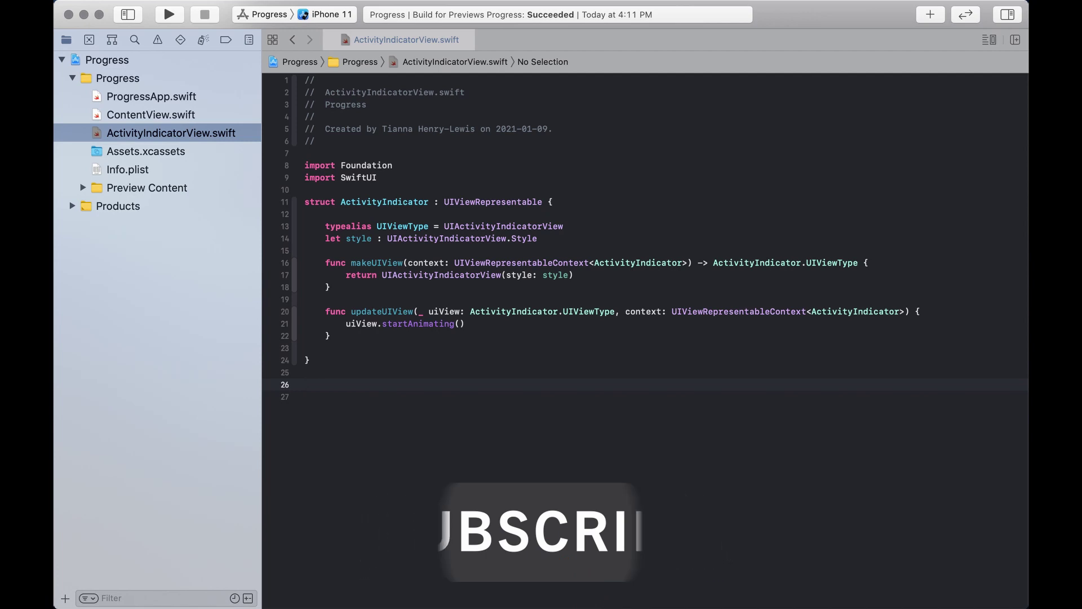
text(struct )
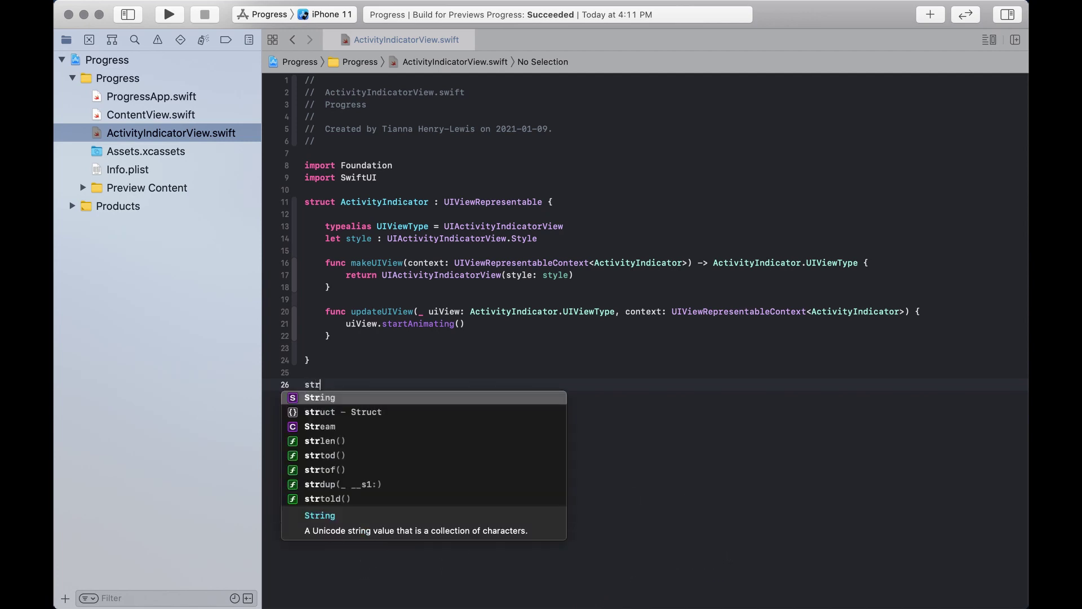
text(Acti)
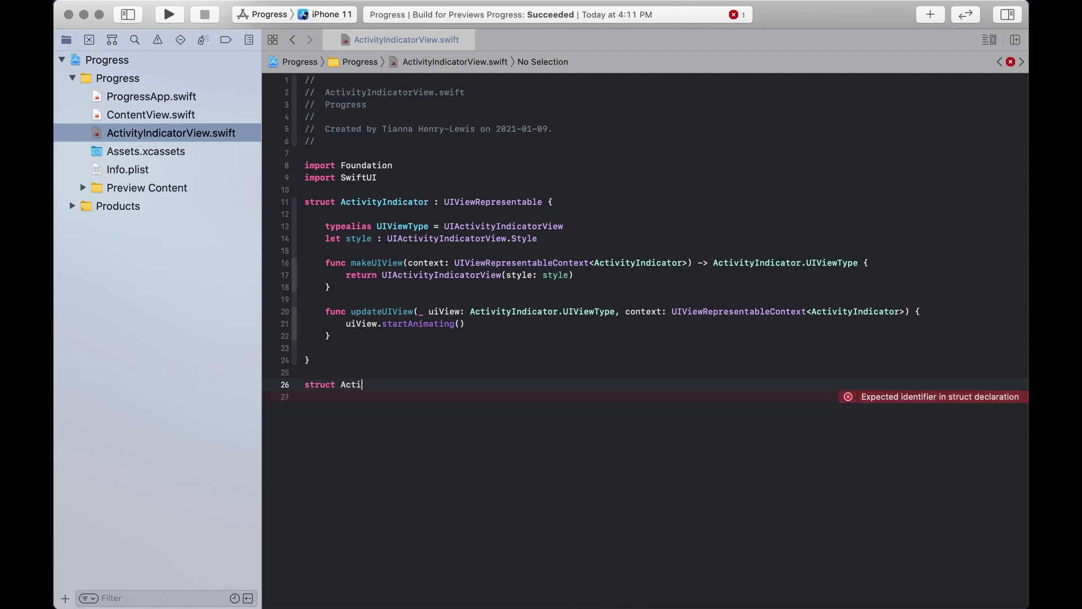
text(vity)
text(Indicato)
text(rView)
text(<Whe)
key(BackSpace)
key(BackSpace)
key(BackSpace)
text(Cone)
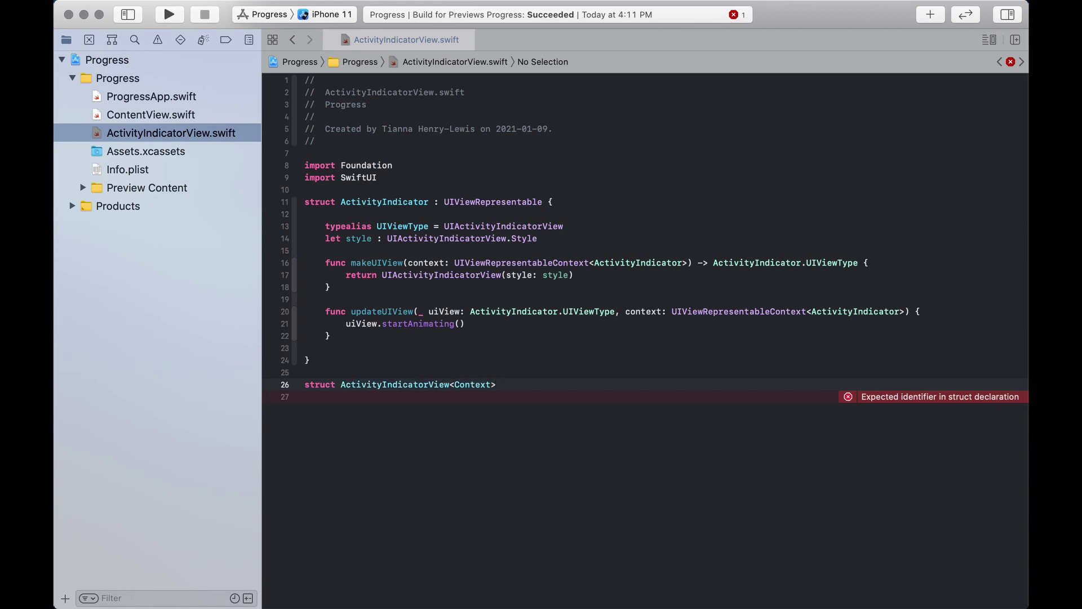
text(iew)
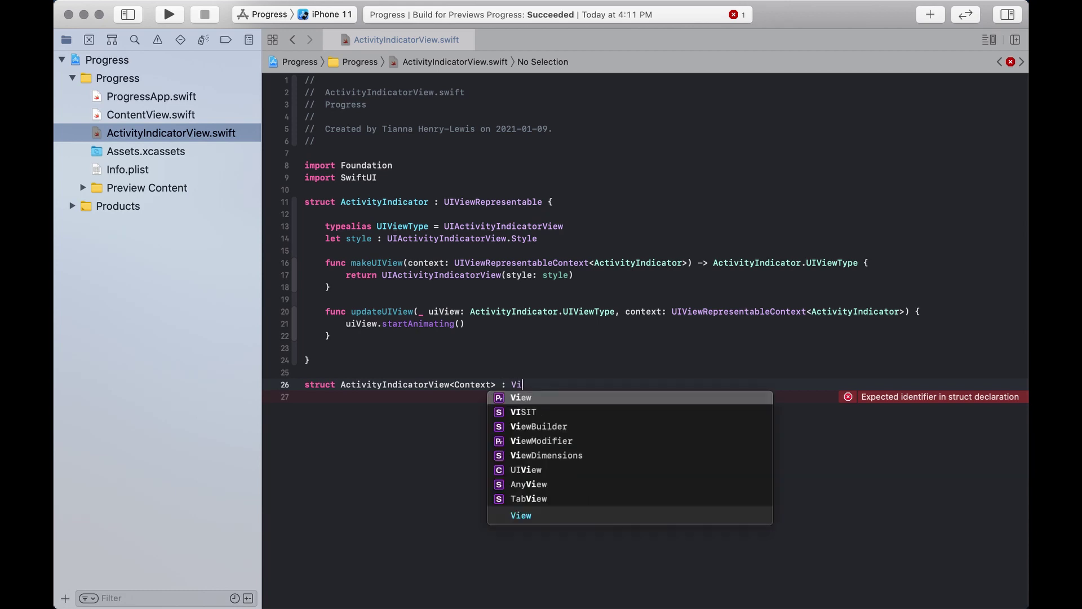
text( where)
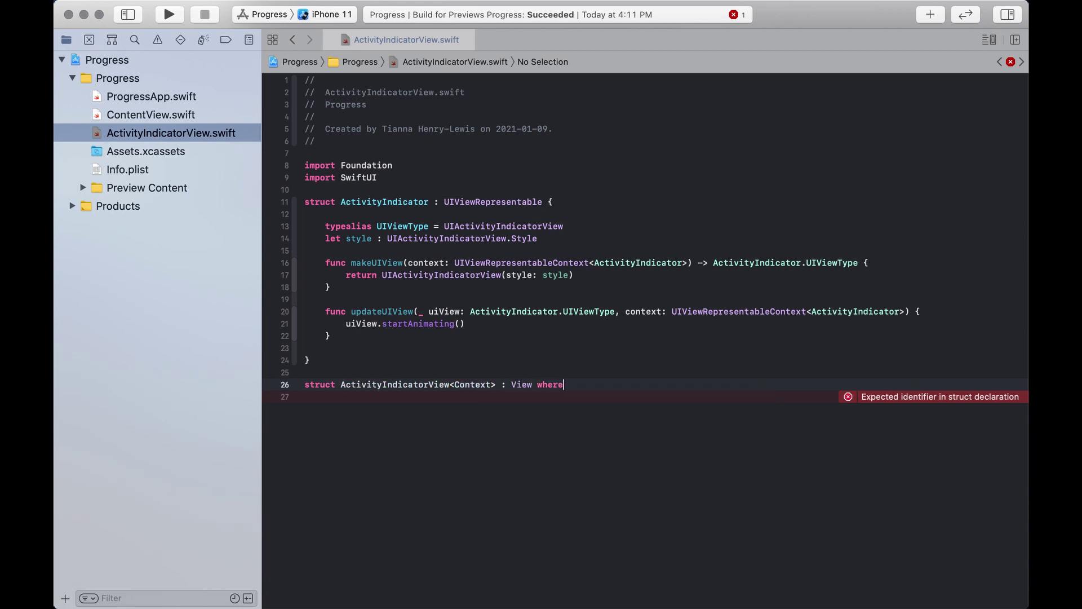
text( Con)
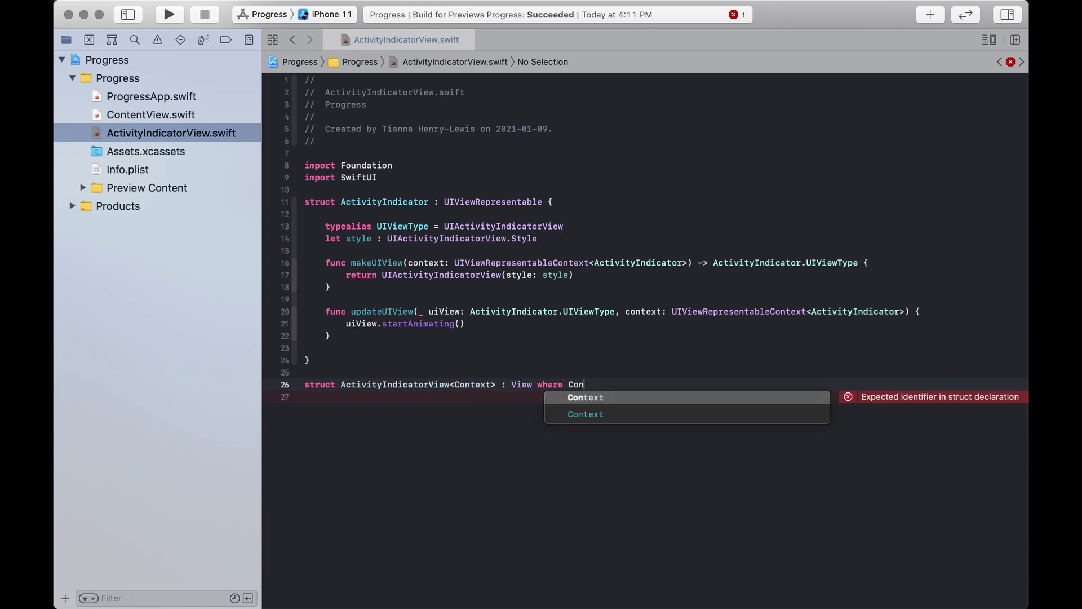
text(tent :)
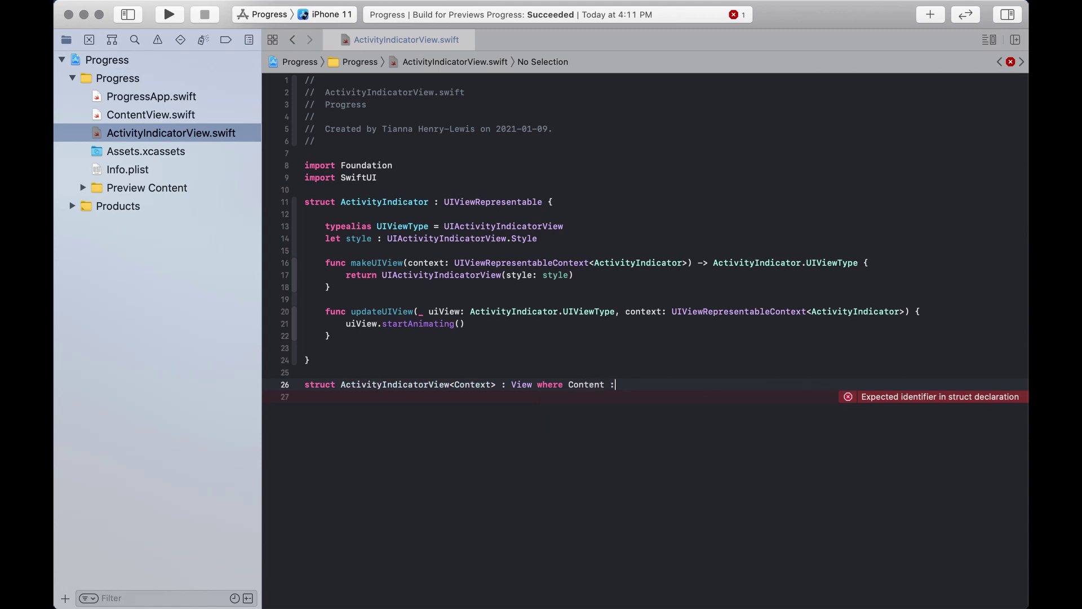
text(View {)
key(Return)
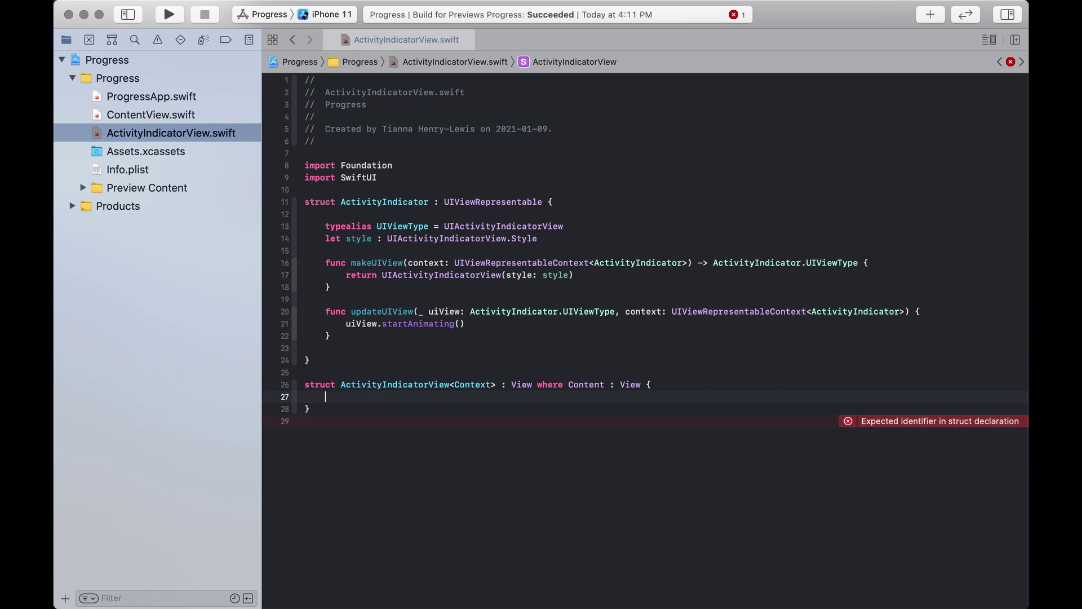
key(Return)
key(Return)
text(@)
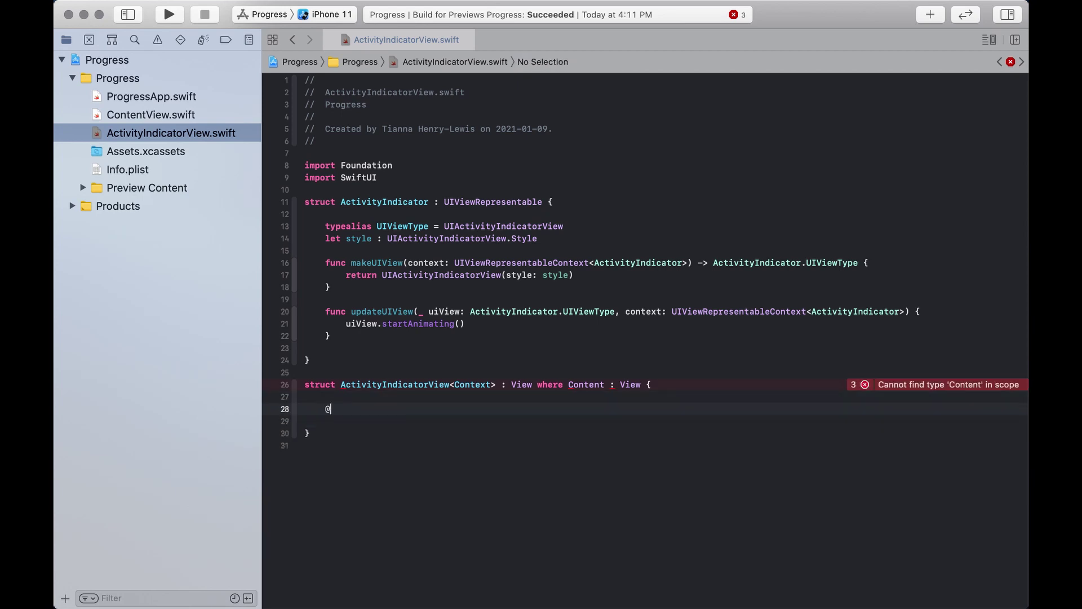
text(BIn)
key(BackSpace)
key(BackSpace)
key(BackSpace)
text(Bin)
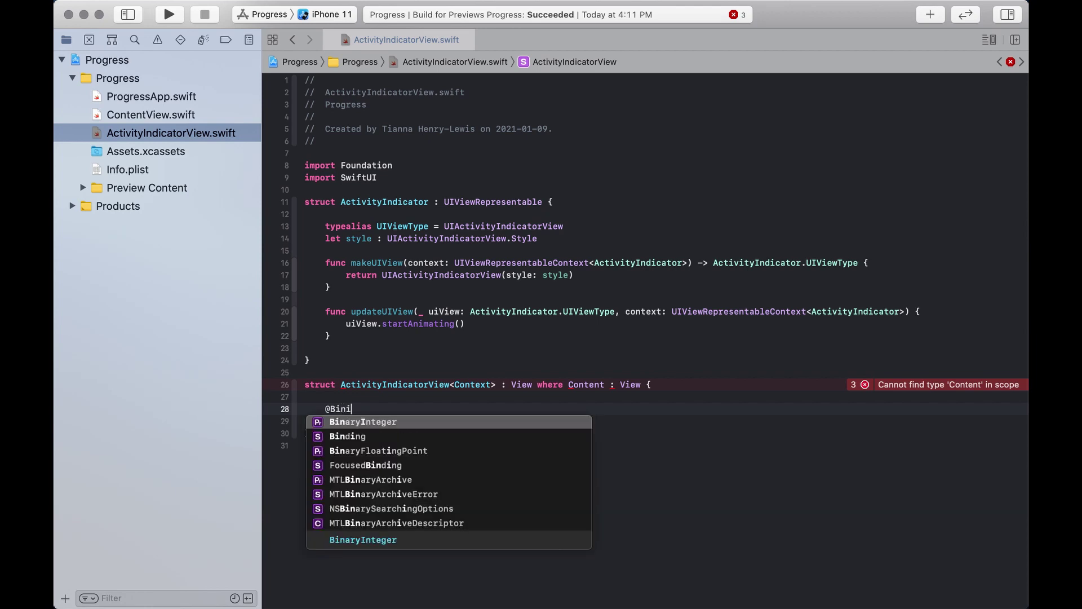
text(d)
key(Tab)
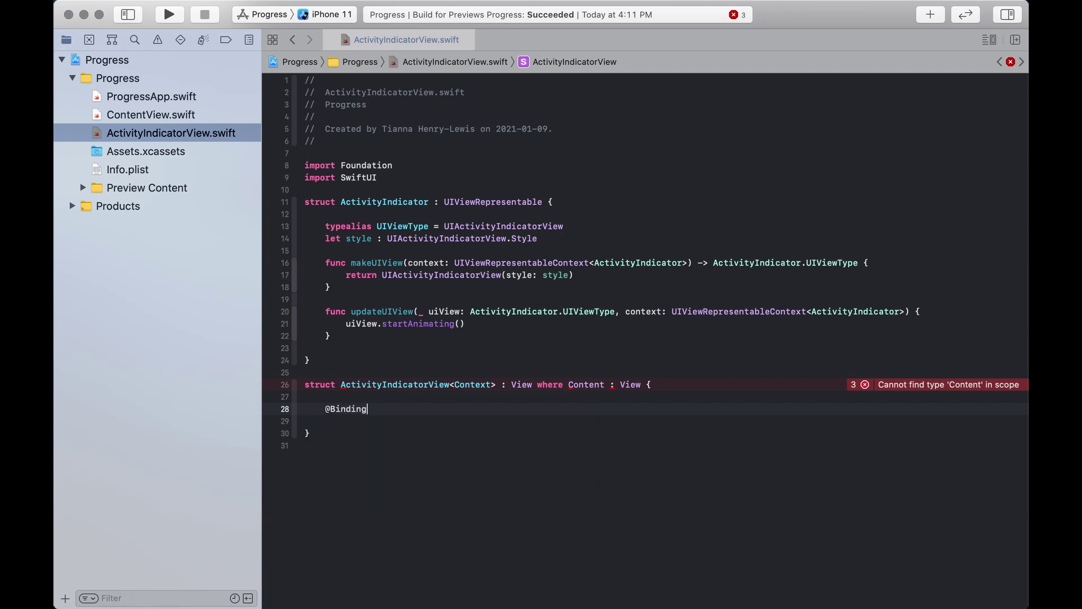
text( var is)
text(Displayed)
text( : Bool)
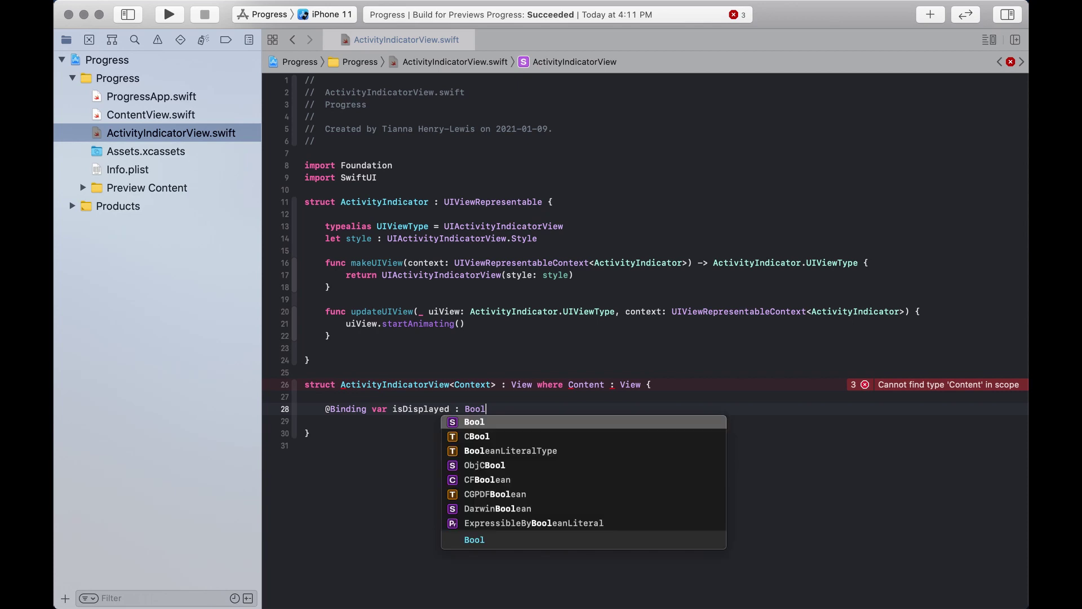
Step: Type isDisplayed as Bool, add var content: () -> Content, and open var body: some View
key(Return)
text(var c)
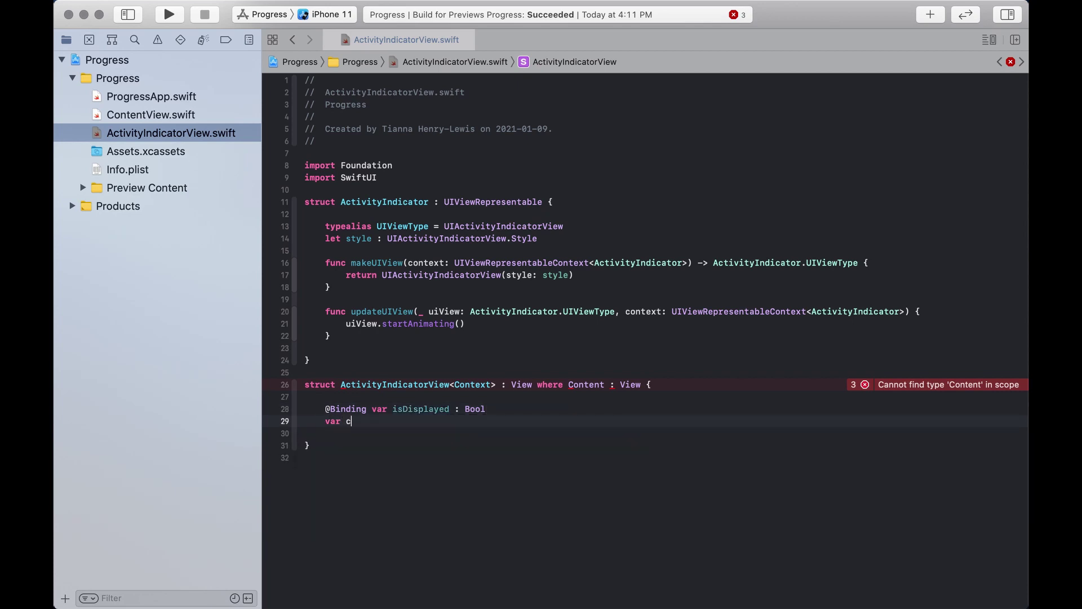
text(ntent)
text(:()
text() -> C)
text(ontent)
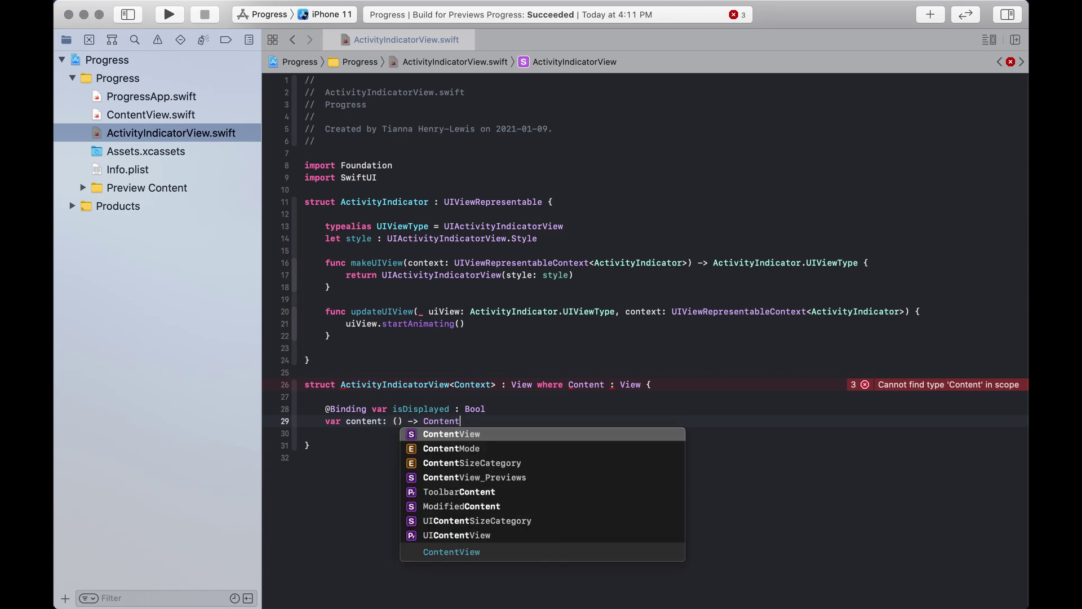
key(Return)
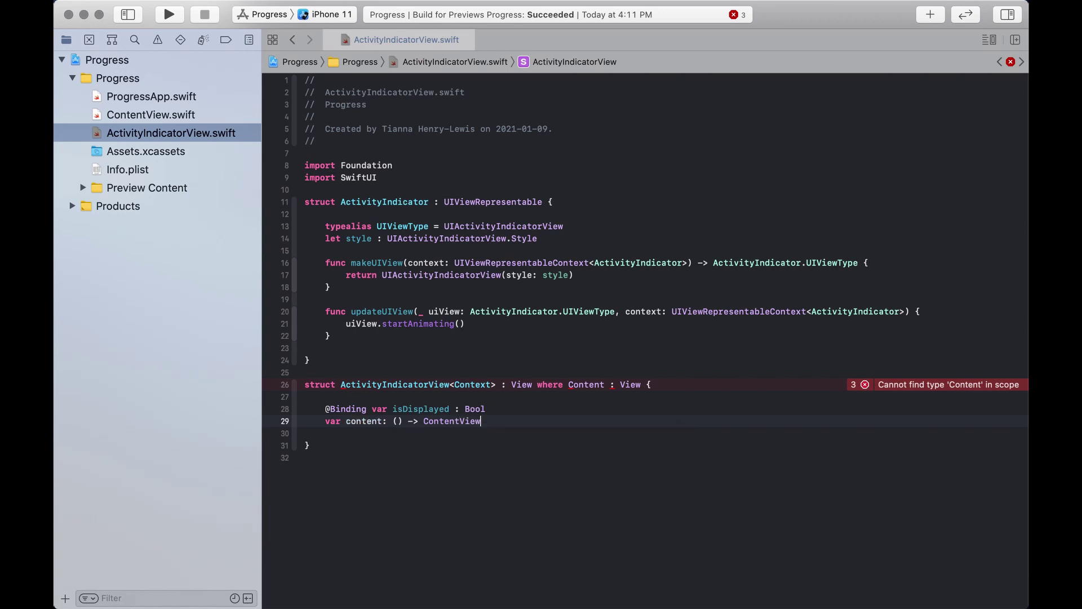
key(Return)
key(Return)
text(var )
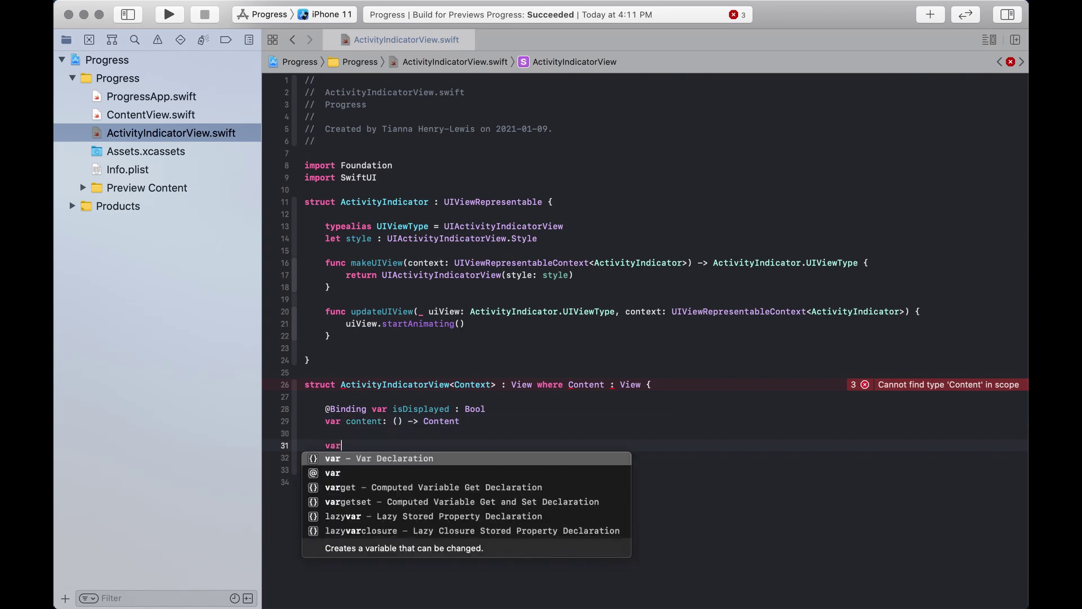
text(body)
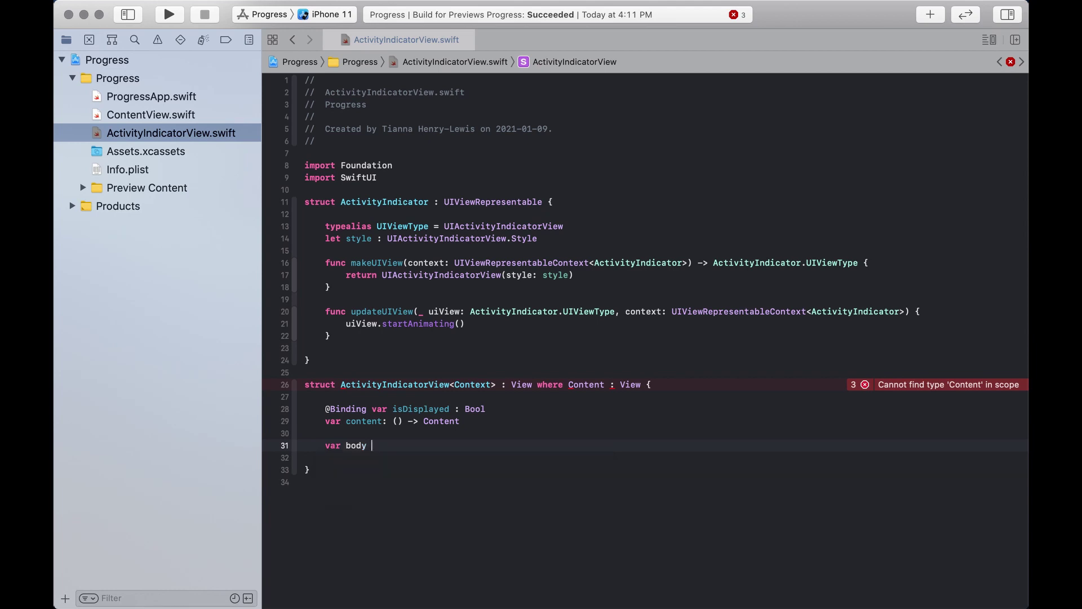
text( : some V)
text(iew {)
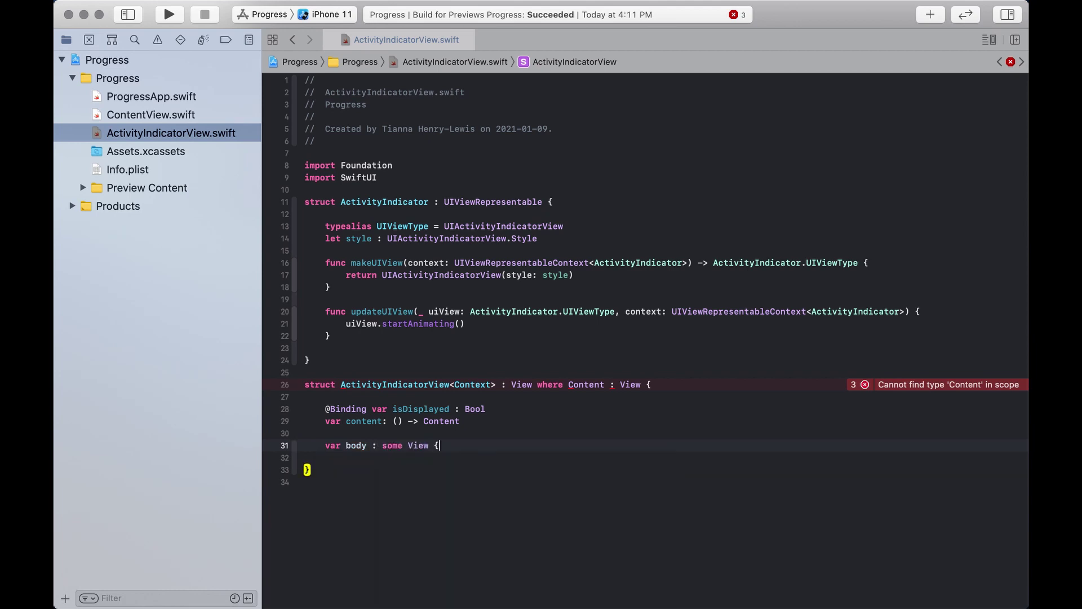
key(Return)
text(Geo)
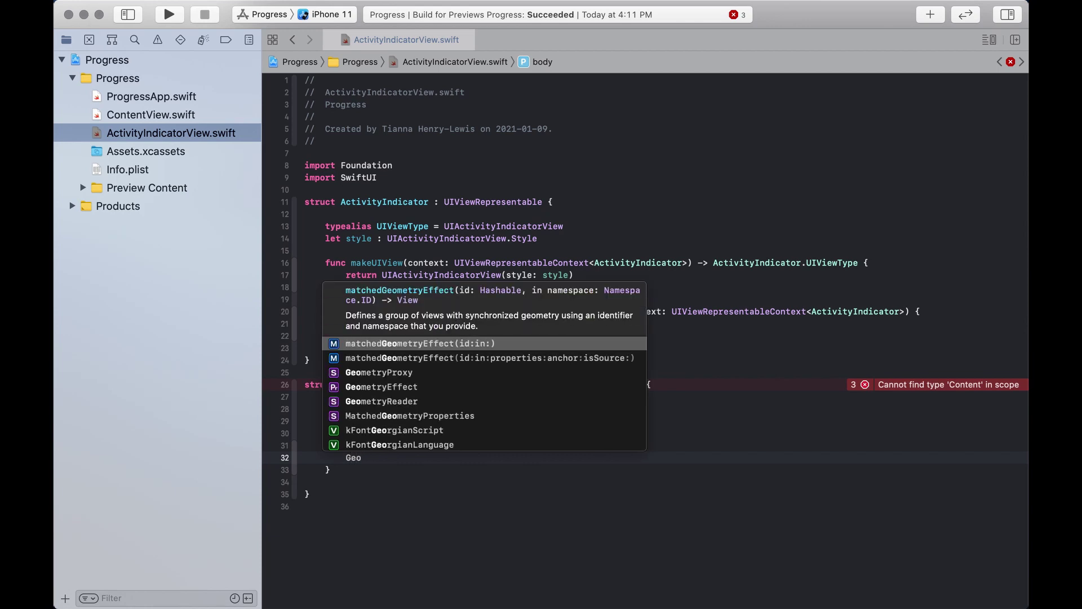
text(metr)
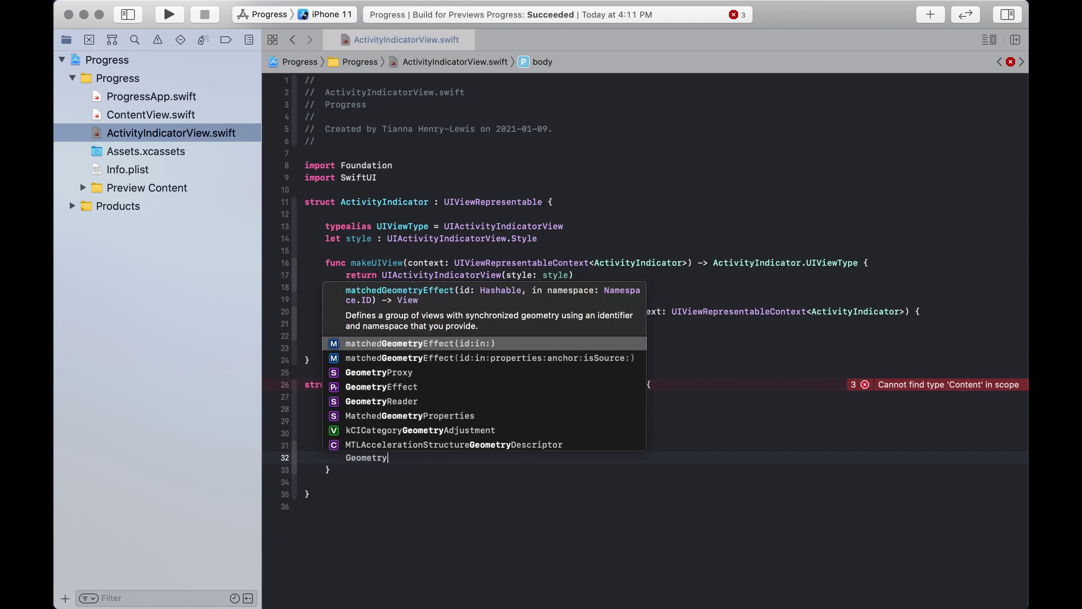
text(y)
Step: Fill the body with GeometryReader { geometry in } holding a ZStack(alignment: .center), then start an if
key(Down)
key(Down)
key(Down)
key(Down)
key(Return)
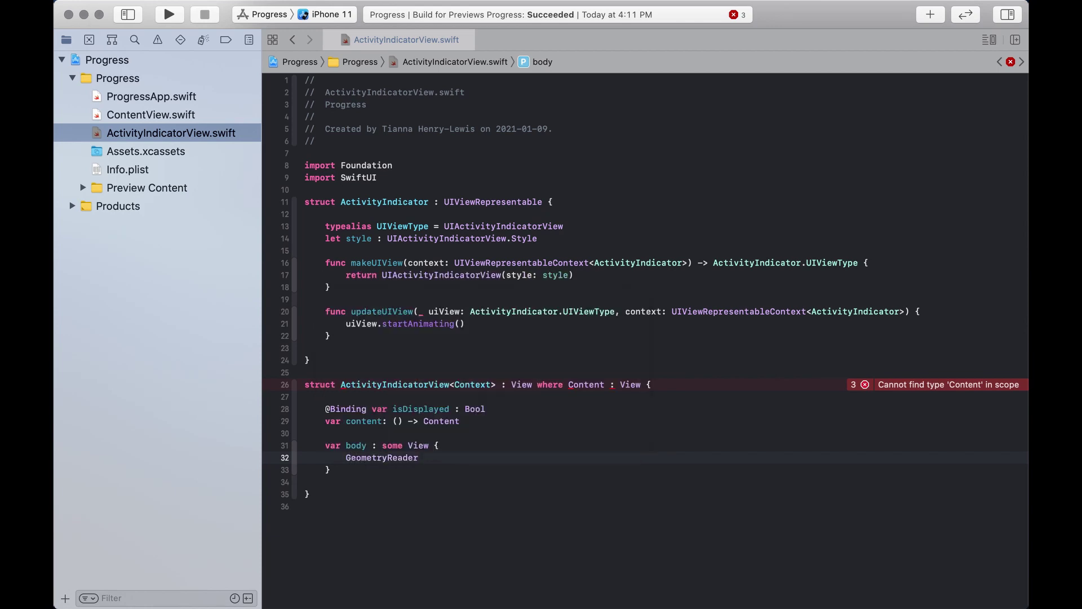
text({)
key(Return)
key(BackSpace)
text(geo)
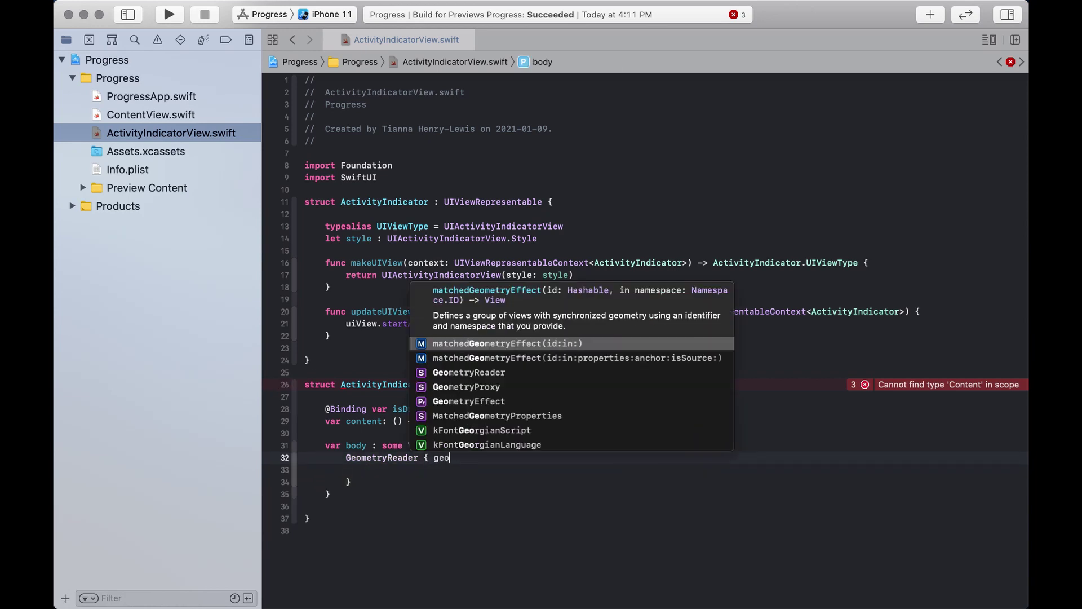
text(metry in)
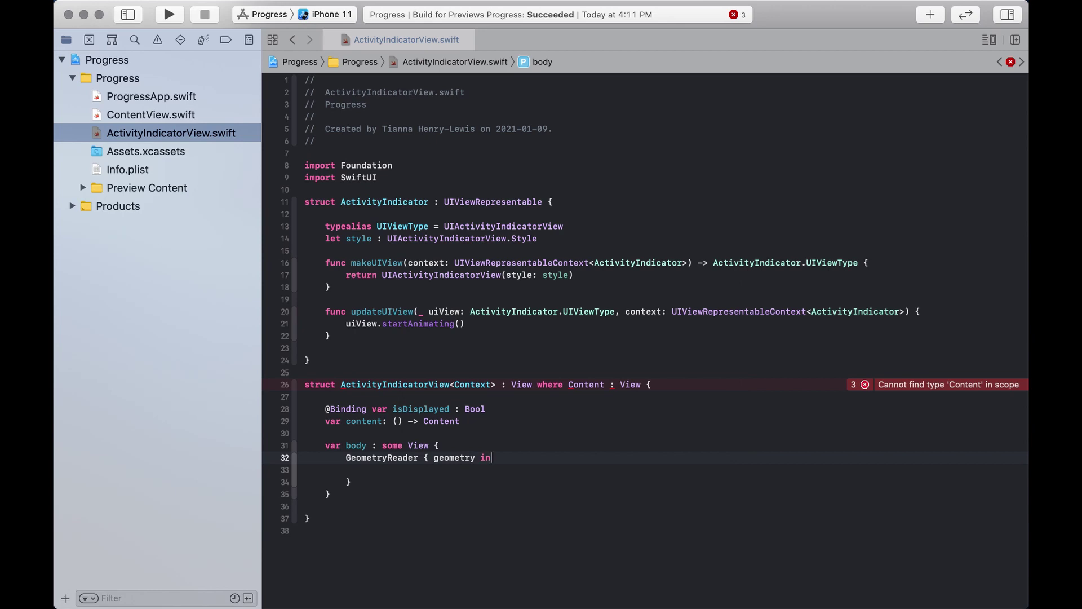
key(Return)
text(ZStac)
key(Return)
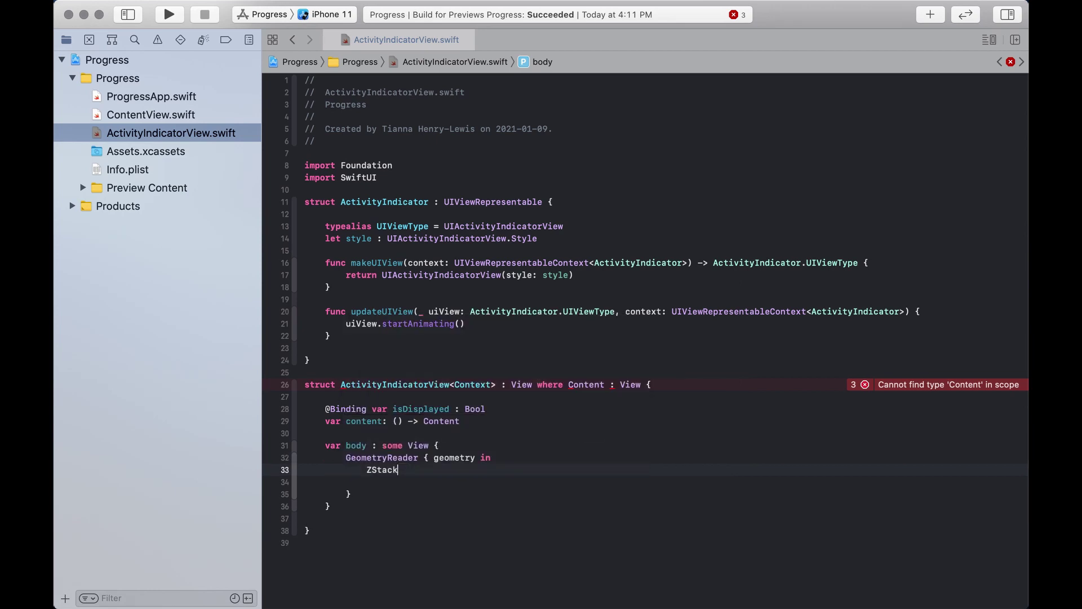
text(()
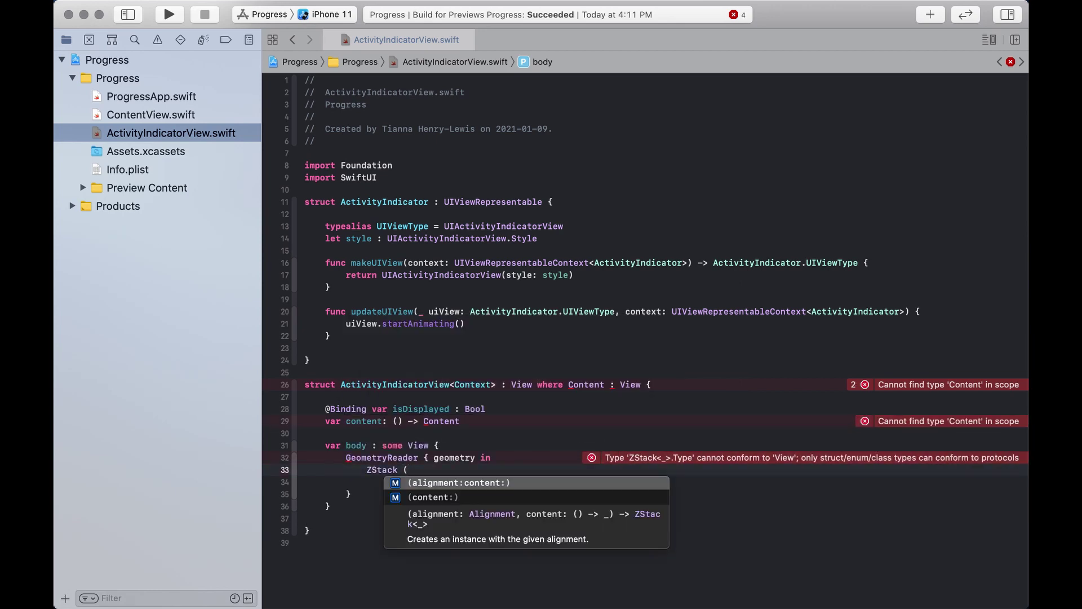
key(Return)
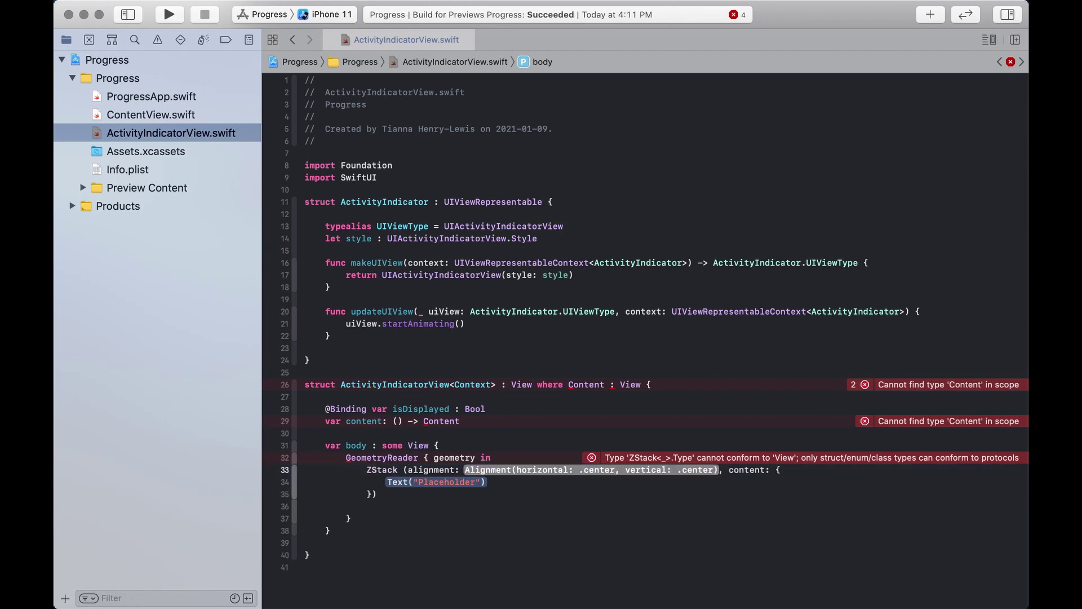
text(.cen)
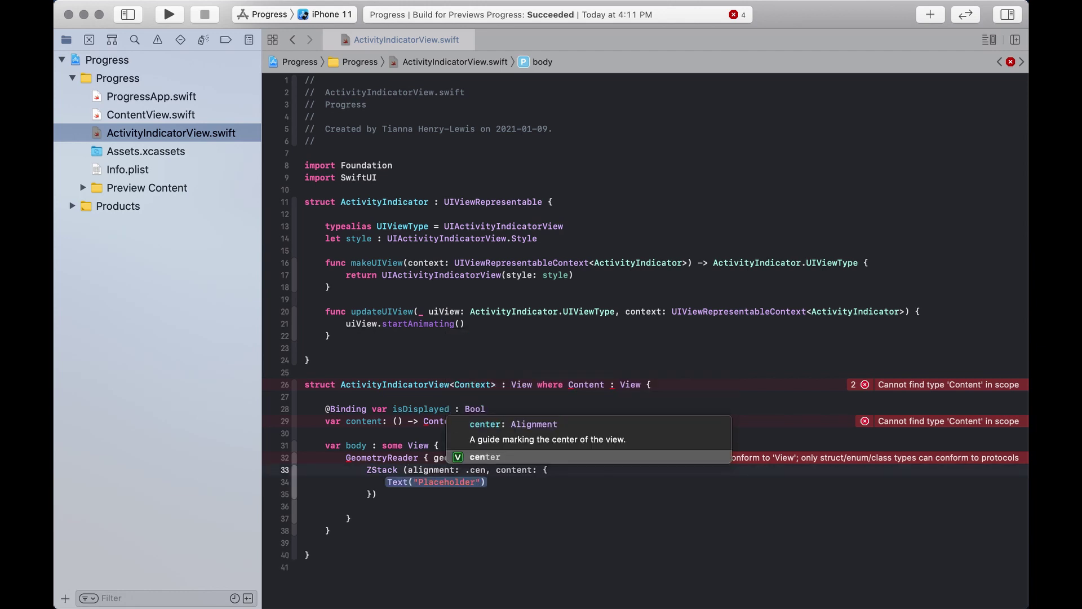
key(Return)
key(Tab)
text(if)
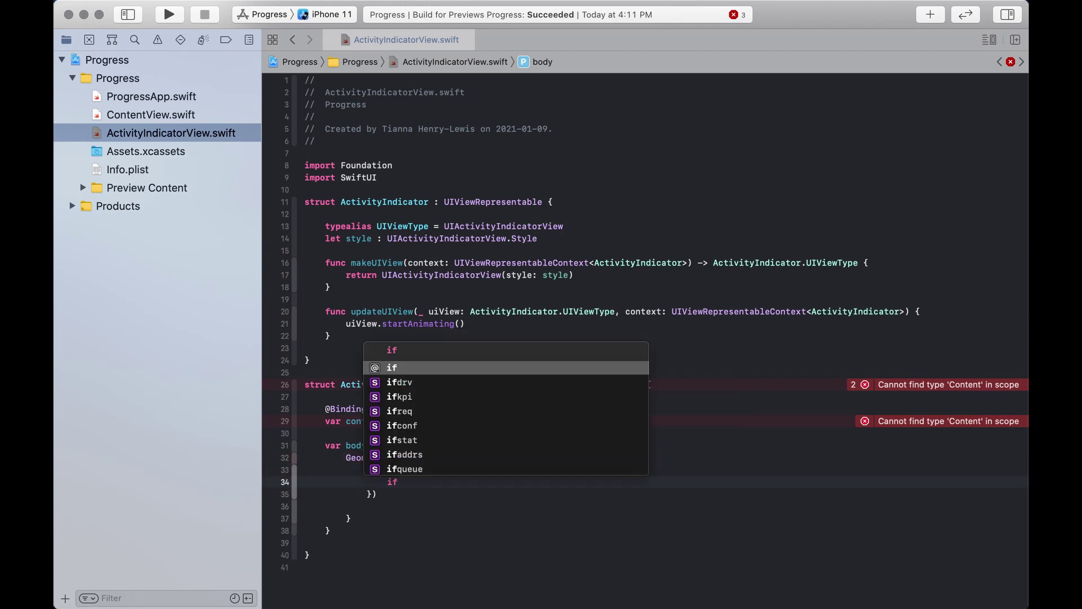
text( (!)
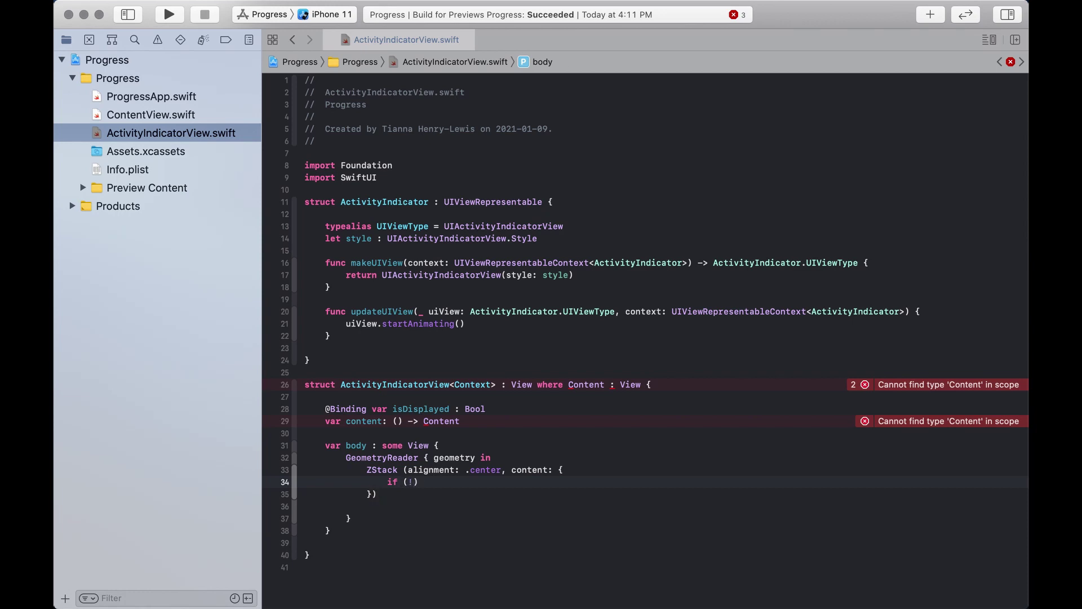
text(self.is)
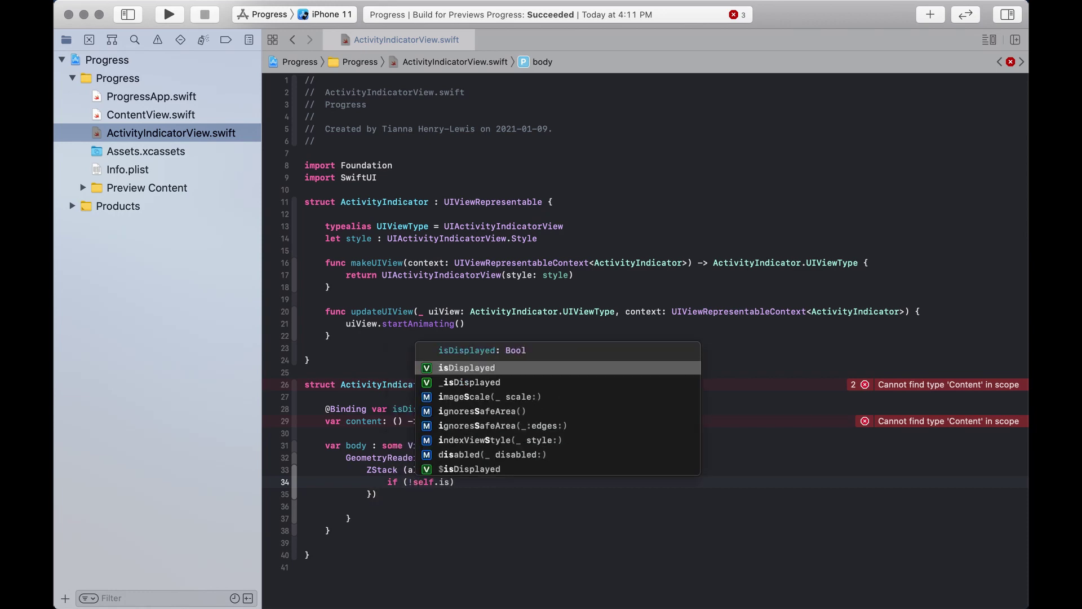
Step: Add an if/else on isDisplayed in the ZStack, calling self.content() in both branches
key(Return)
key(Right)
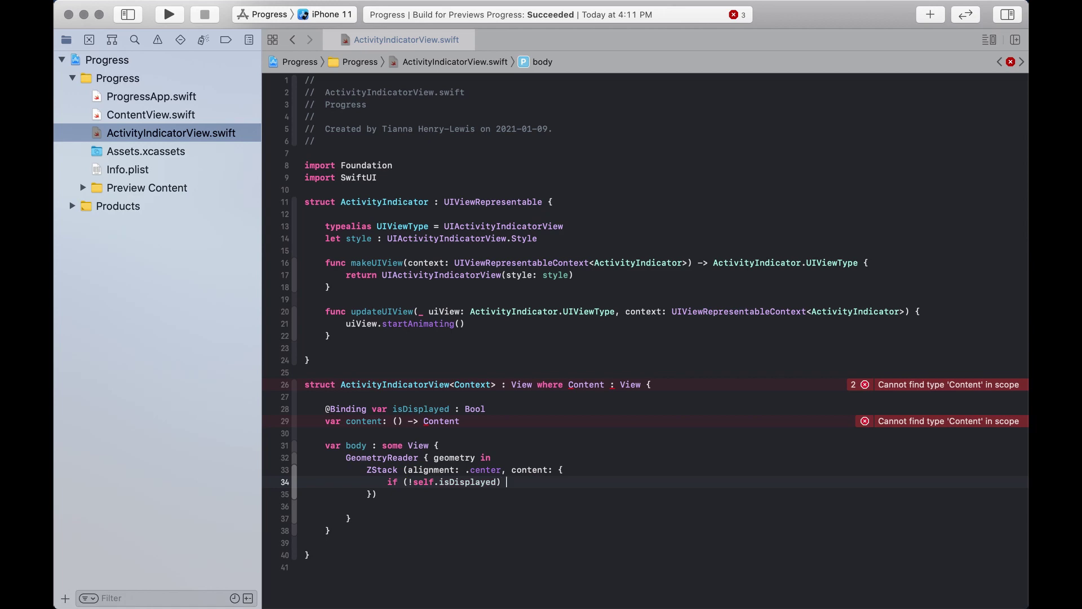
text({)
key(Return)
text(sel)
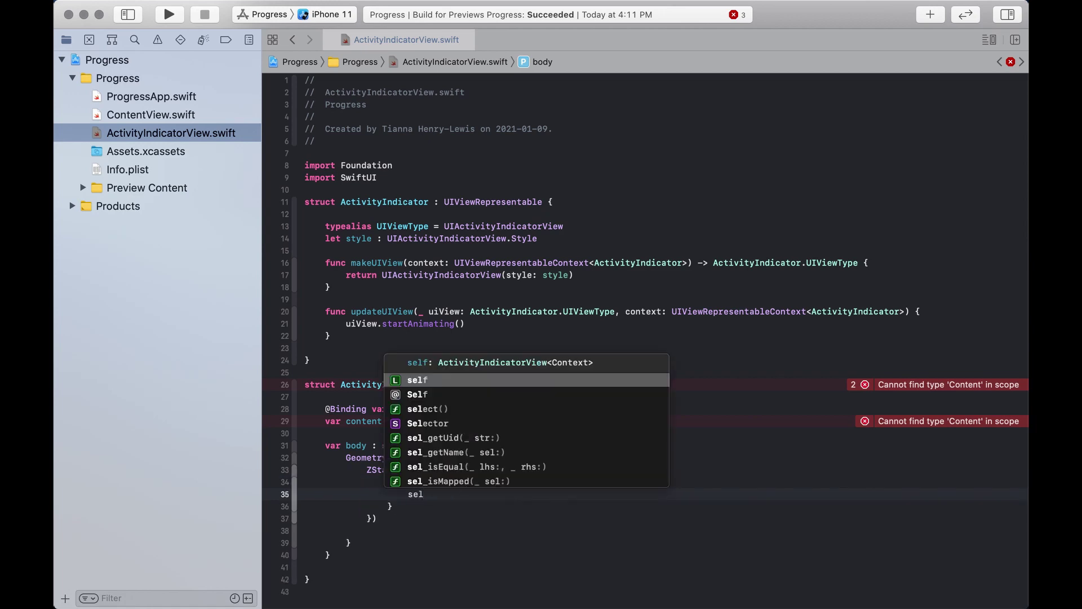
text(f.content)
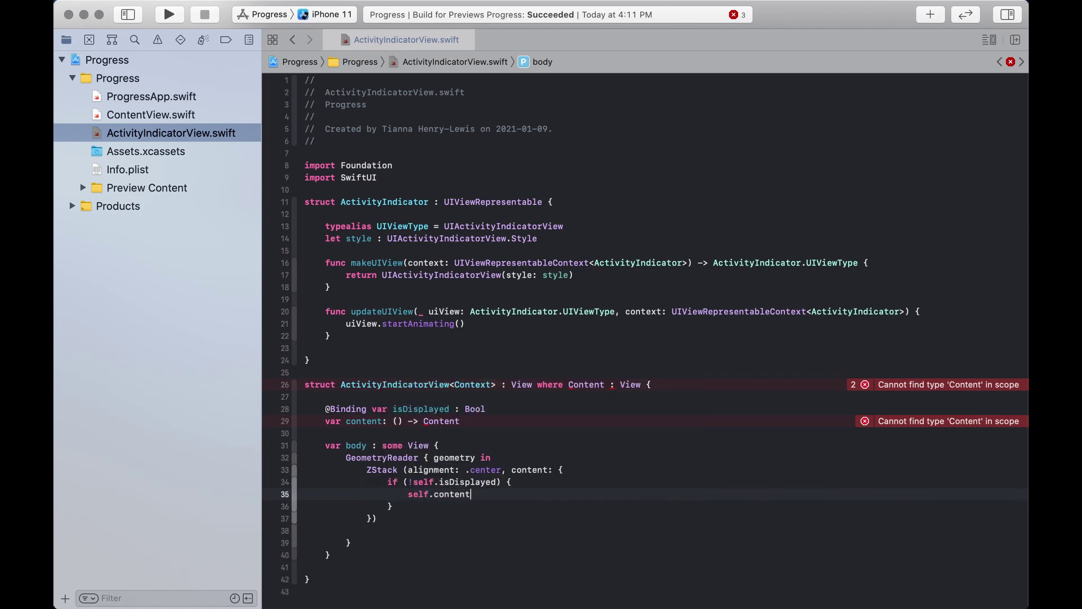
text(())
key(Down)
text(else {)
key(Return)
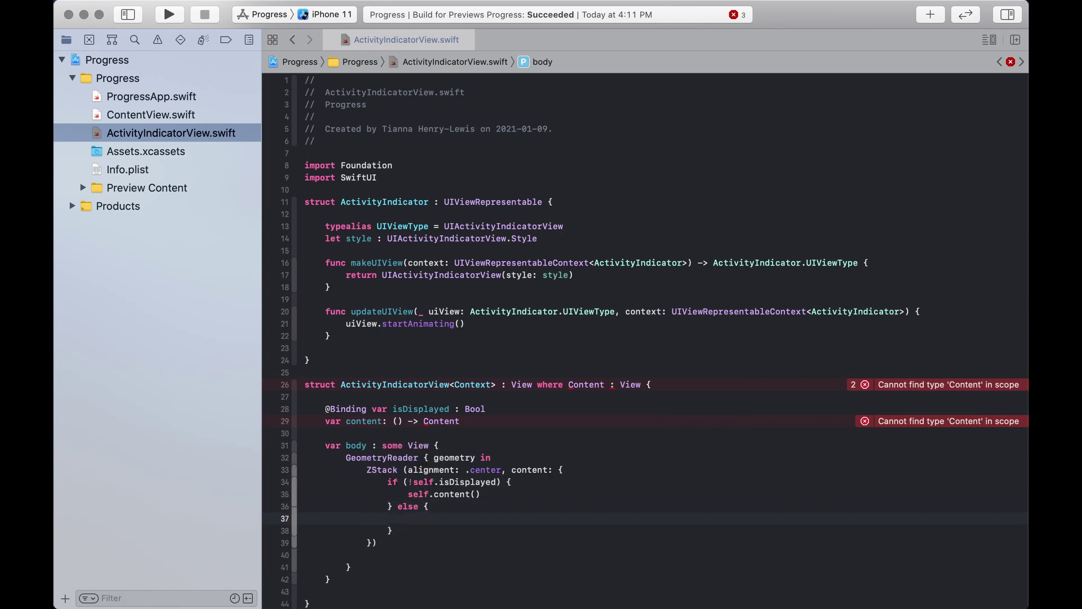
text(self.content)
text(())
key(Return)
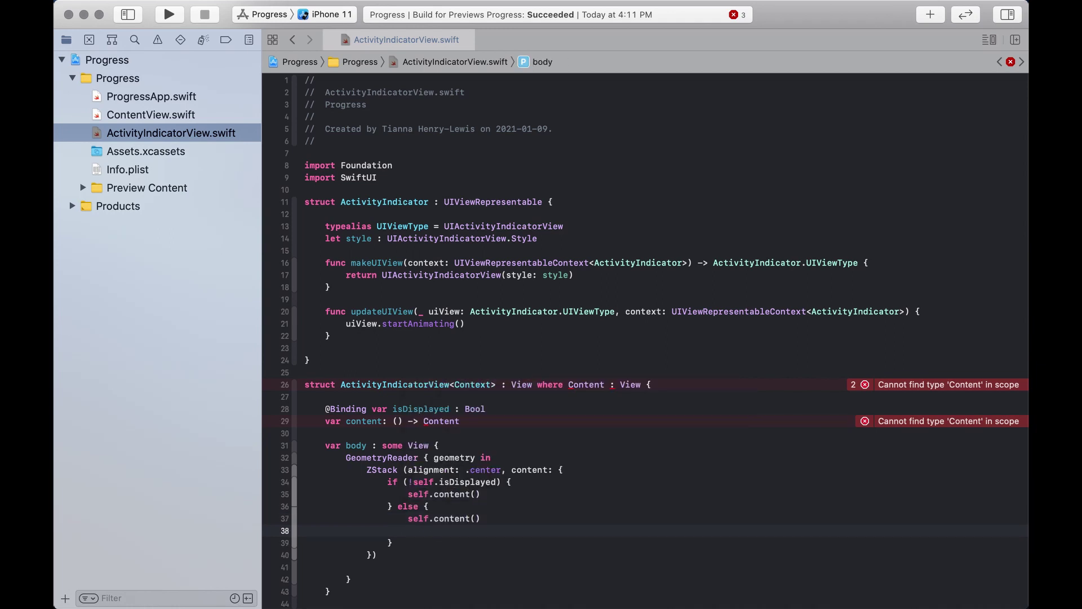
text(.isdis)
text(a)
text(bled)
text((true))
Step: Add .disabled(true) and .blur(radius: 3) to the else-branch content
key(Return)
text(.b)
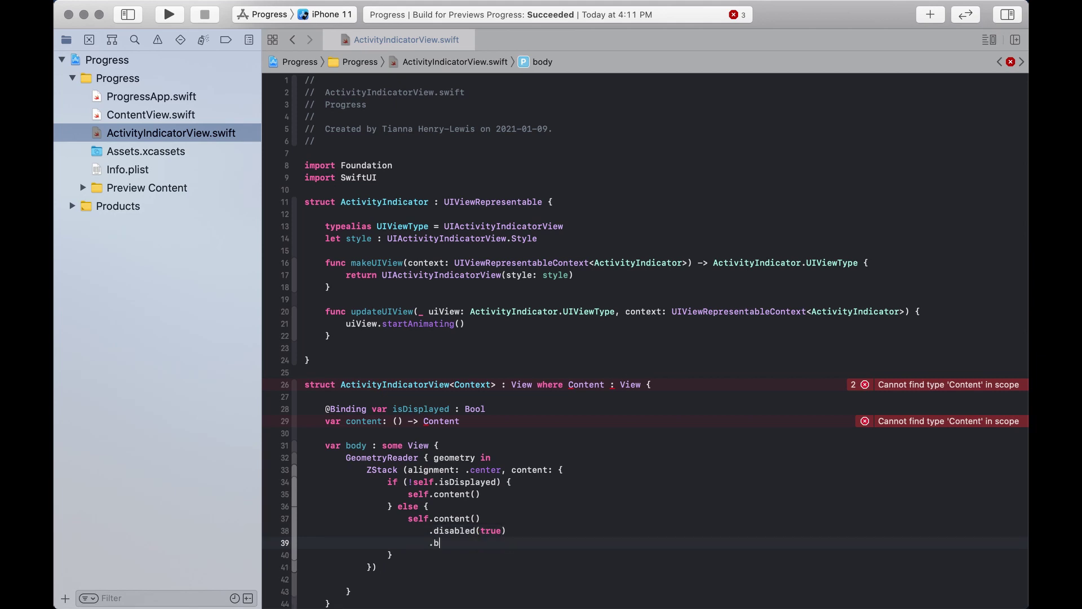
text(lur(r)
text(adius: 3)
click(483, 384)
Step: Rename the generic parameter <Context> to <Content> and review the ZStack block
key(BackSpace)
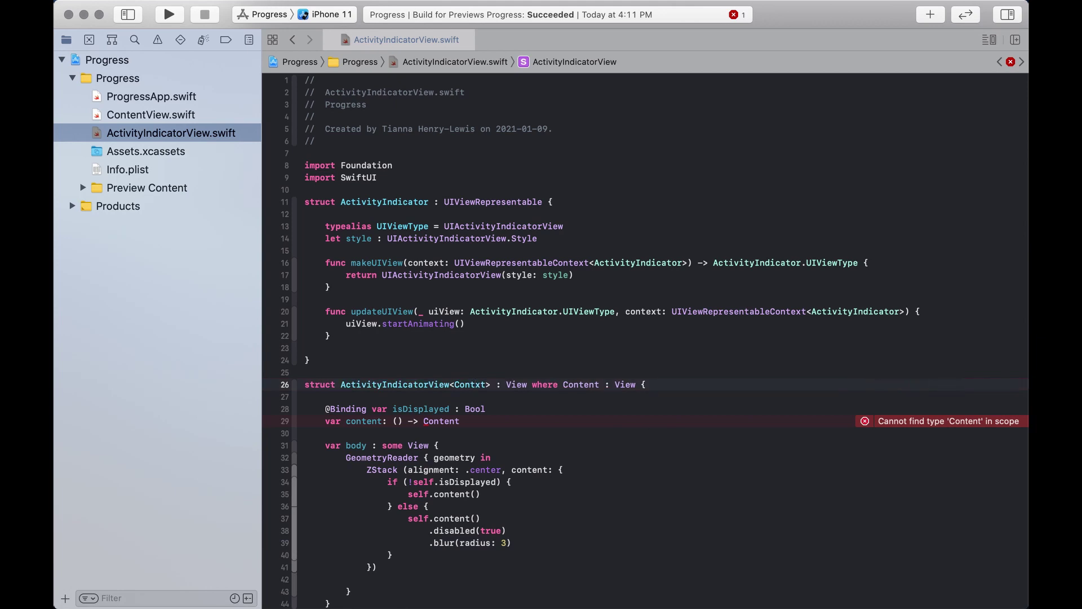
key(BackSpace)
text(en)
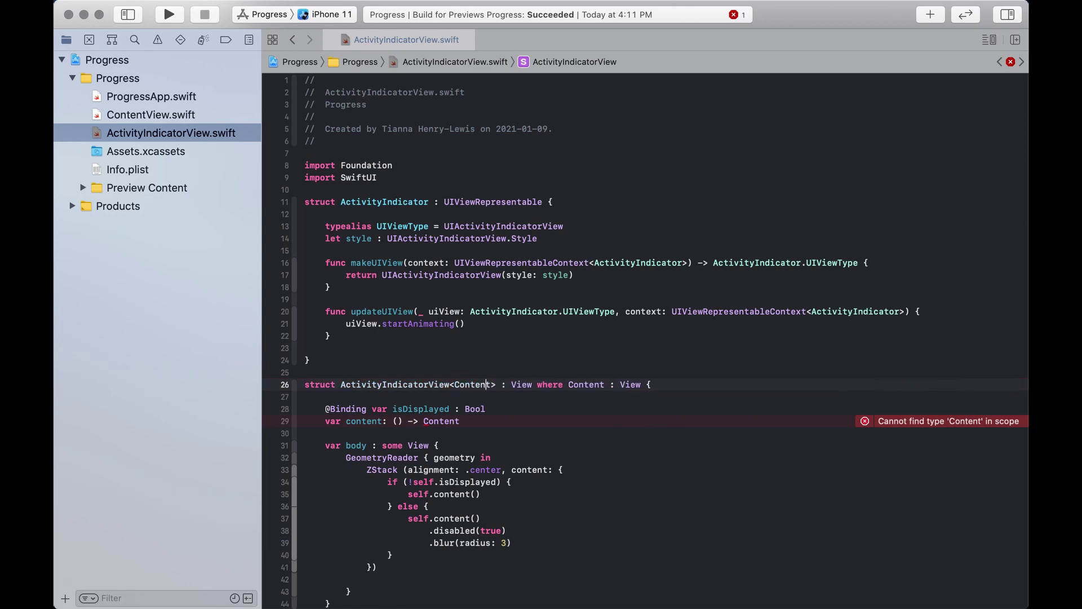
click(696, 421)
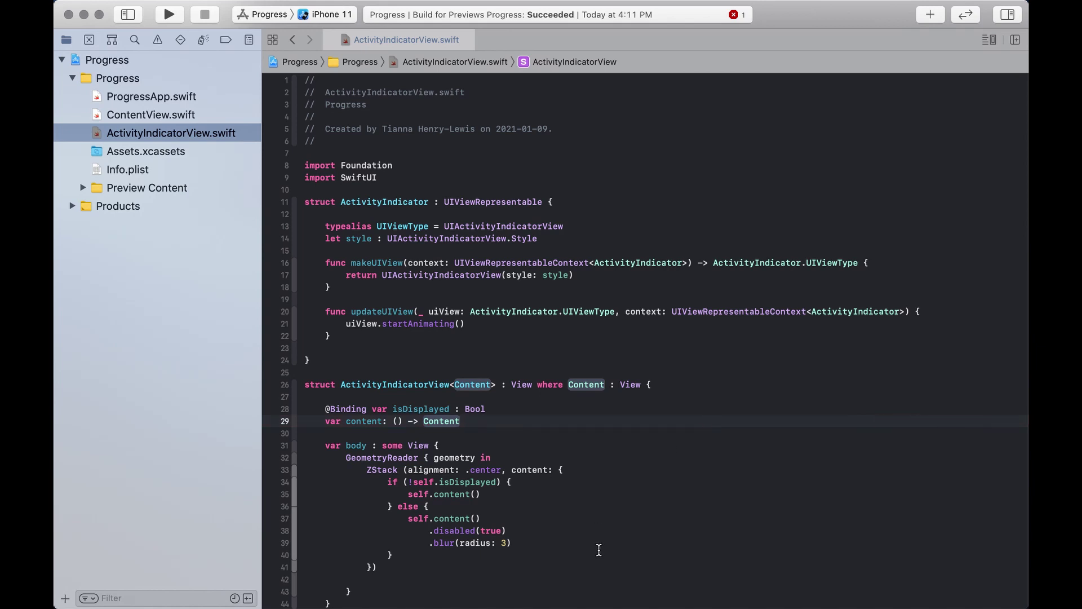
scroll(483, 525, down, 3)
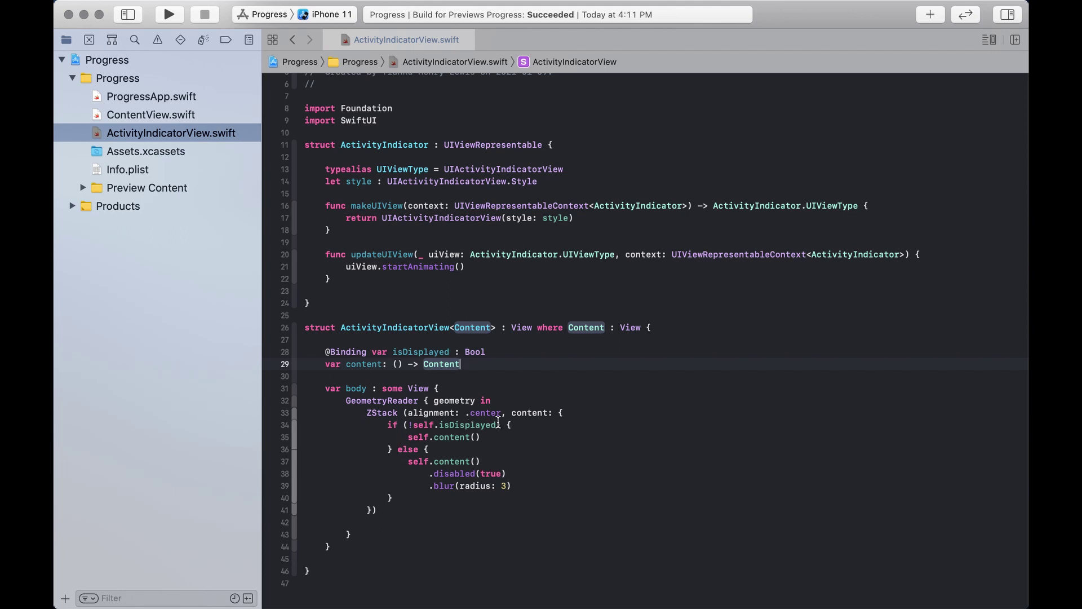
double_click(561, 413)
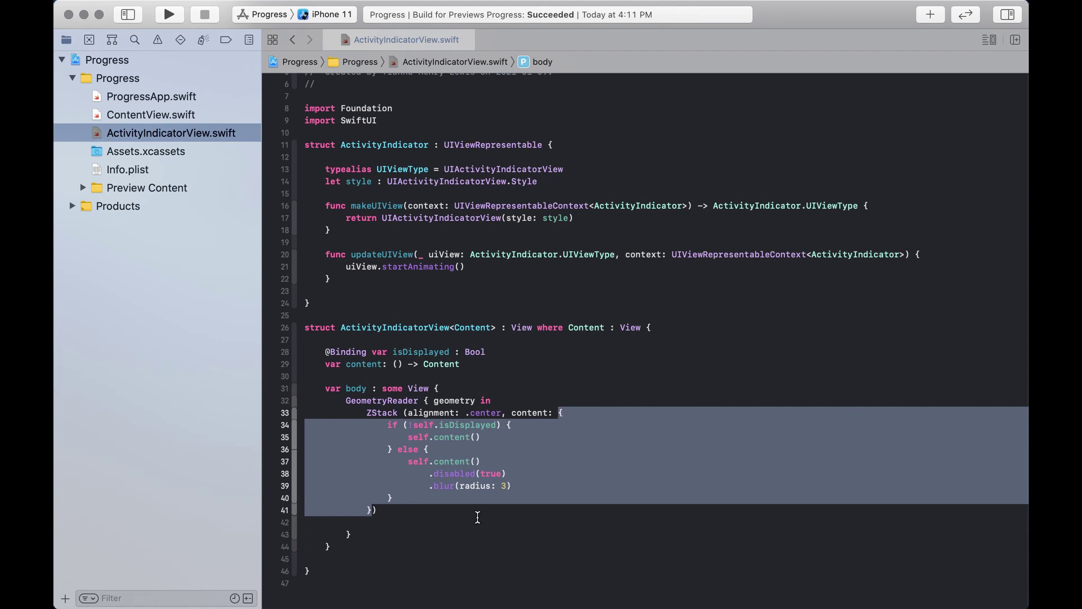
click(525, 486)
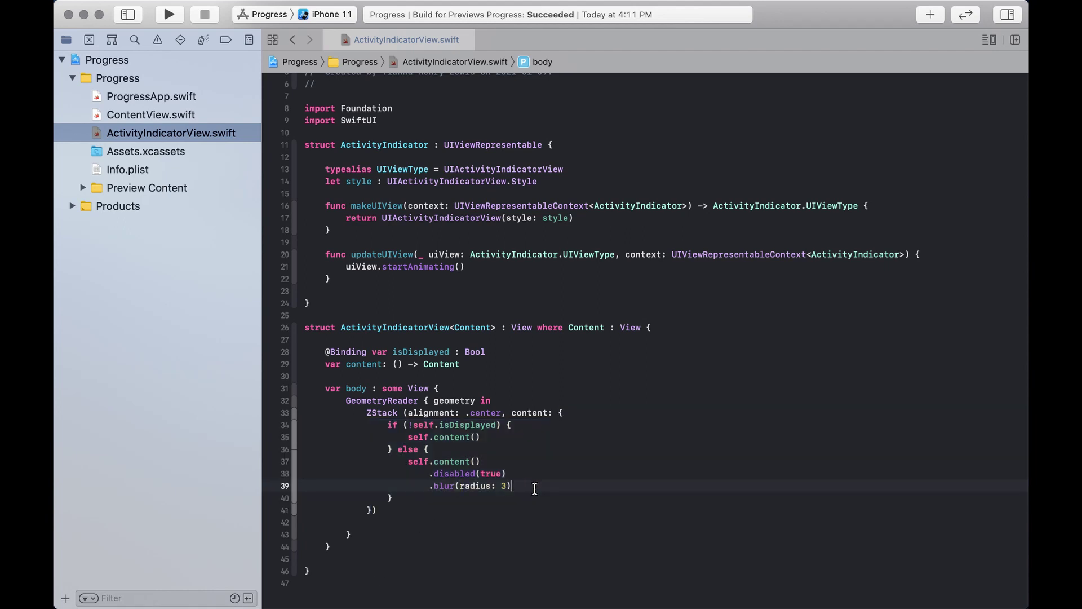
Step: Add a VStack below the blur modifier containing Text("LOADING")
key(Return)
key(Return)
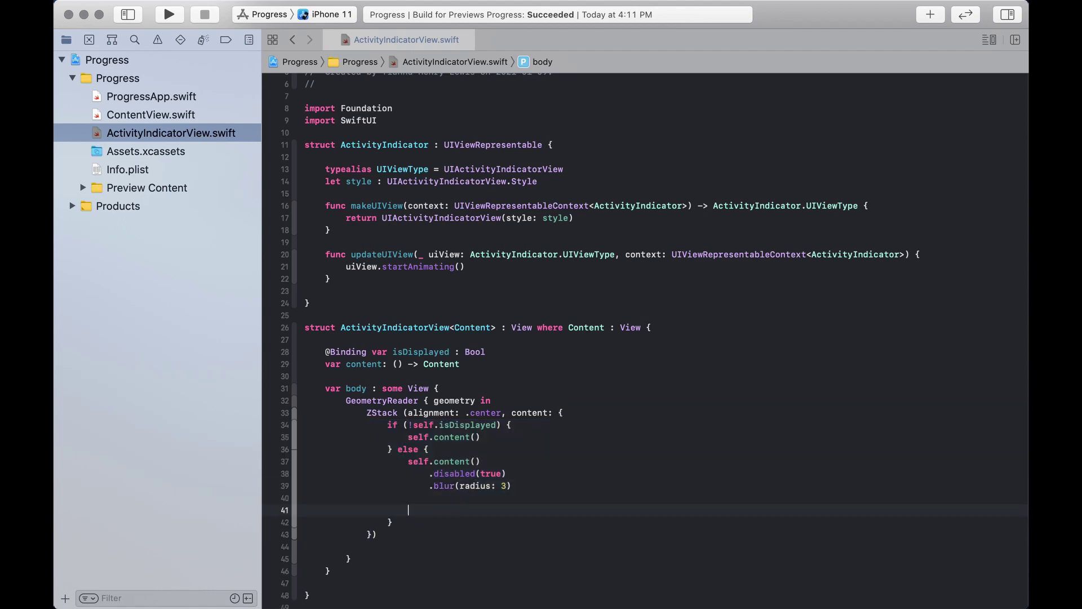
text(VStack {)
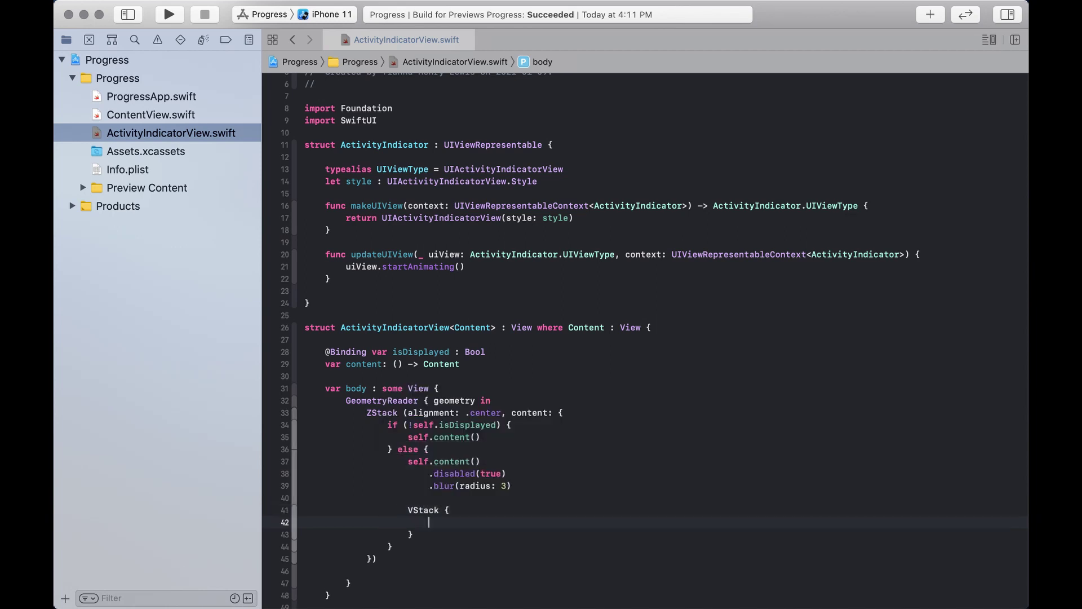
key(Return)
text(ext)
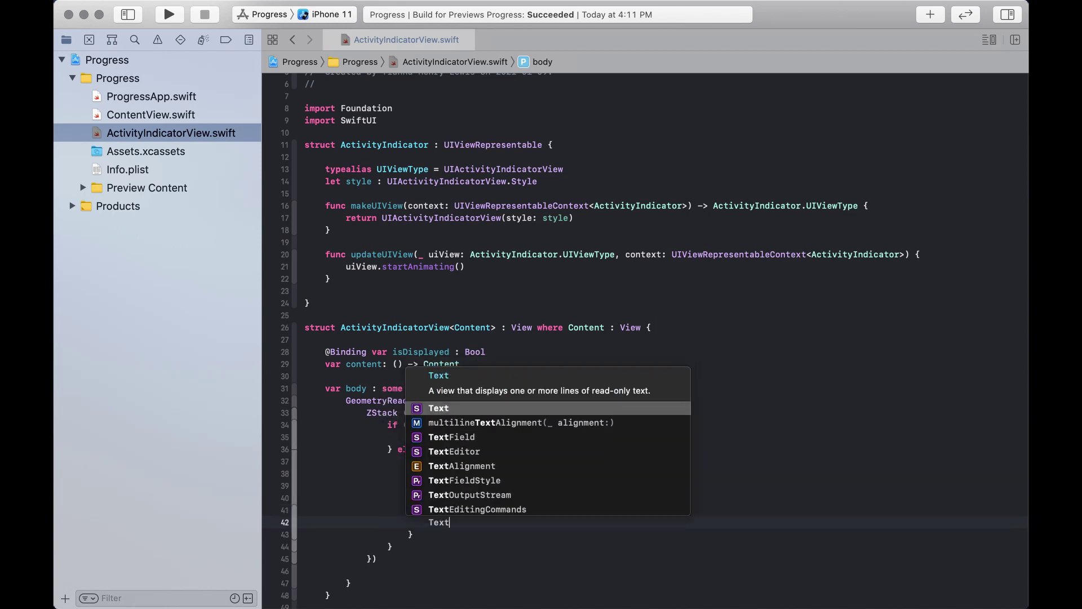
text((")
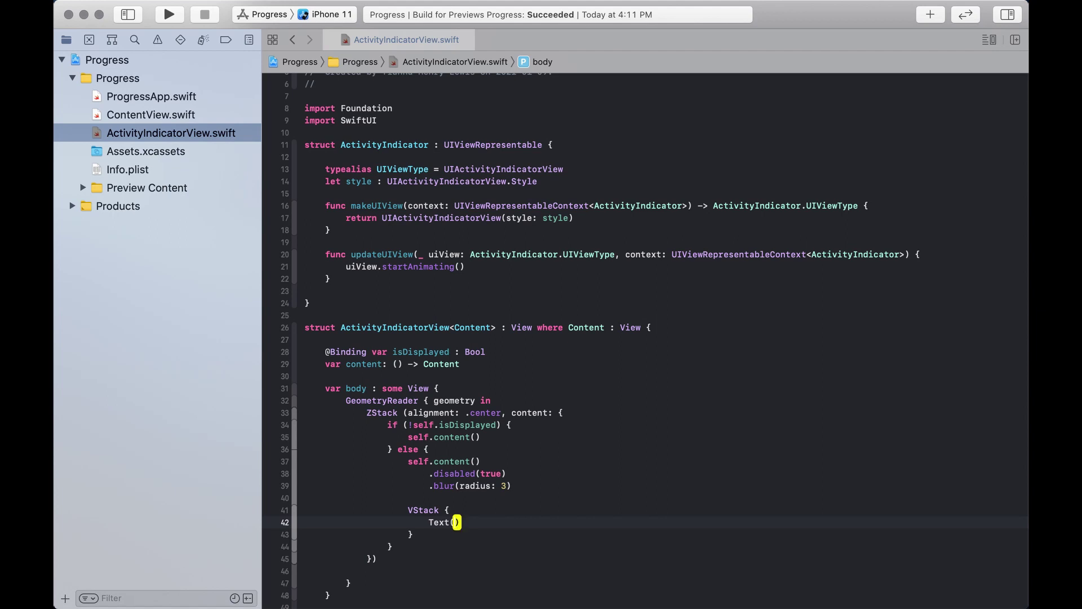
text(LO)
key(BackSpace)
key(BackSpace)
text(LOADIN)
key(Return)
text(cti)
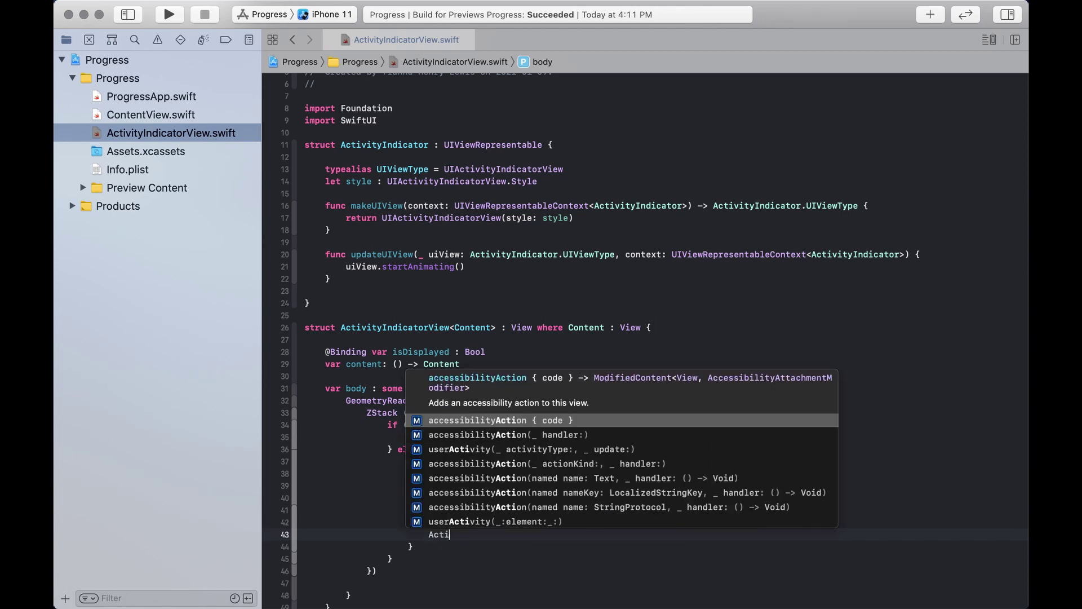
Step: Add ActivityIndicator(style: .large) below the LOADING text in the VStack
key(BackSpace)
key(BackSpace)
key(BackSpace)
text(c)
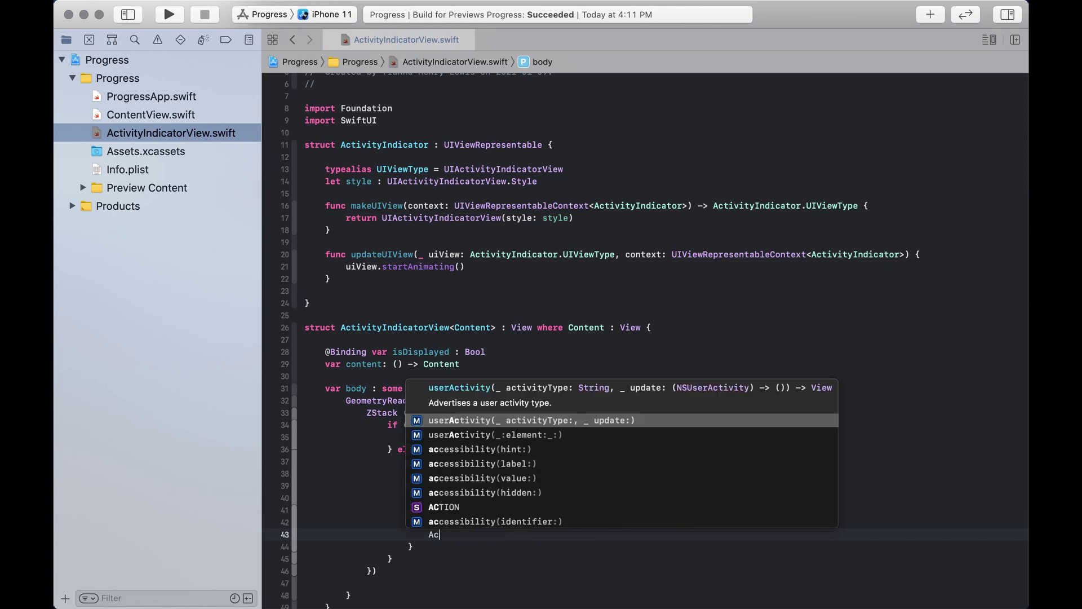
text(tivity)
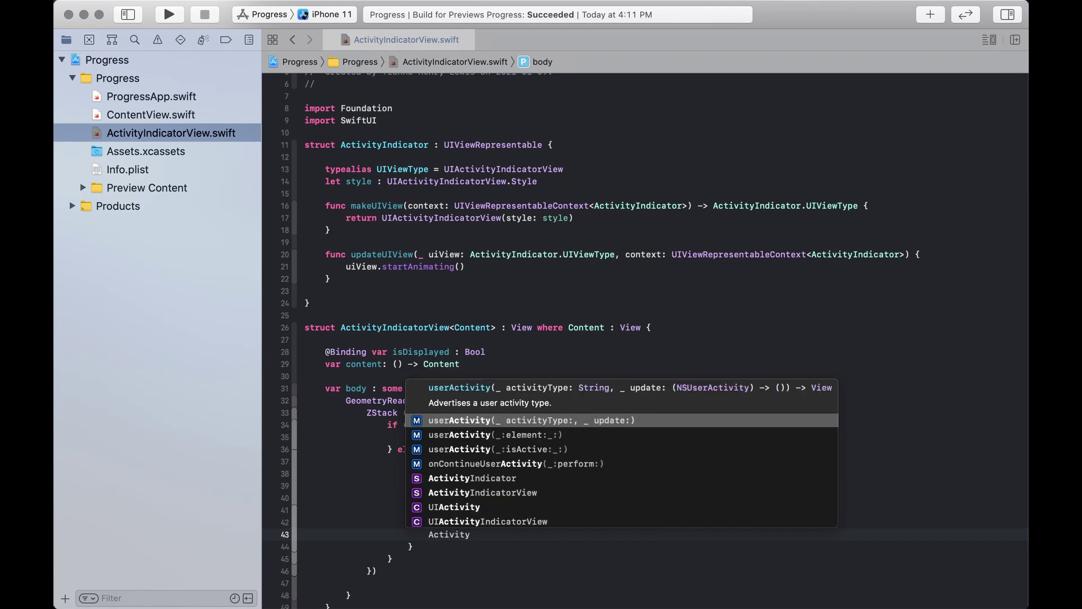
text(In)
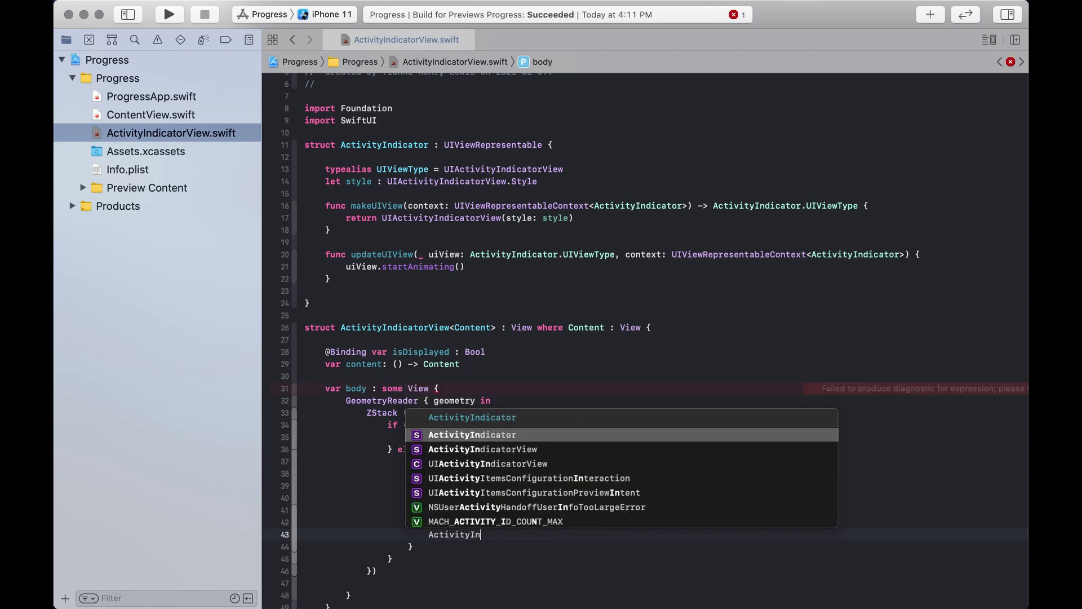
text(d)
key(Return)
text(()
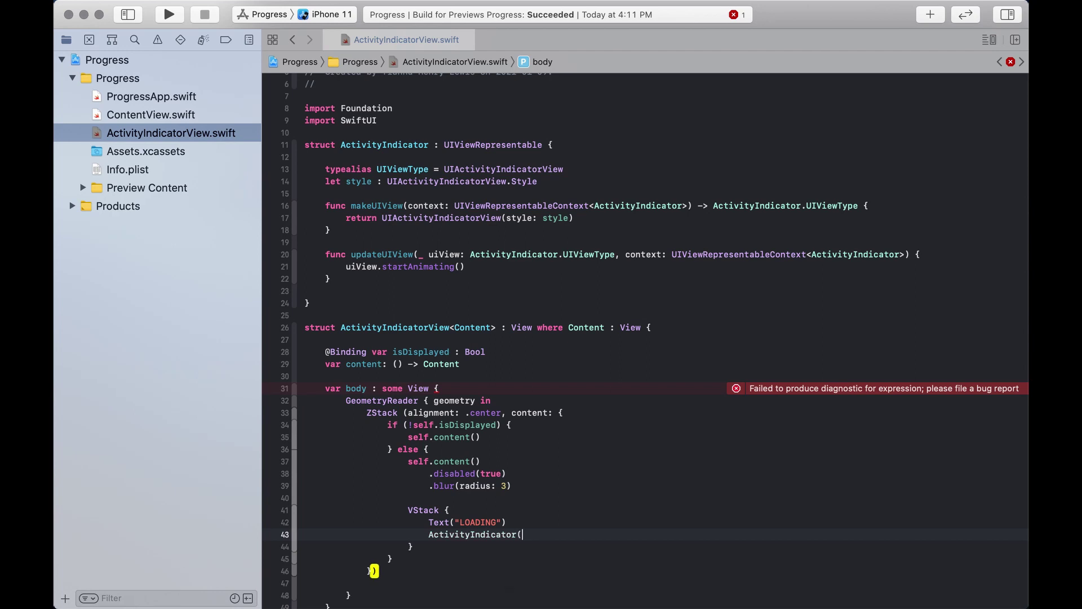
text(s)
key(Return)
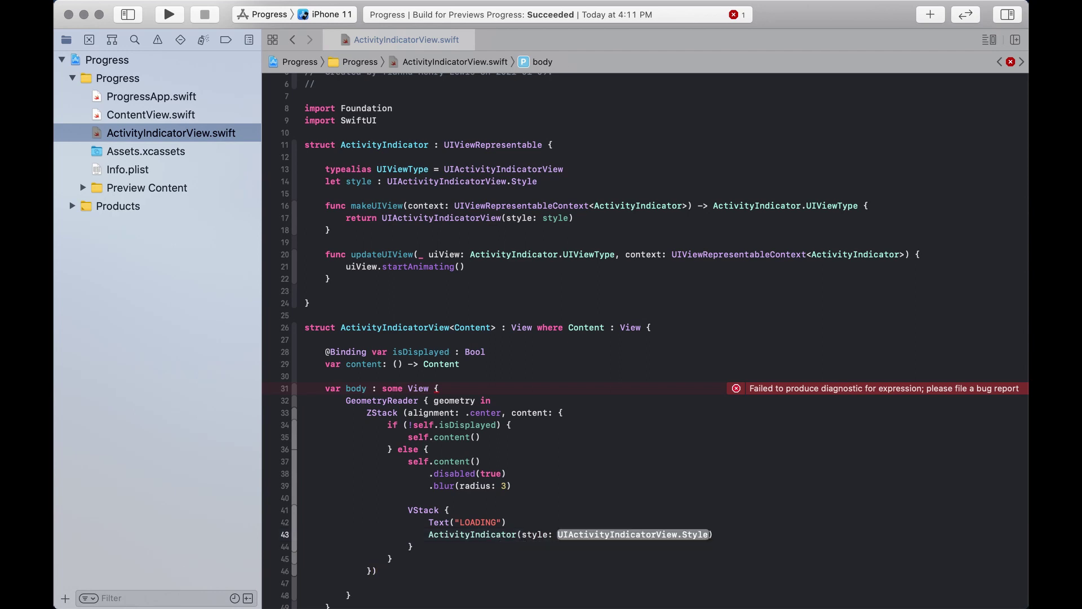
text(.large)
key(Return)
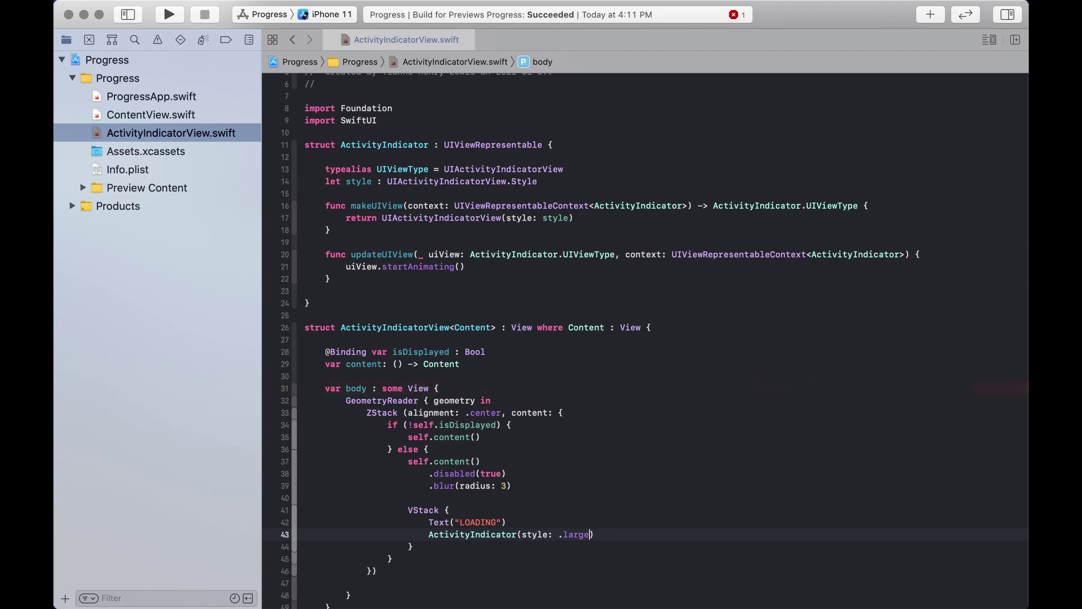
click(428, 545)
key(Return)
text(.frame)
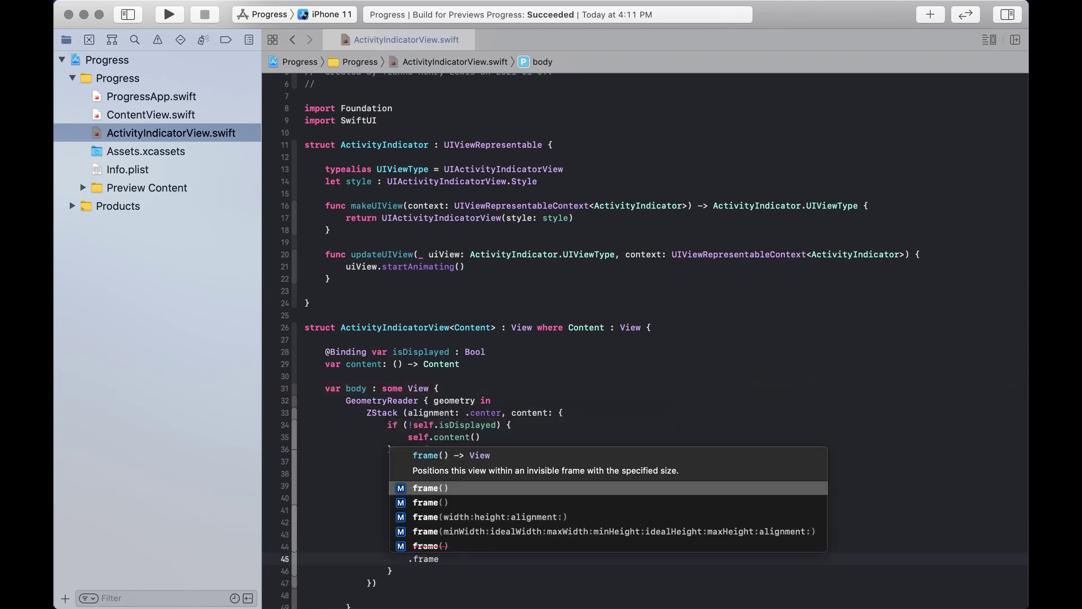
text(()
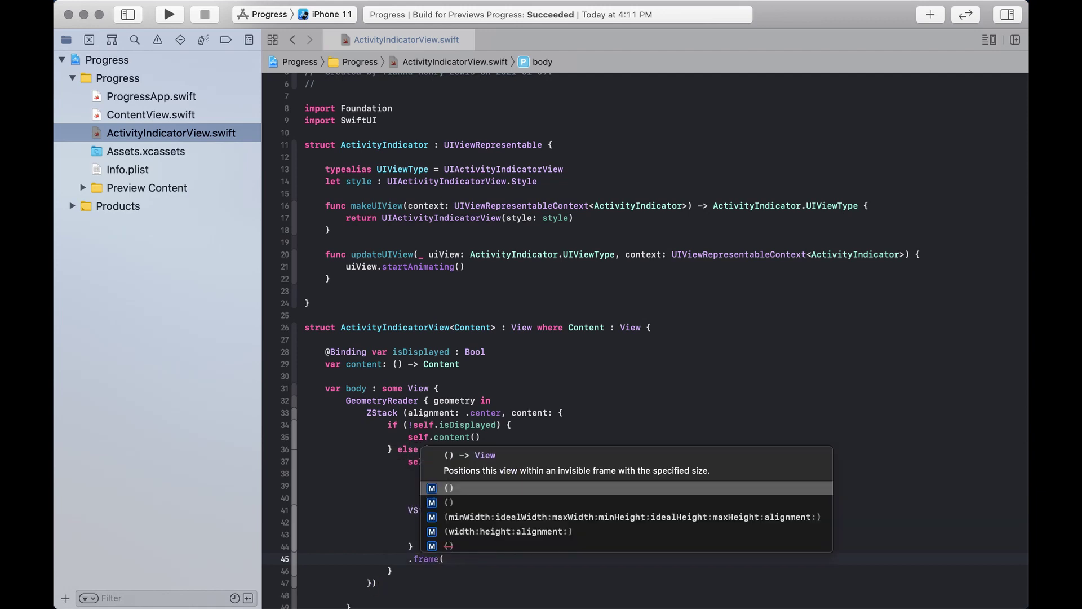
text(w)
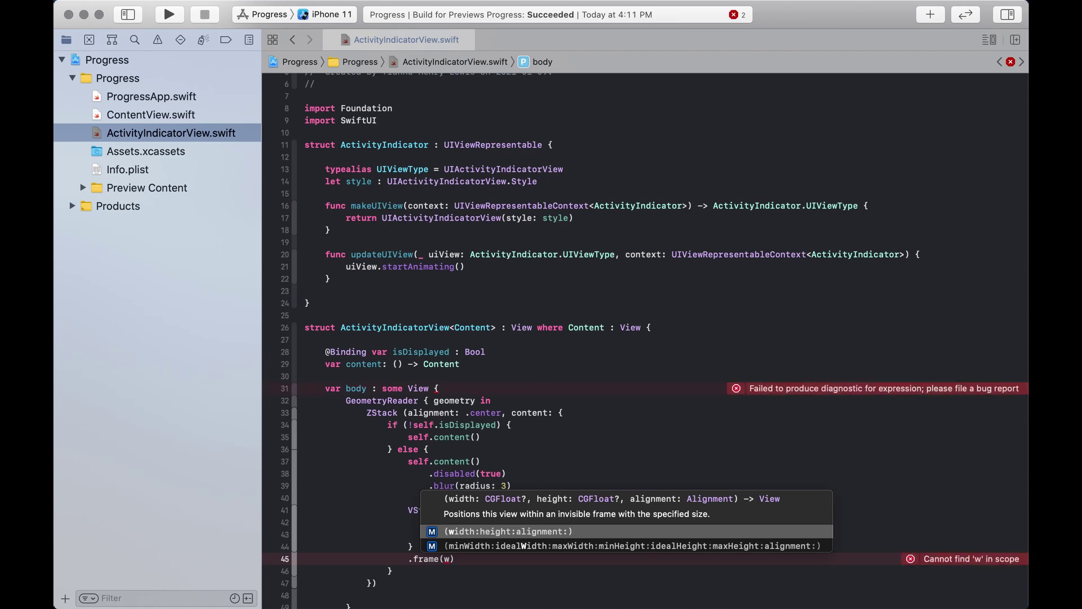
Step: Add .frame(width: geometry.size.width/2.0, height: 200.0) to the VStack
key(BackSpace)
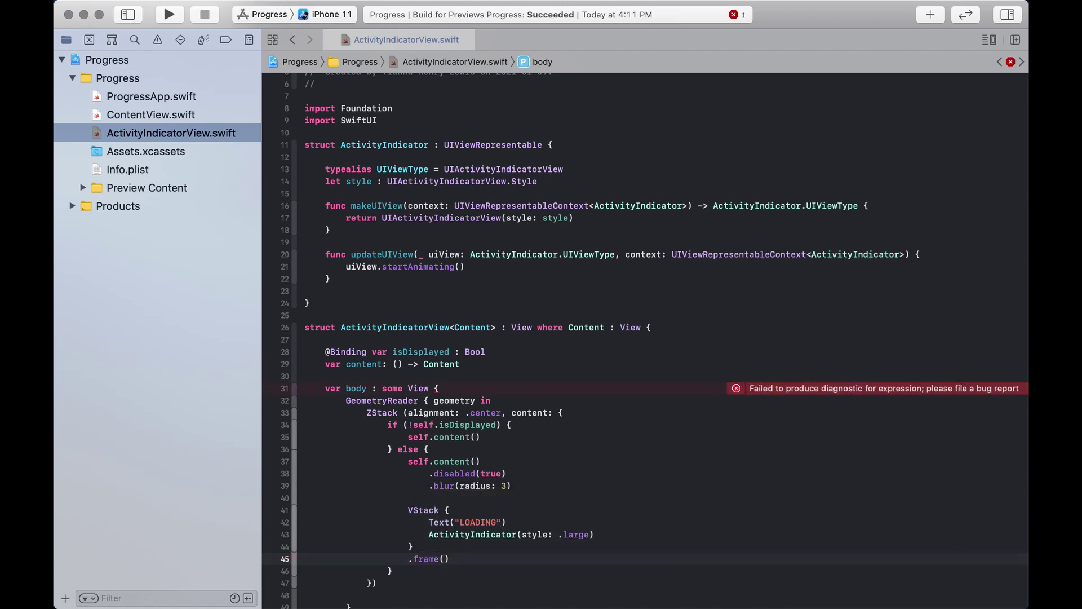
text(width)
key(Return)
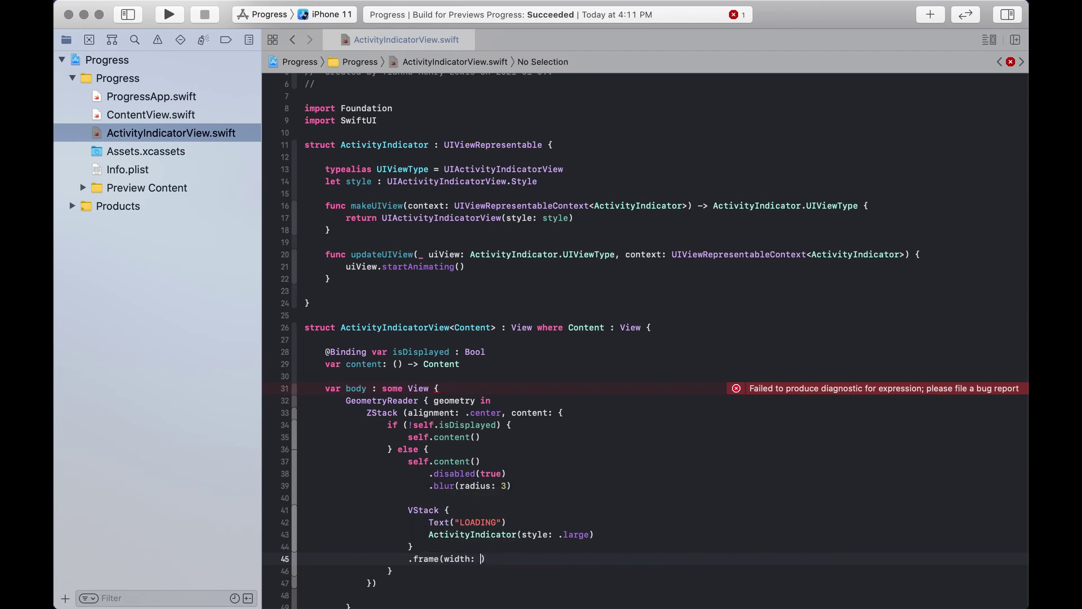
text(geo)
key(Return)
text(.siz)
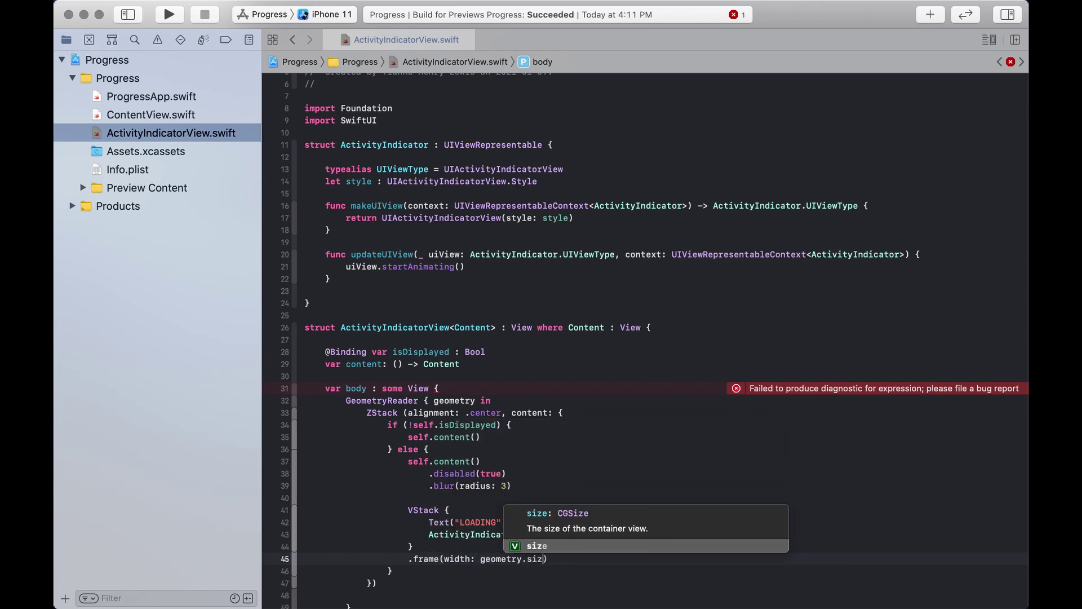
text(.w)
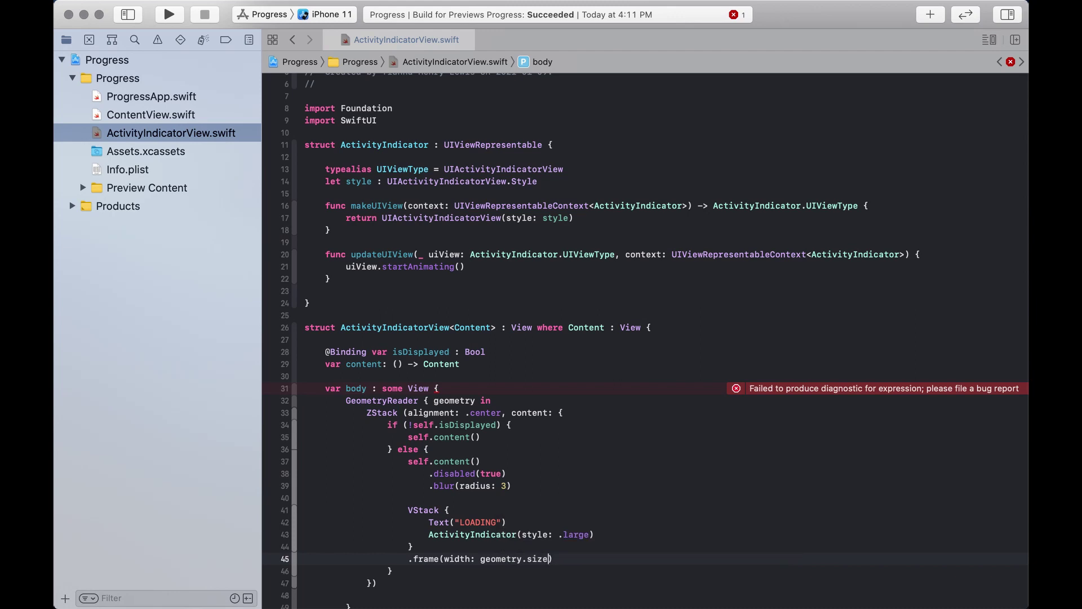
text(.)
text(w)
key(Return)
text(/2.0)
text(, heig)
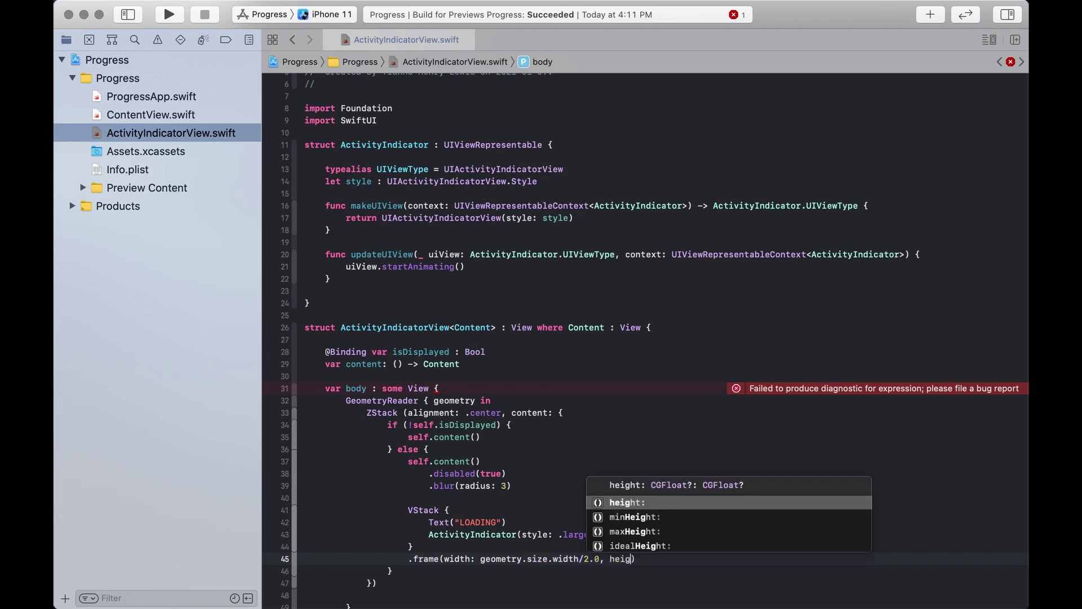
key(Return)
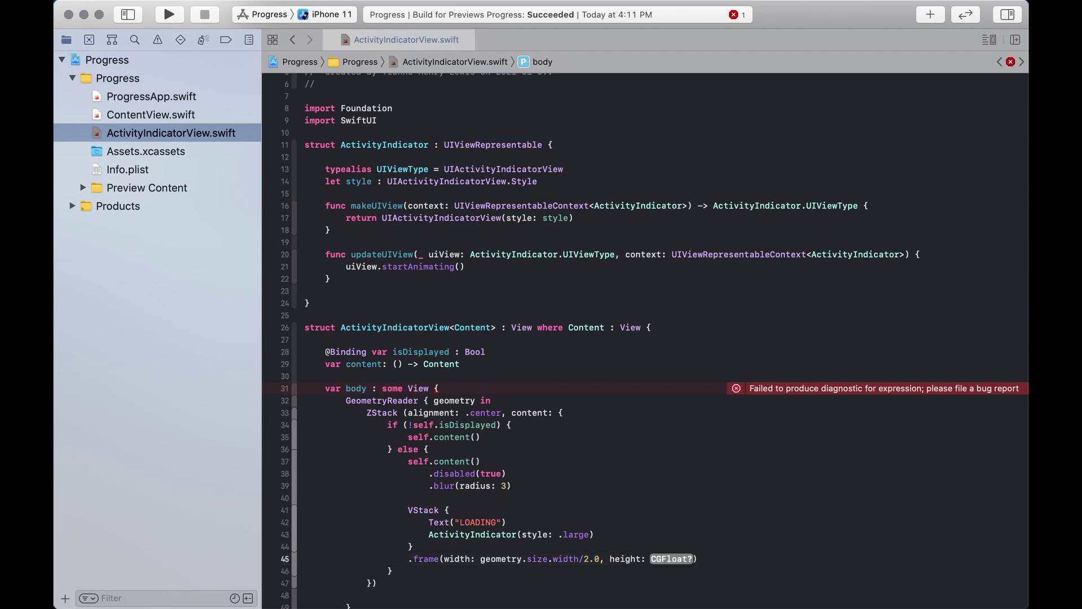
text(200.0)
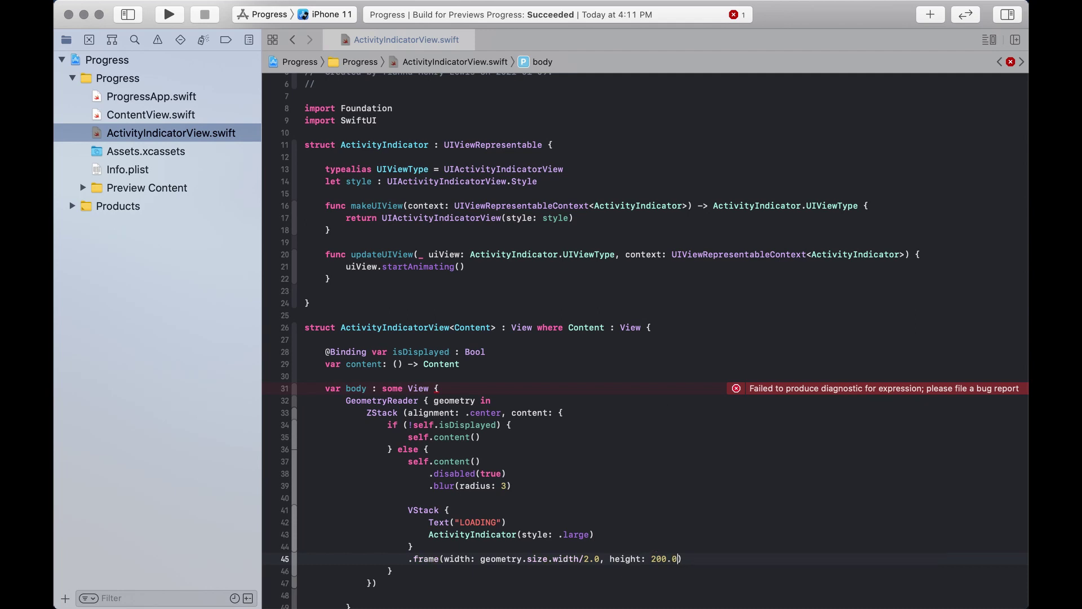
key(Return)
text(back)
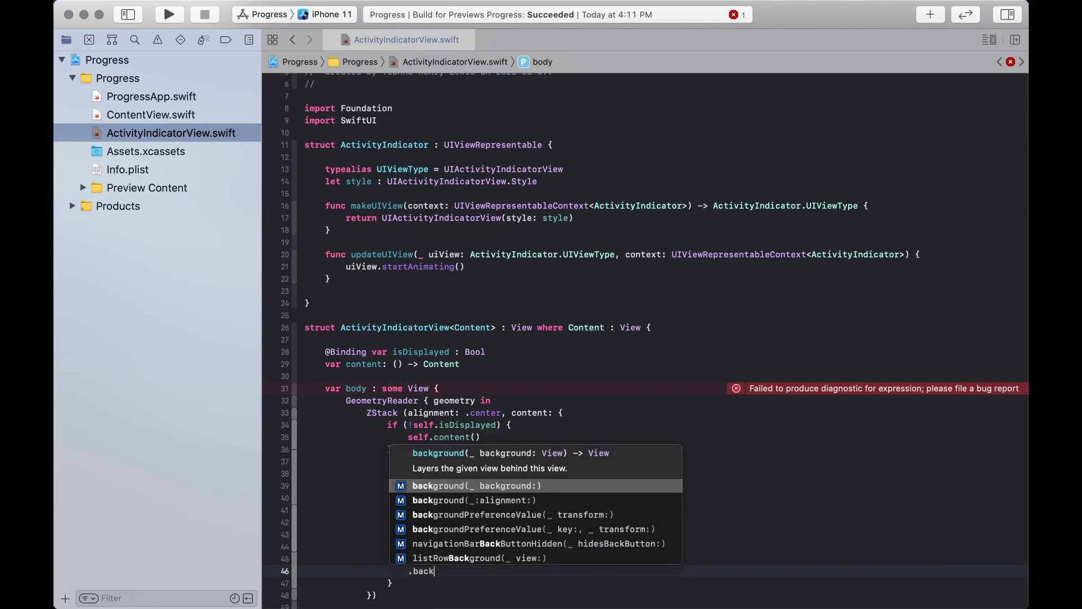
Step: Add .background(Color.secondary.colorInvert()), .foregroundColor(Color.primary) and .cornerRadius(20) to the VStack
key(Return)
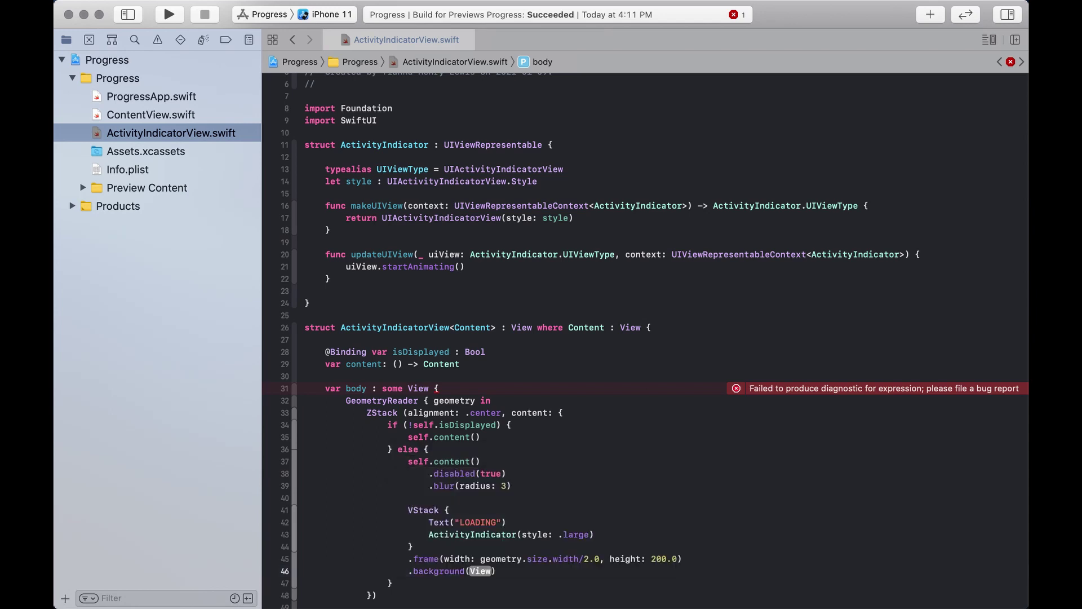
text(Color.se)
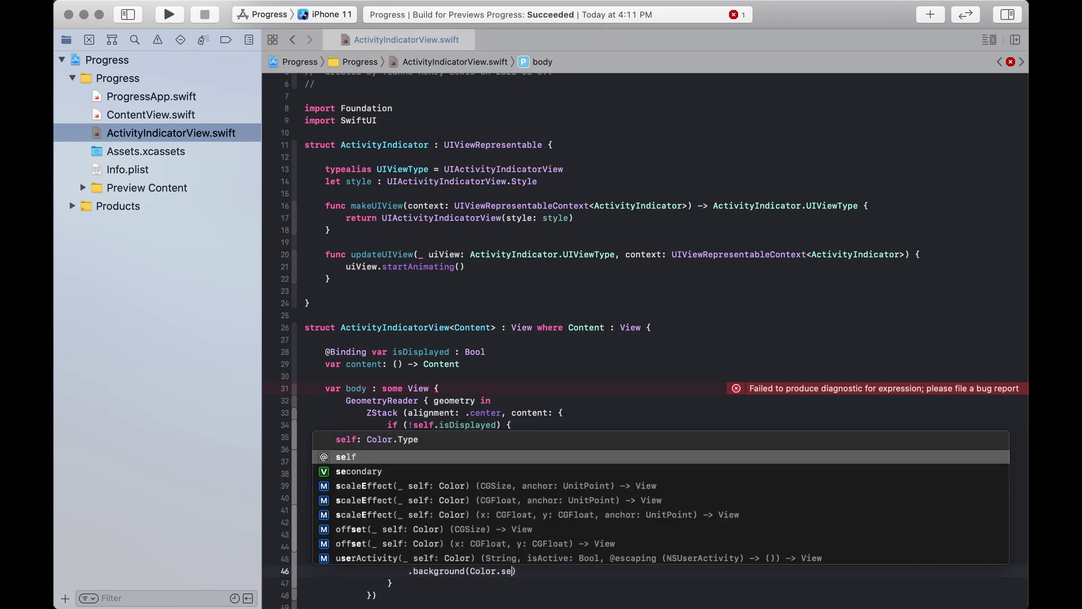
text(c)
key(Return)
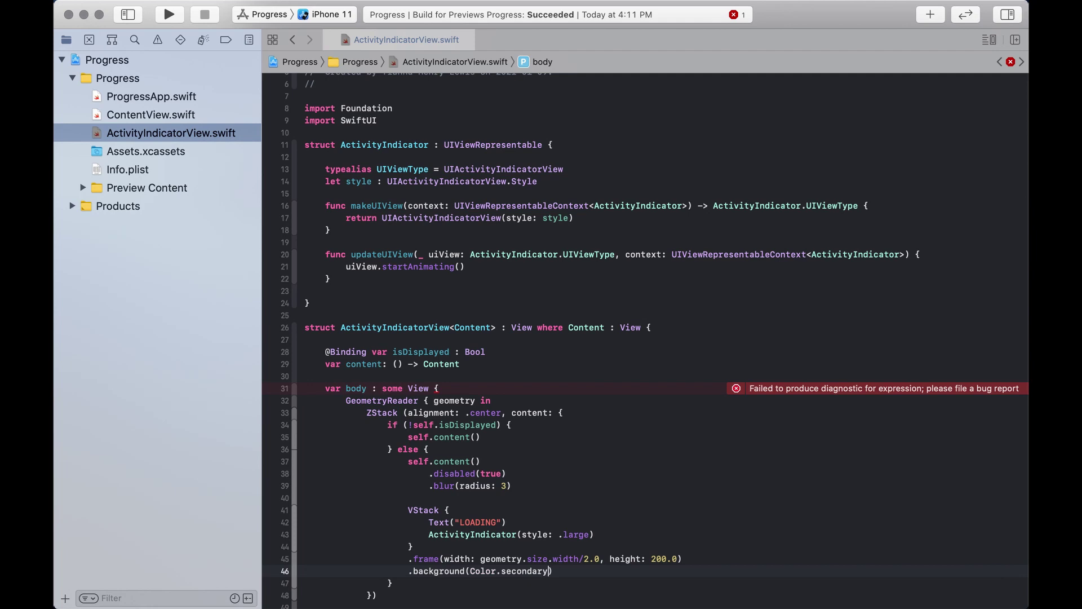
text(.col)
key(Return)
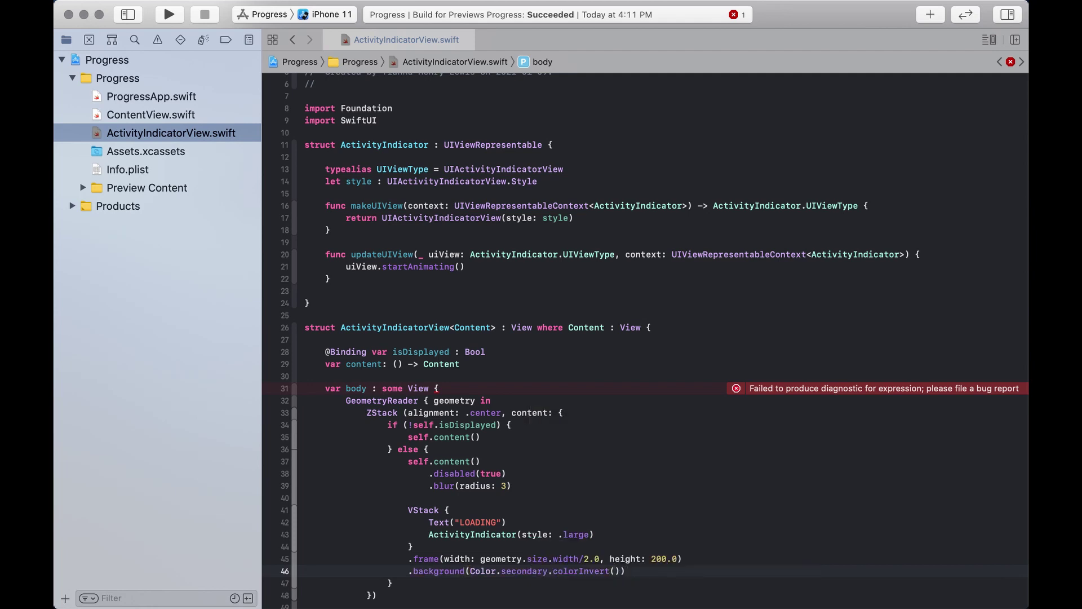
key(Return)
text(.fore)
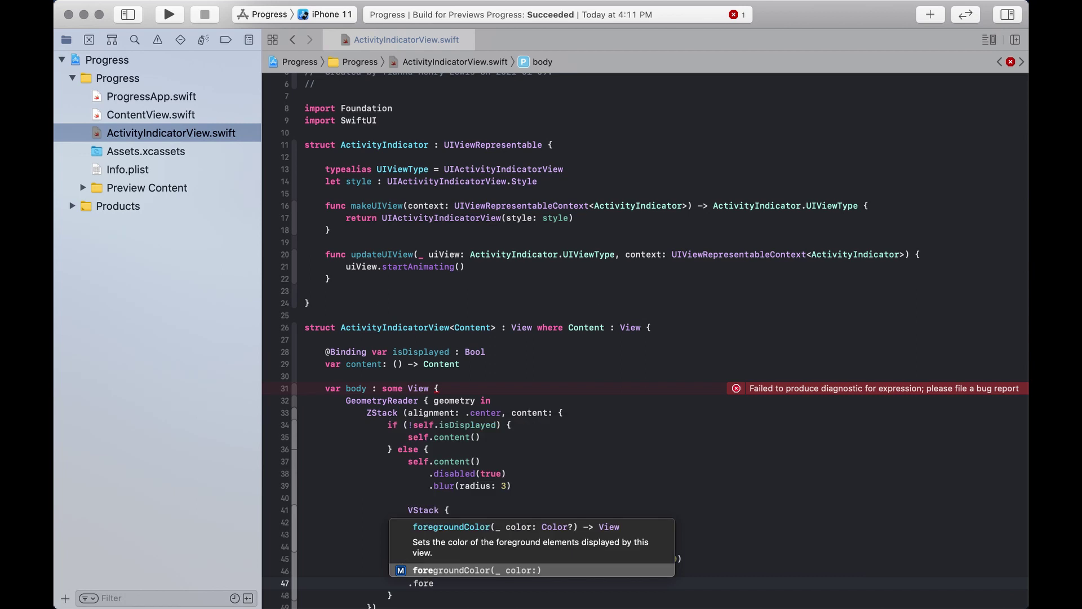
key(Return)
text(Color(C)
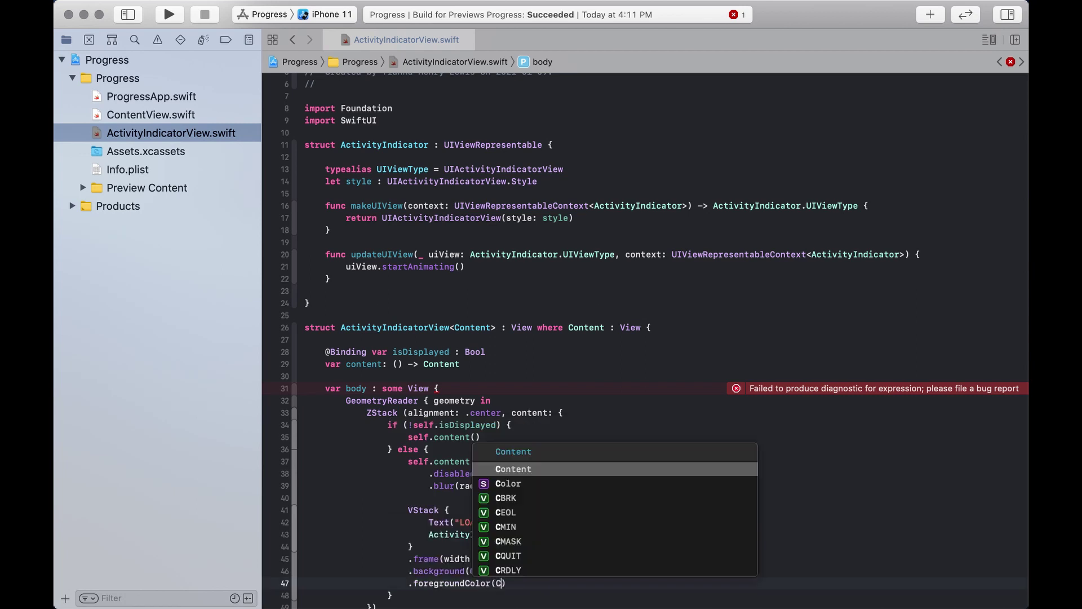
text(.pri)
key(Return)
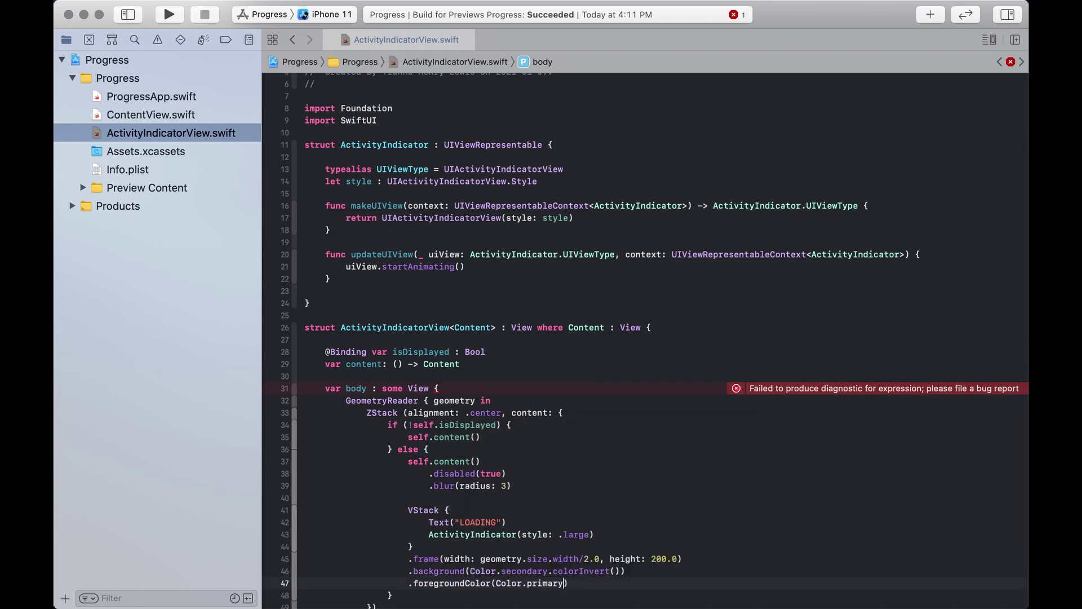
key(Return)
text(.cor)
key(Return)
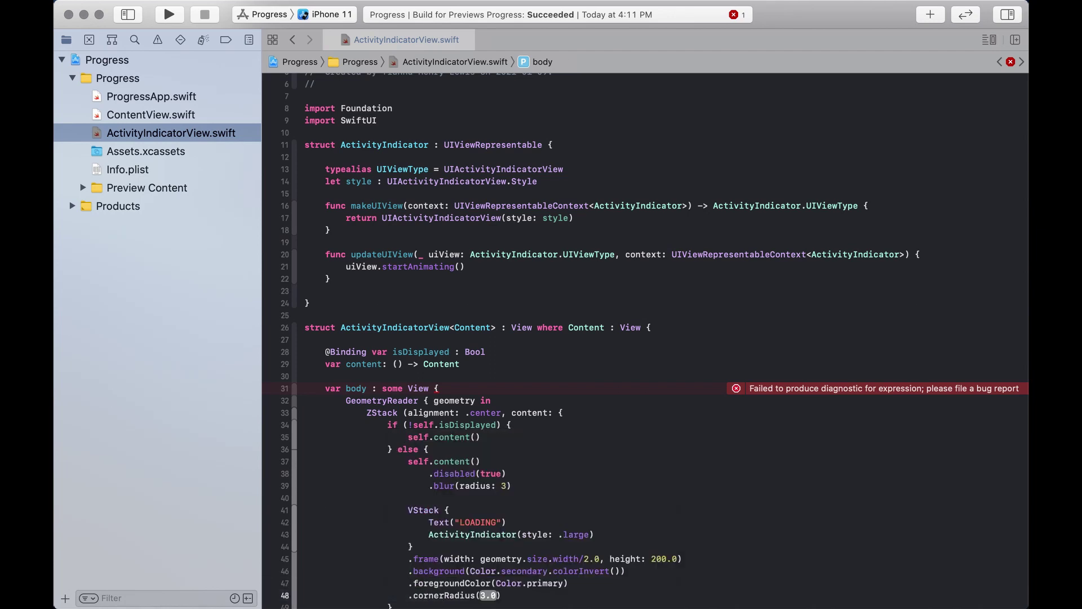
text(20)
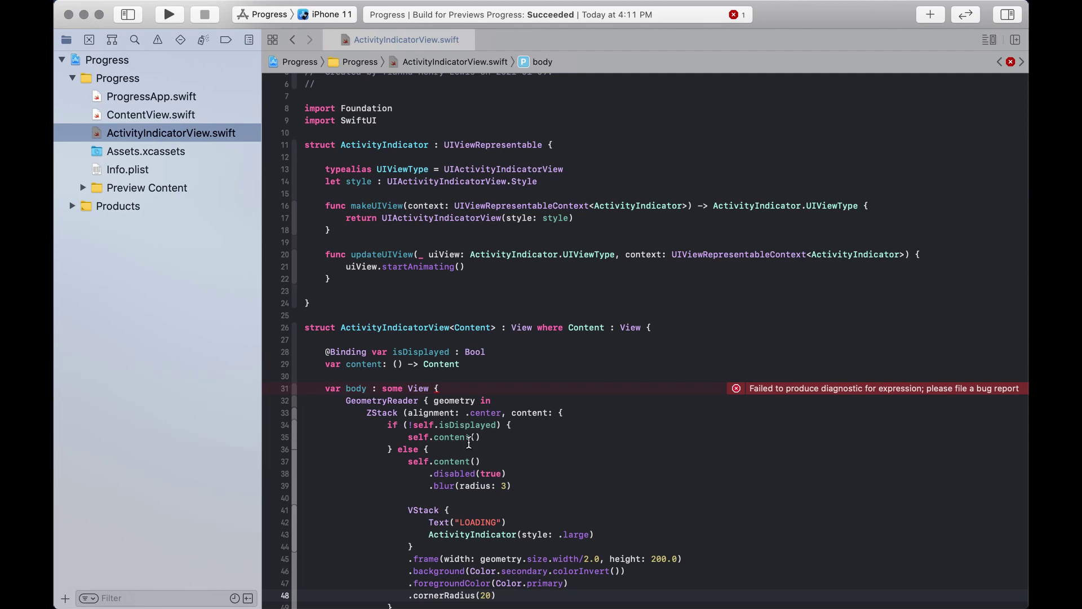
scroll(612, 457, down, 3)
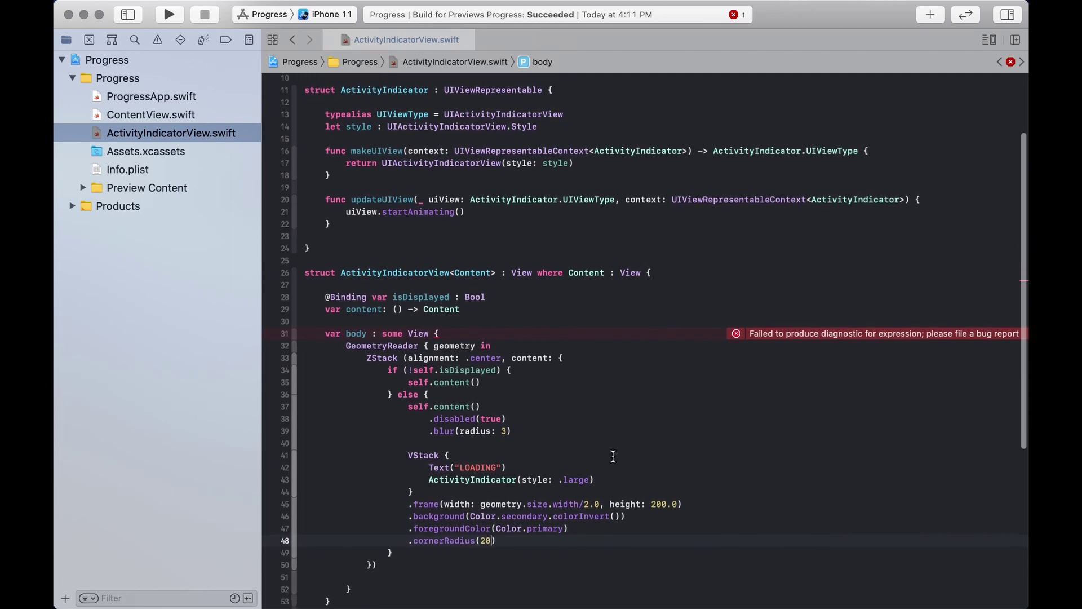
scroll(613, 457, down, 1)
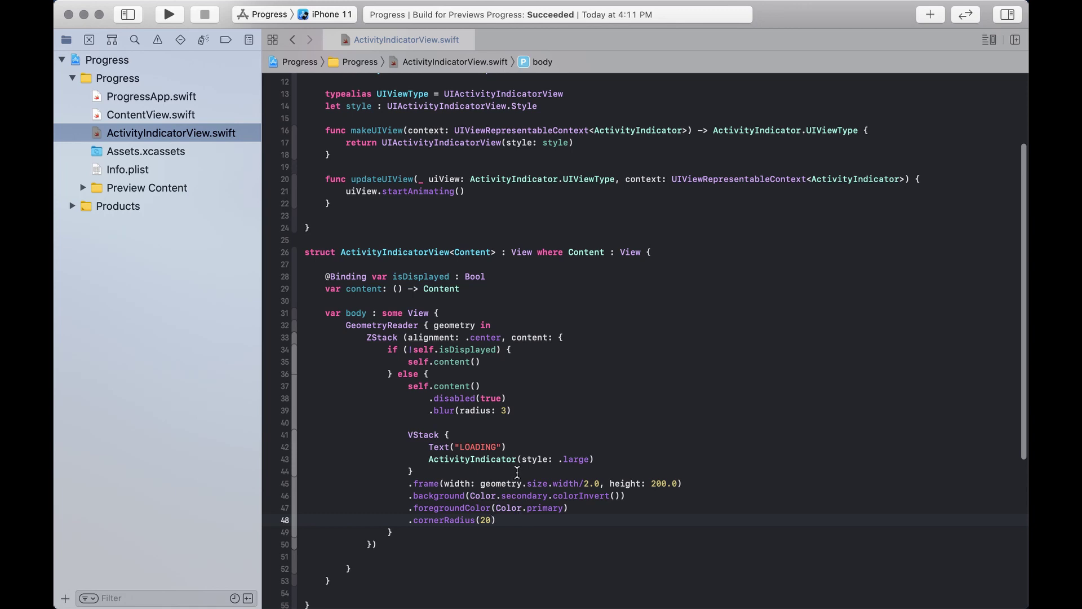
scroll(550, 482, down, 3)
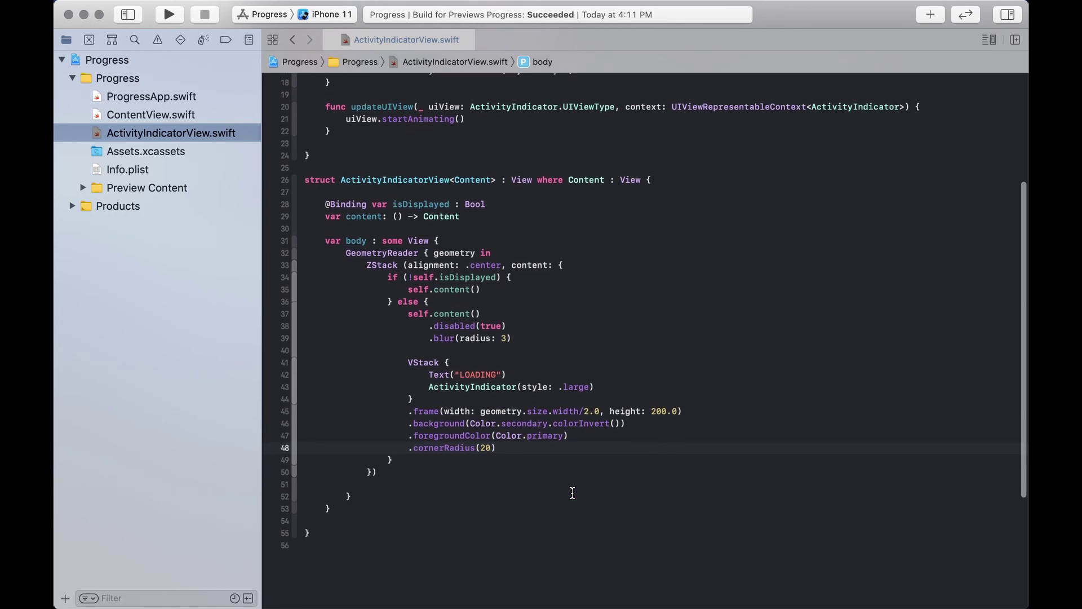
scroll(571, 494, down, 3)
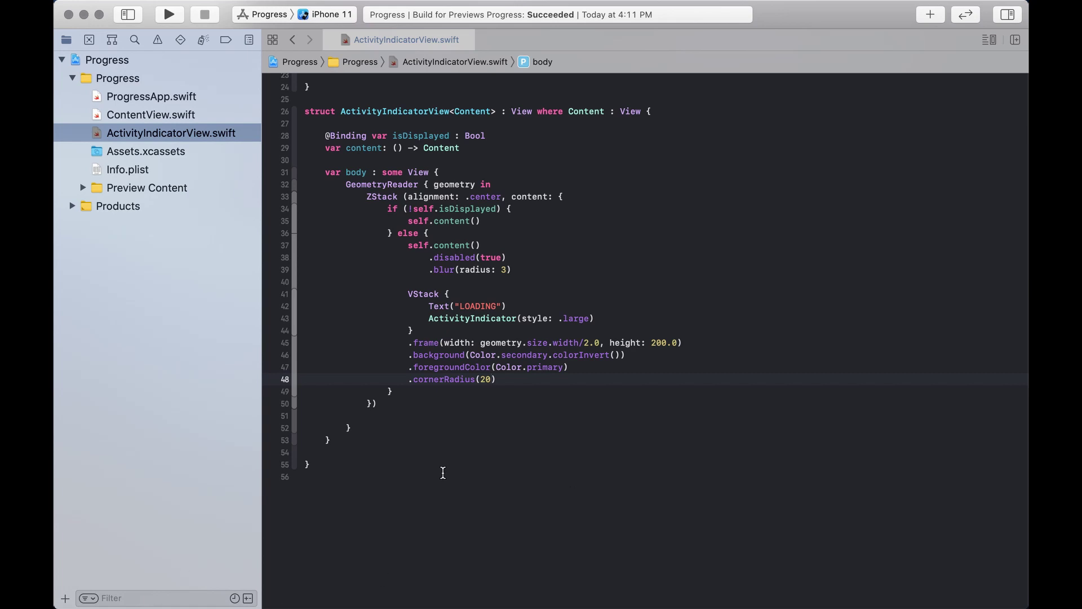
scroll(502, 391, up, 5)
scroll(502, 391, up, 5)
scroll(502, 390, up, 2)
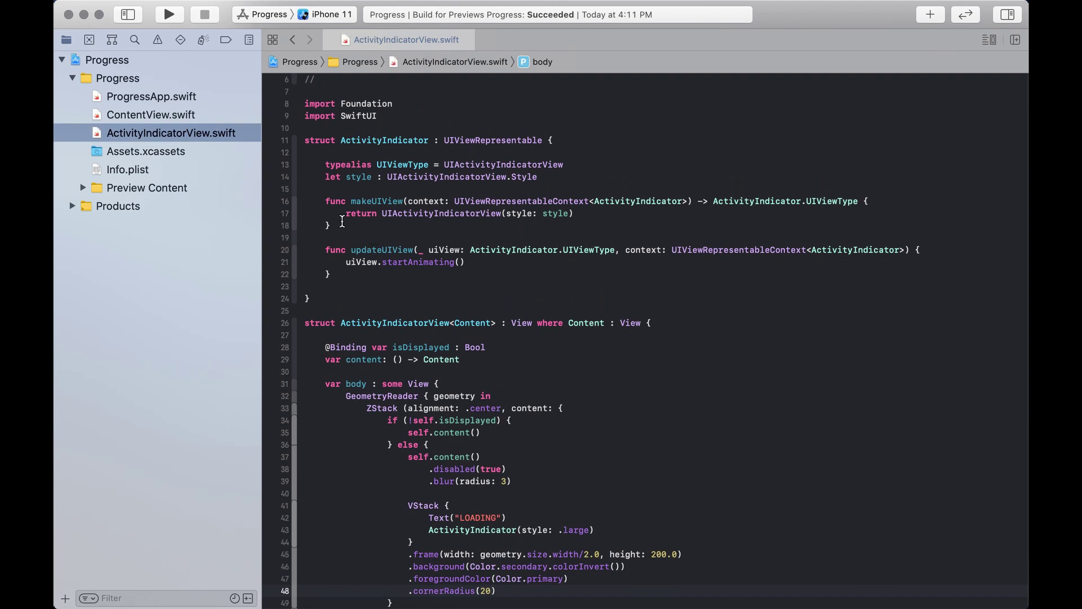
Step: Switch to ContentView.swift and resume its preview showing "Hello, world!"
click(166, 117)
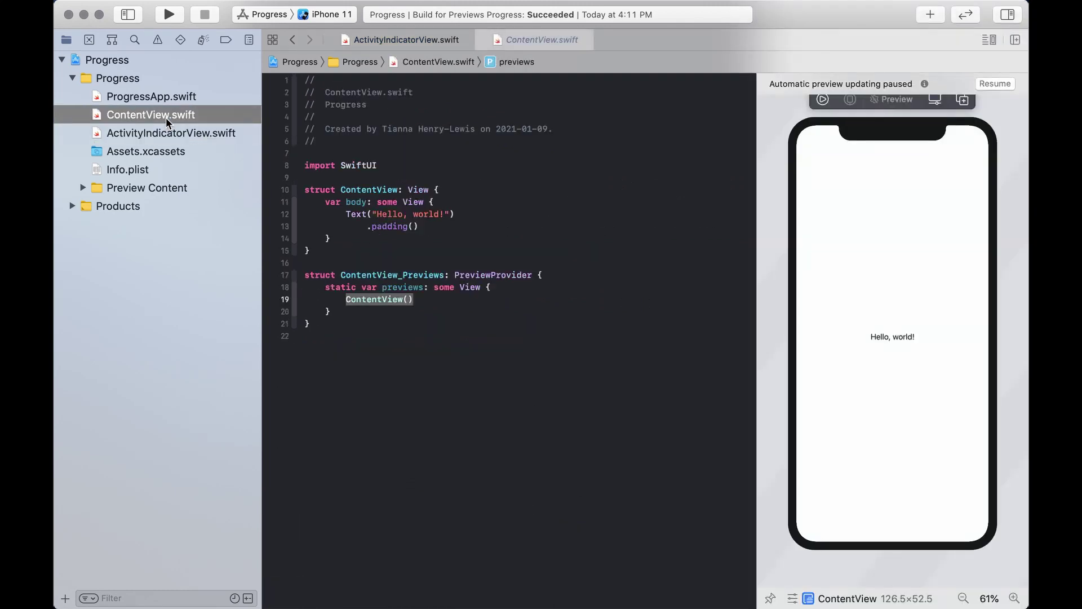
click(995, 84)
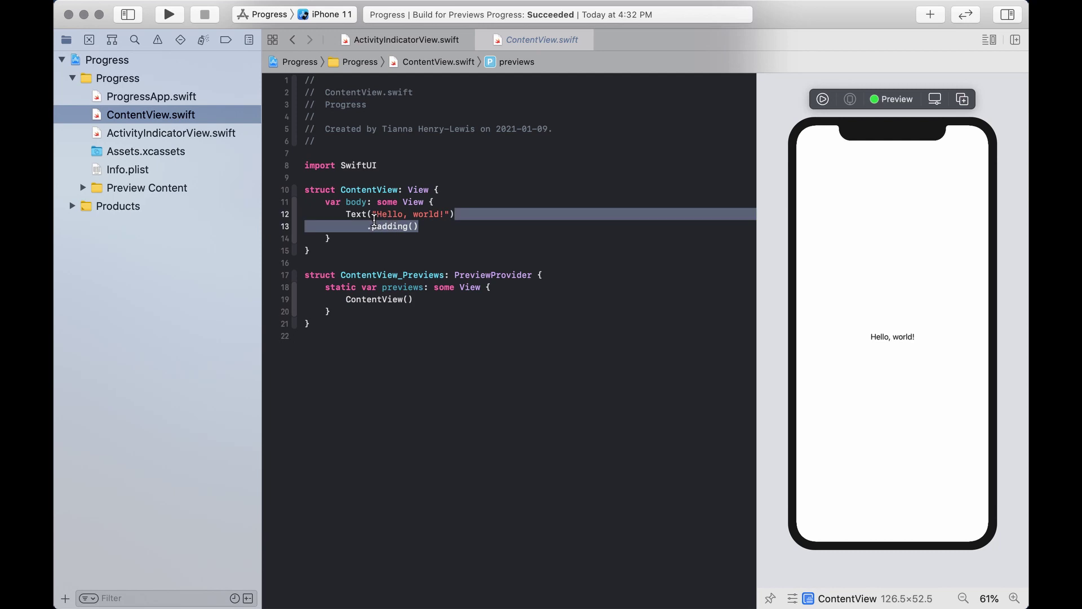
Step: Replace the Text("Hello, world!").padding() lines with an empty VStack { } block
drag(421, 226, 346, 213)
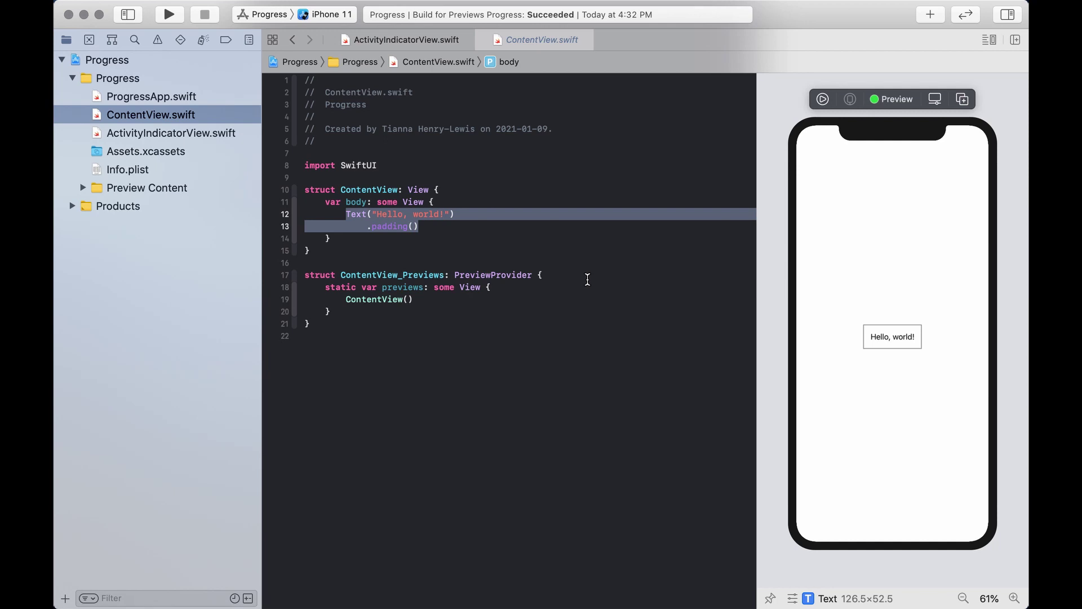
key(BackSpace)
text(VStack {)
key(Return)
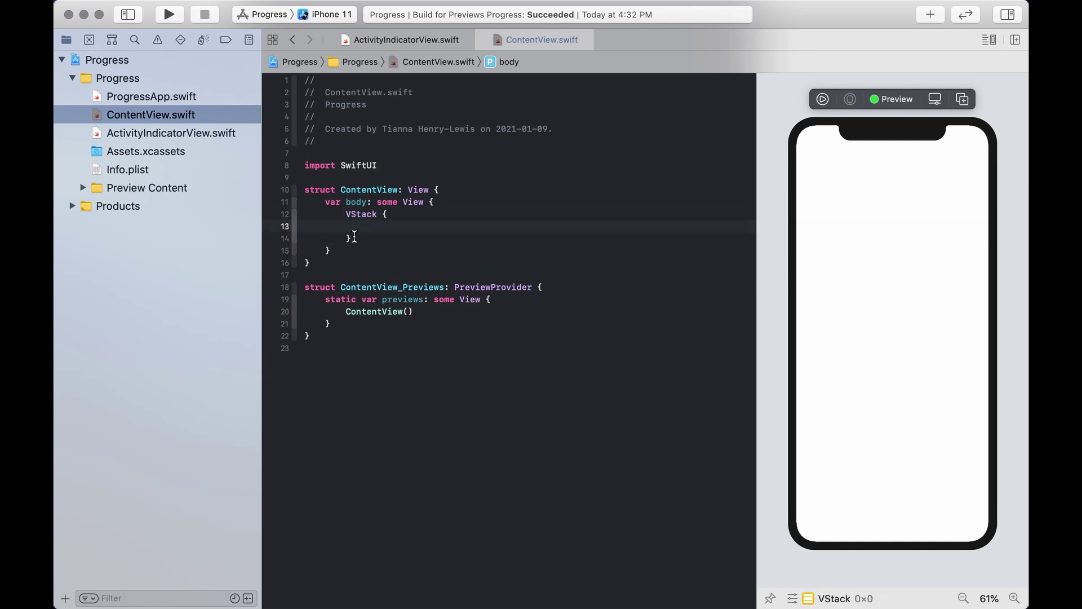
drag(355, 238, 346, 213)
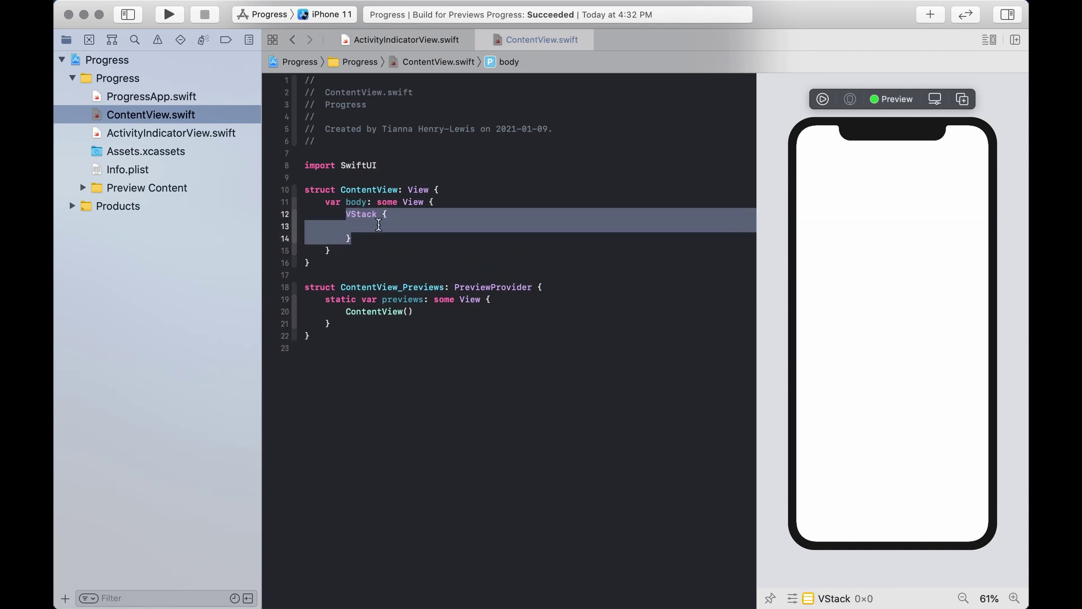
click(379, 225)
text(Butt)
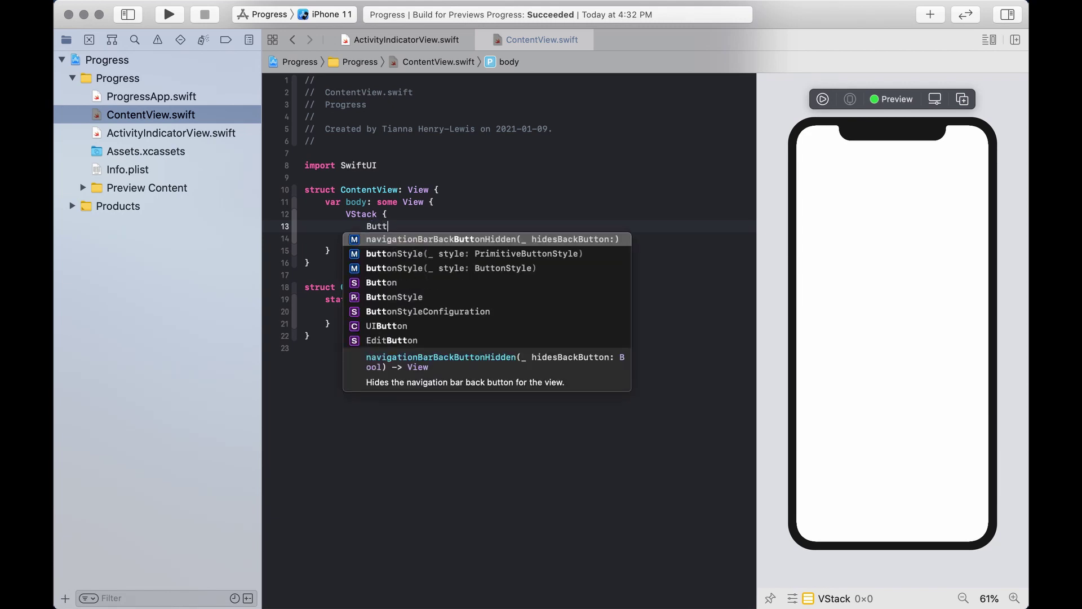
text(on)
Step: Insert Button(action: {}, label:) with an empty action and .frame(width: 200, height: 50)
key(Escape)
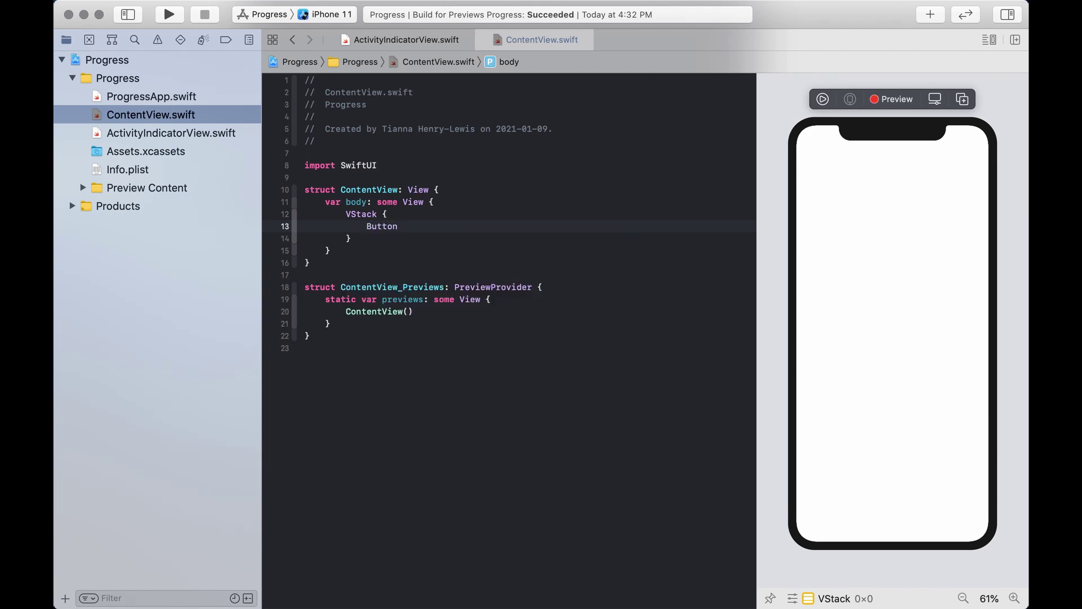
text(()
key(Down)
key(Down)
key(Down)
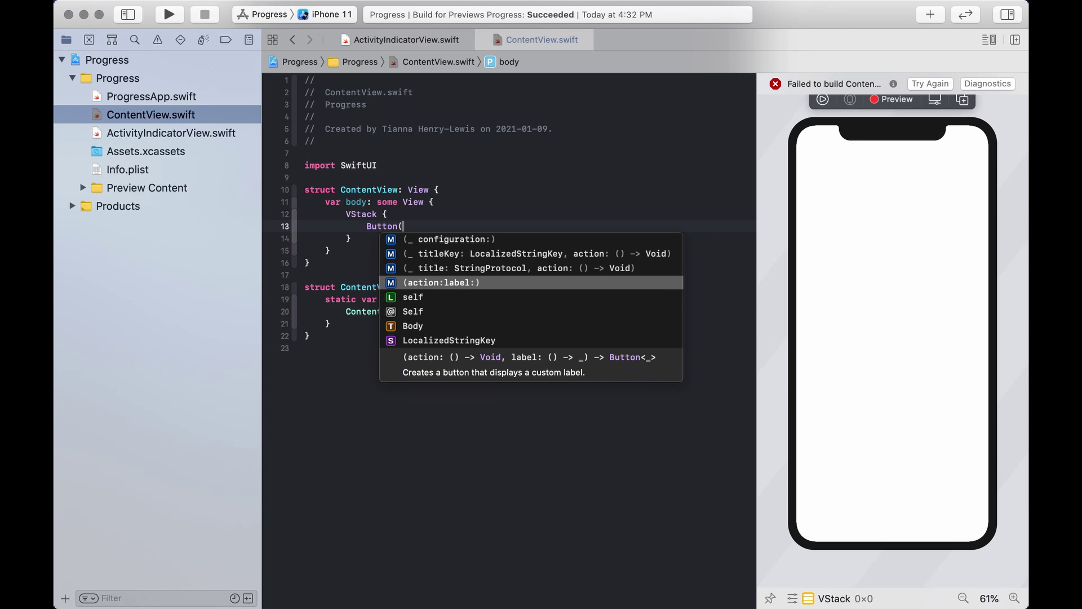
key(Return)
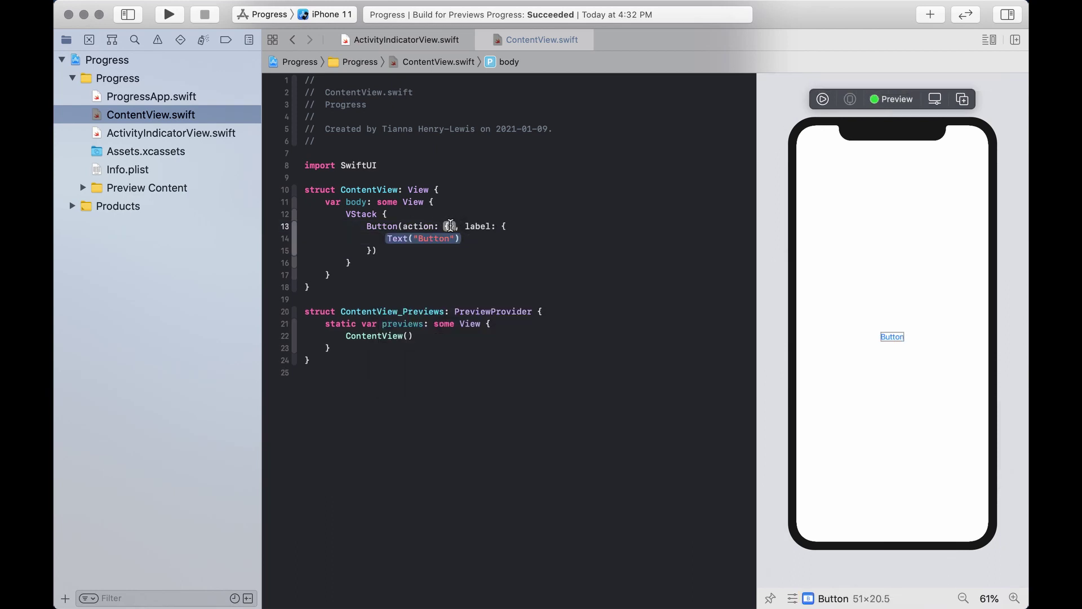
text({})
click(450, 225)
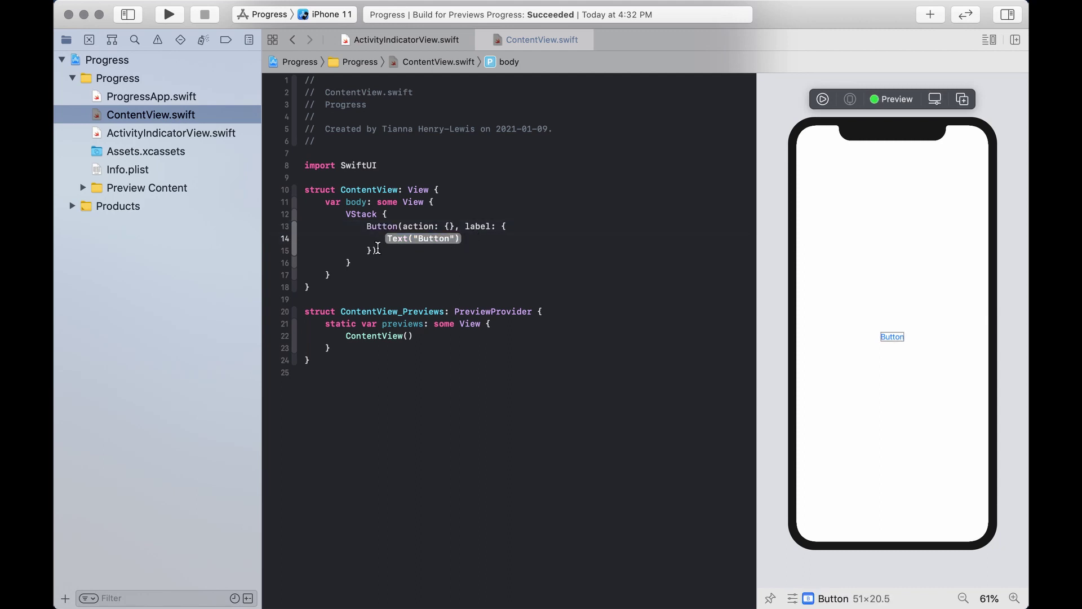
click(378, 250)
key(Return)
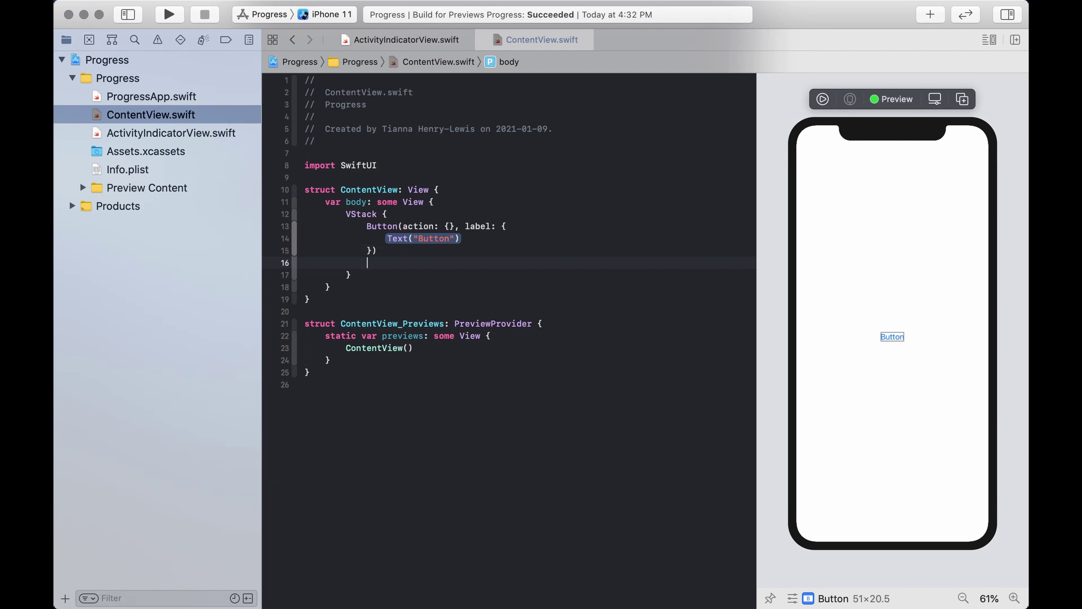
text(.FR)
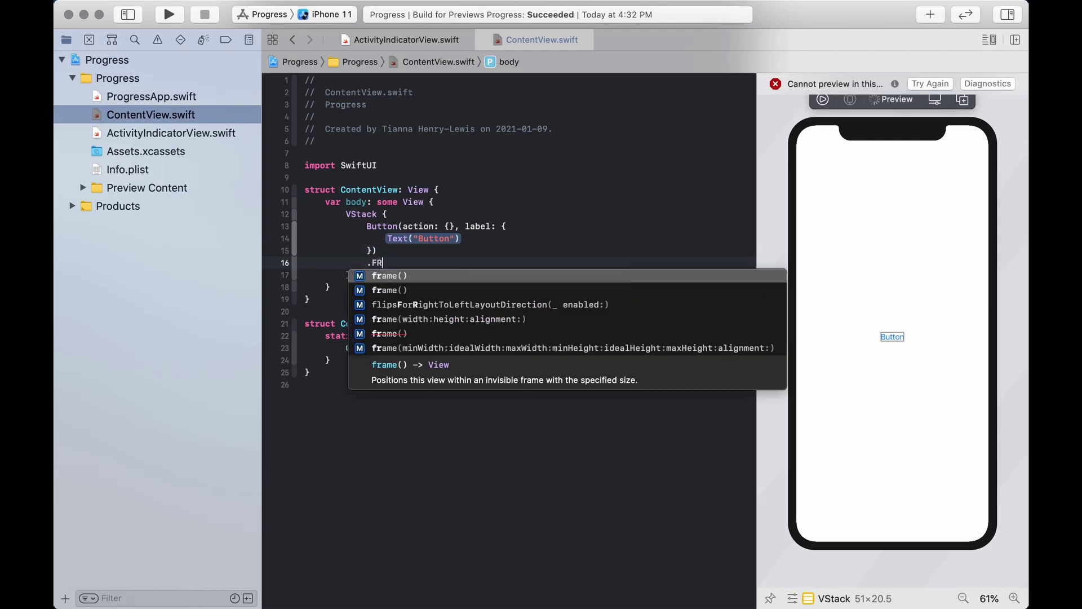
text(AME)
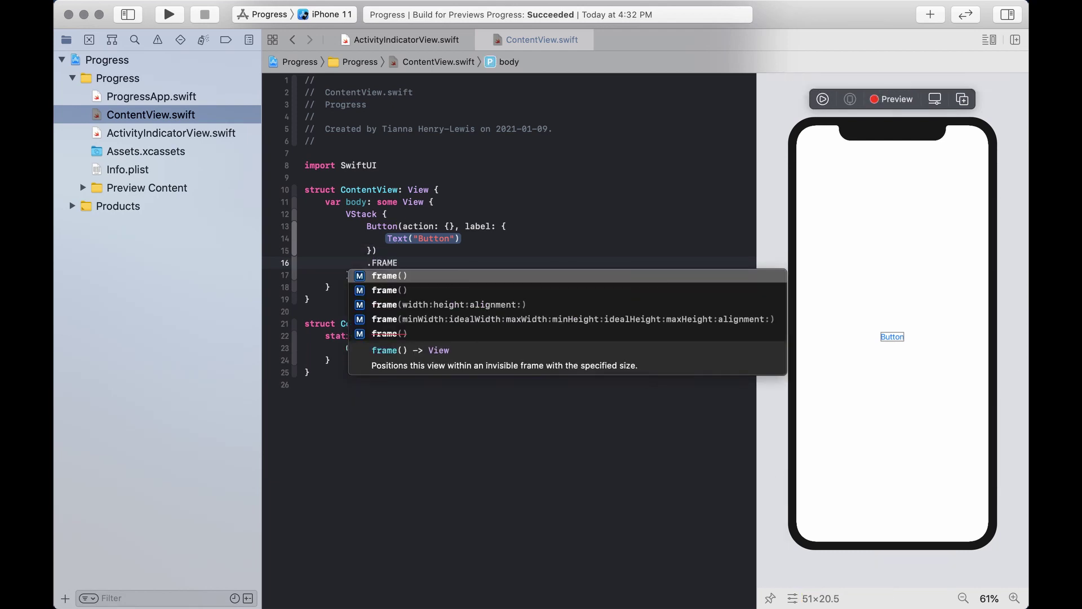
key(Return)
text(W)
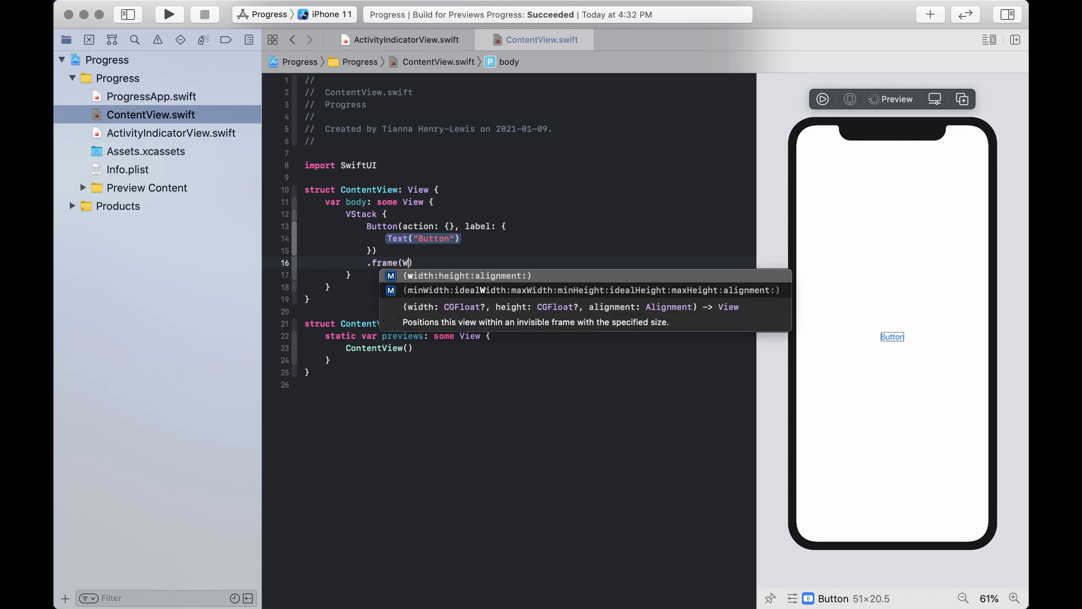
text(ID)
key(BackSpace)
key(BackSpace)
key(BackSpace)
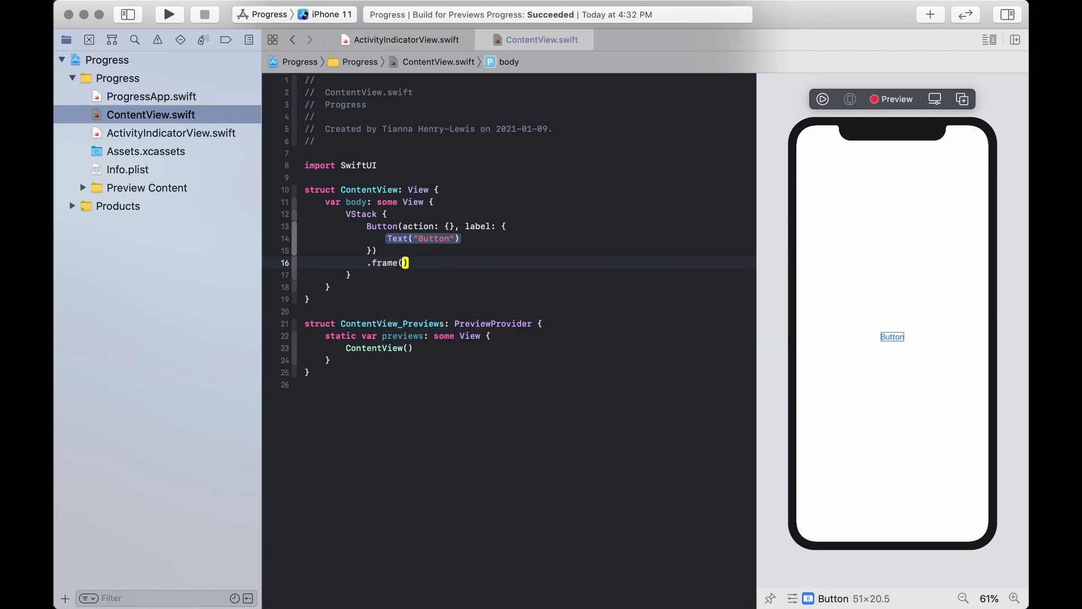
text(width)
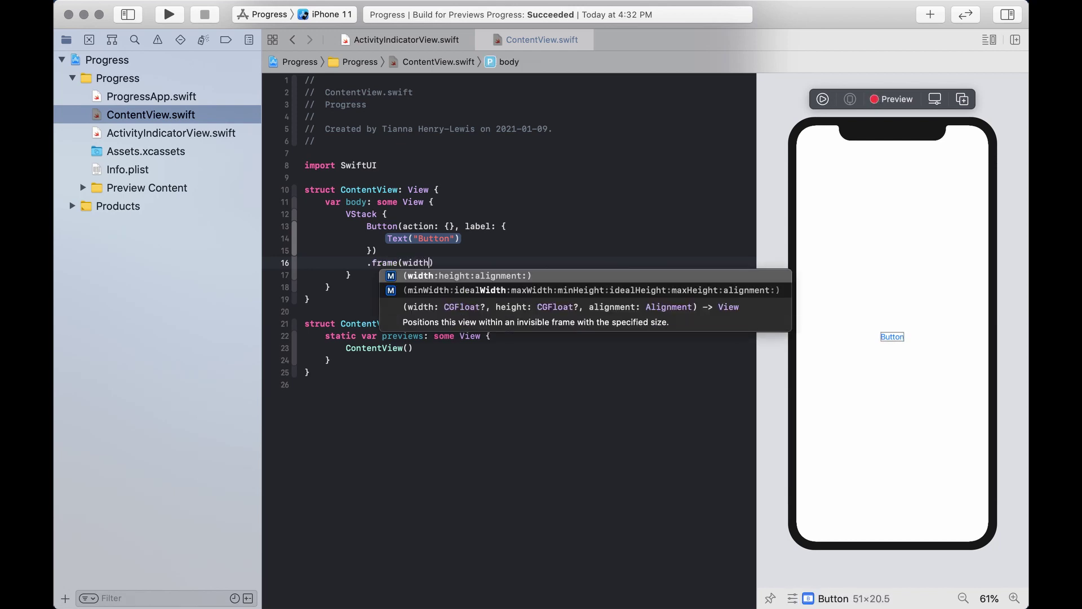
text(: 2)
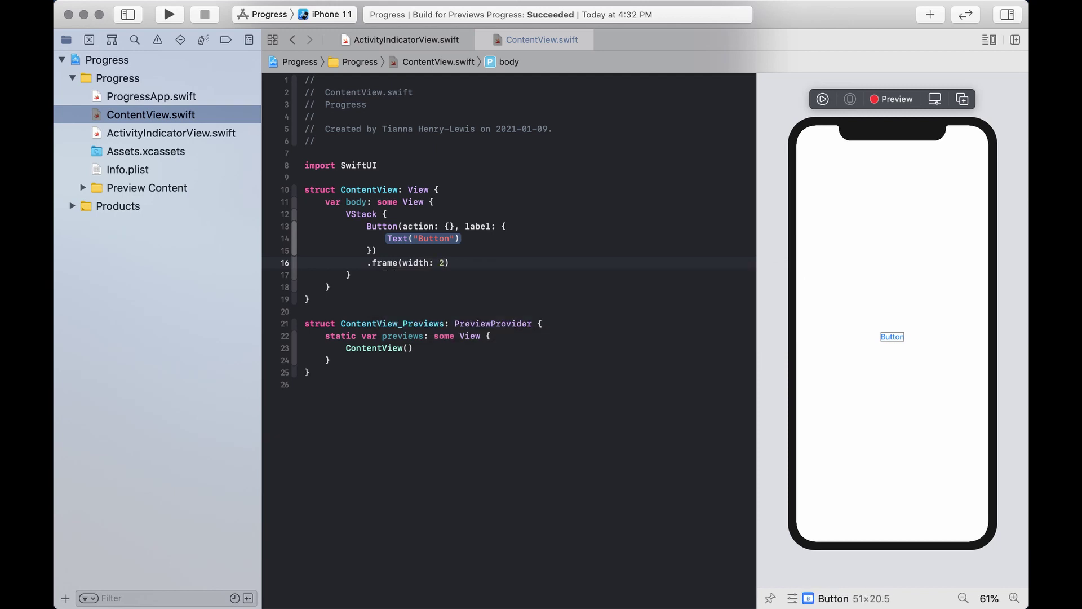
text(00, )
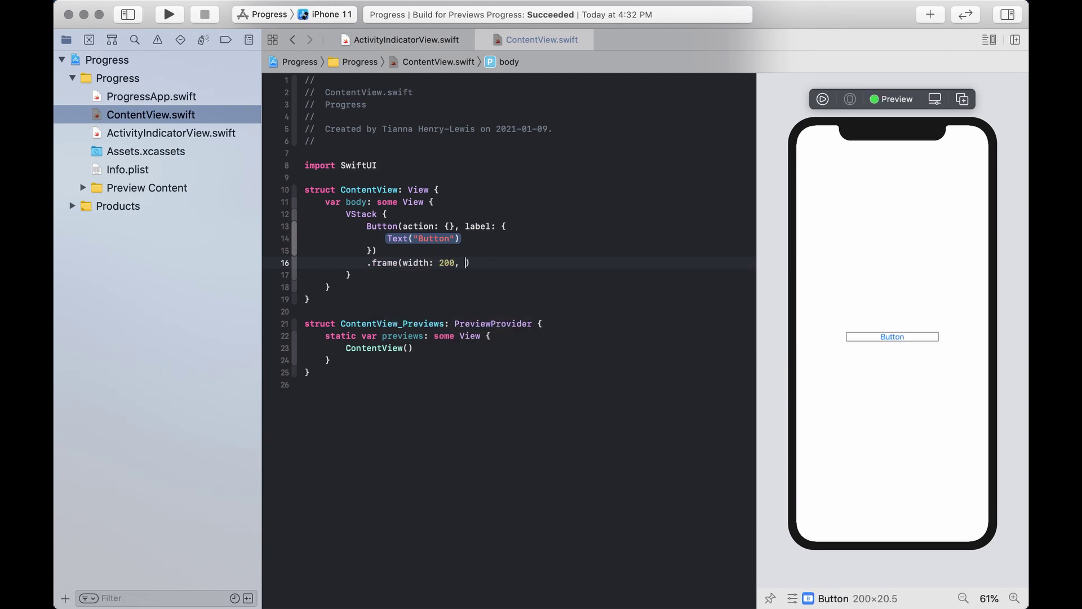
text(height:)
text( 50)
click(552, 262)
Step: Give the button white text with .foregroundColor(.white) and a Color.blue background
key(Return)
text(.)
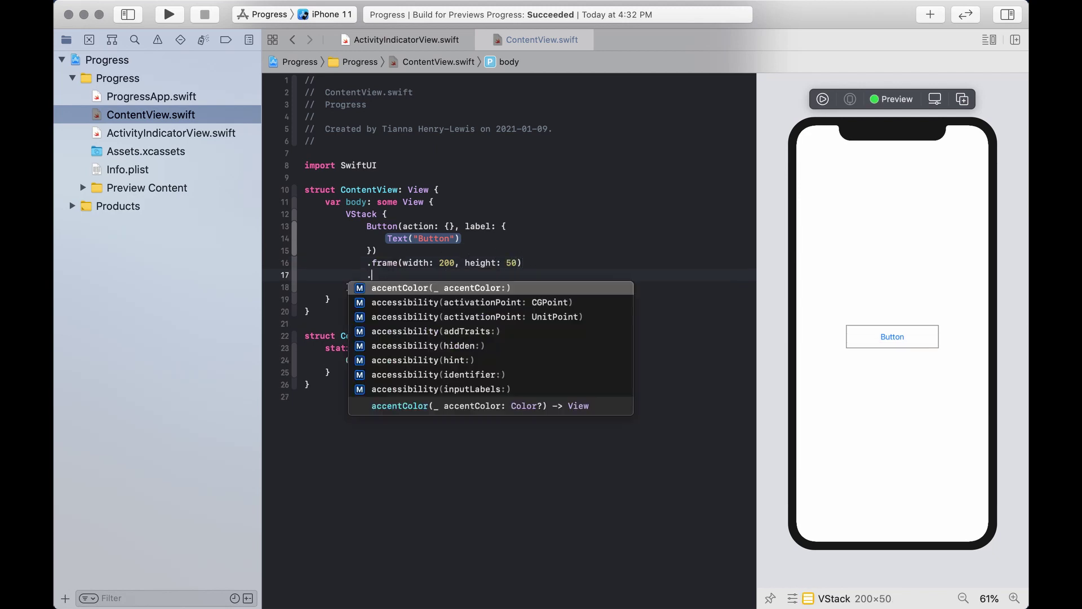
text(foreg)
key(Return)
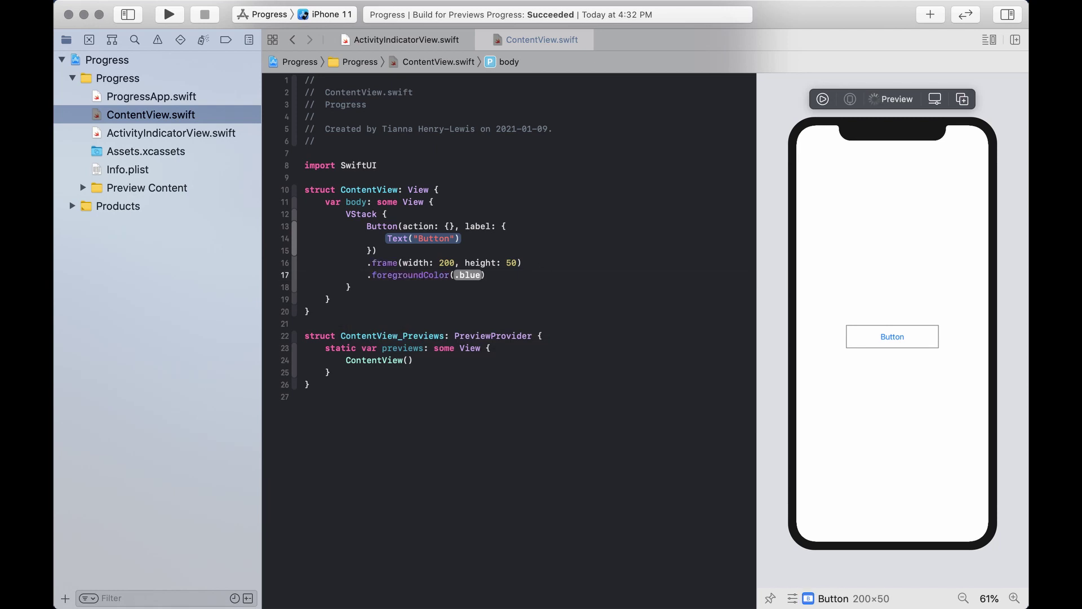
text(.whit)
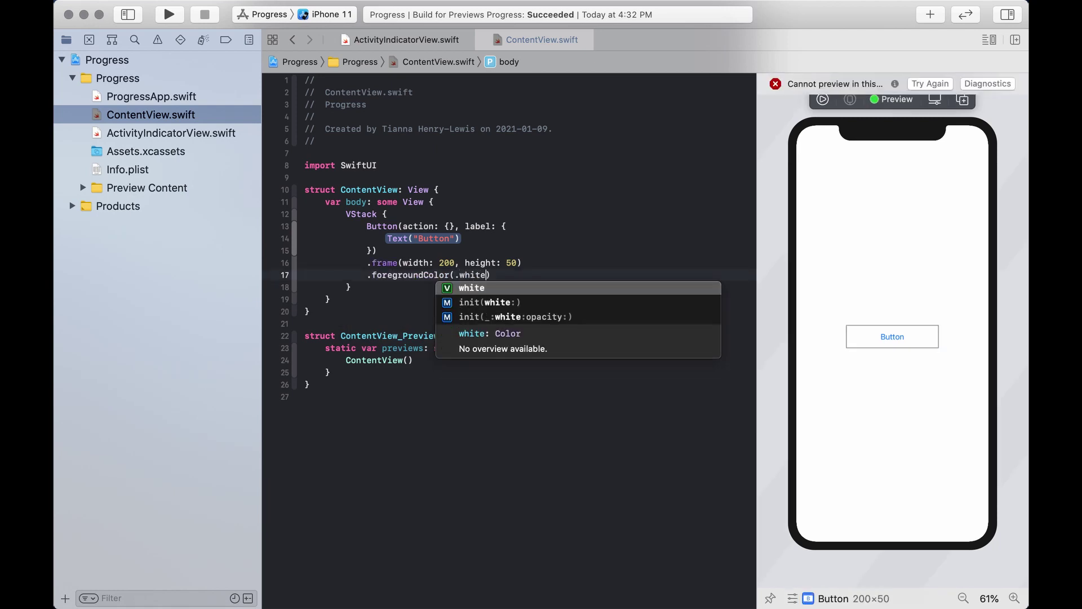
key(Return)
key(Return)
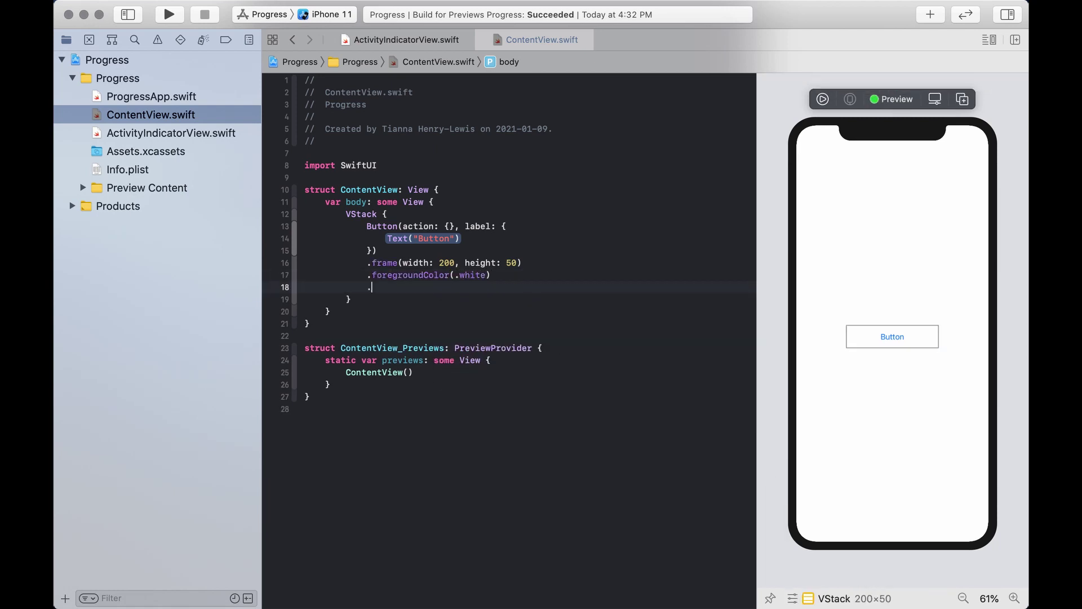
text(.back)
key(Return)
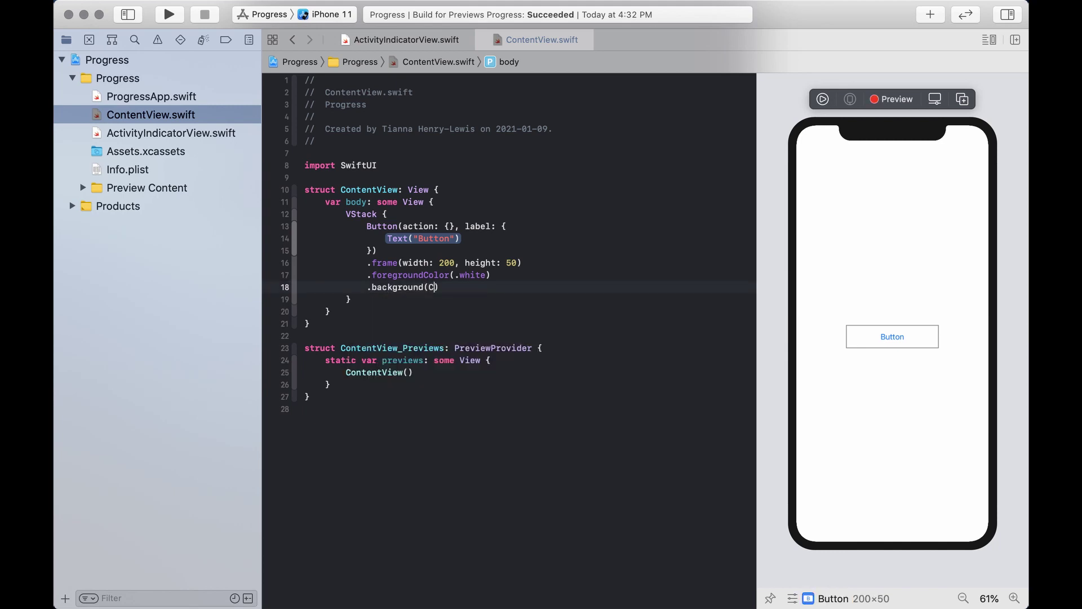
text(Color.)
text(blue)
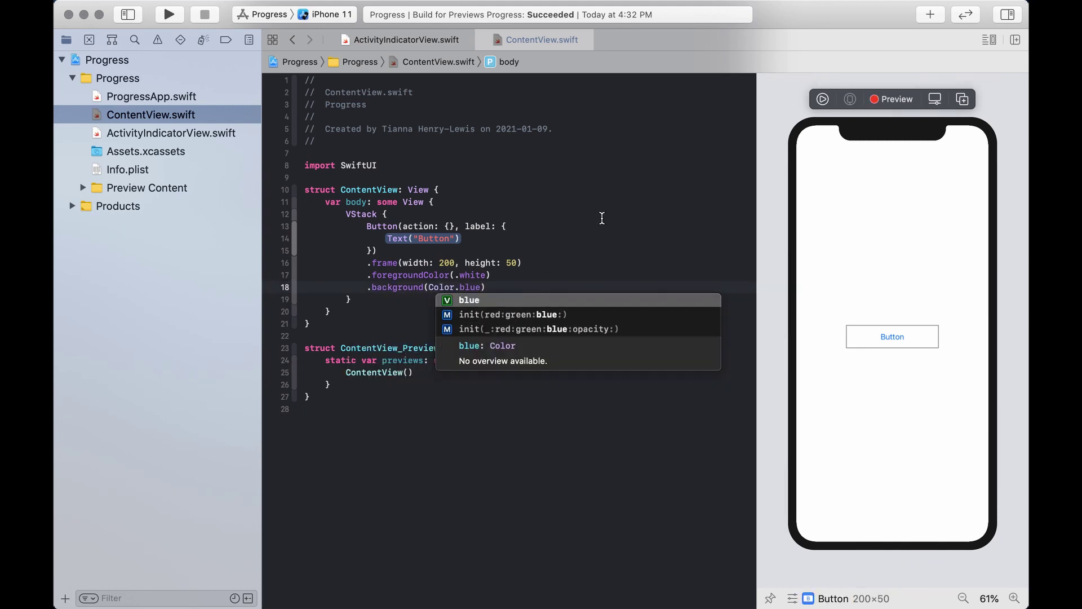
key(Return)
click(602, 218)
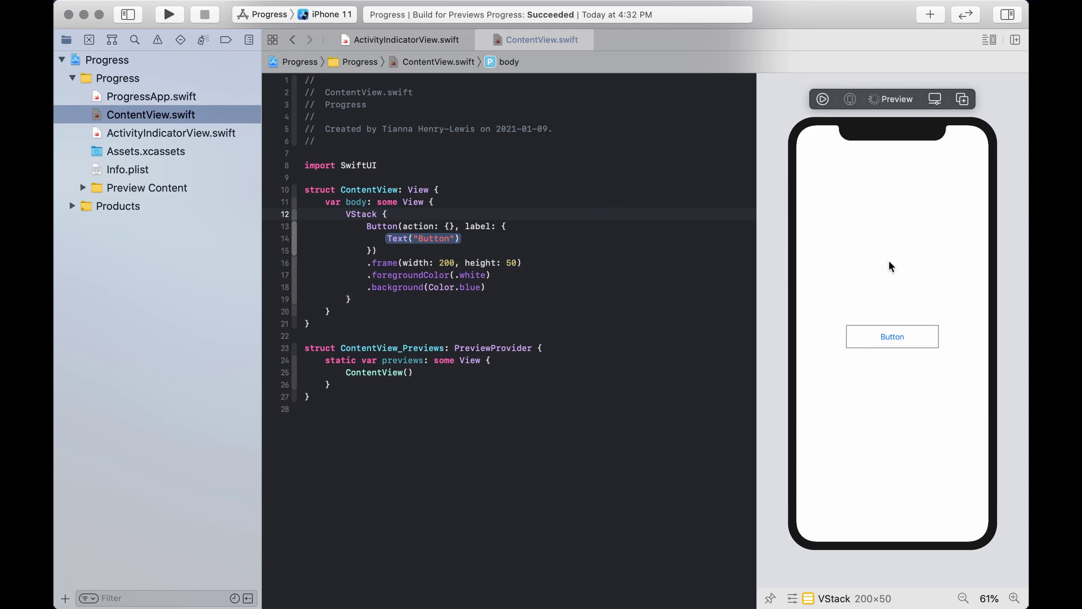
Step: Round the button's corners with .cornerRadius(15)
click(506, 288)
key(Return)
text(.c)
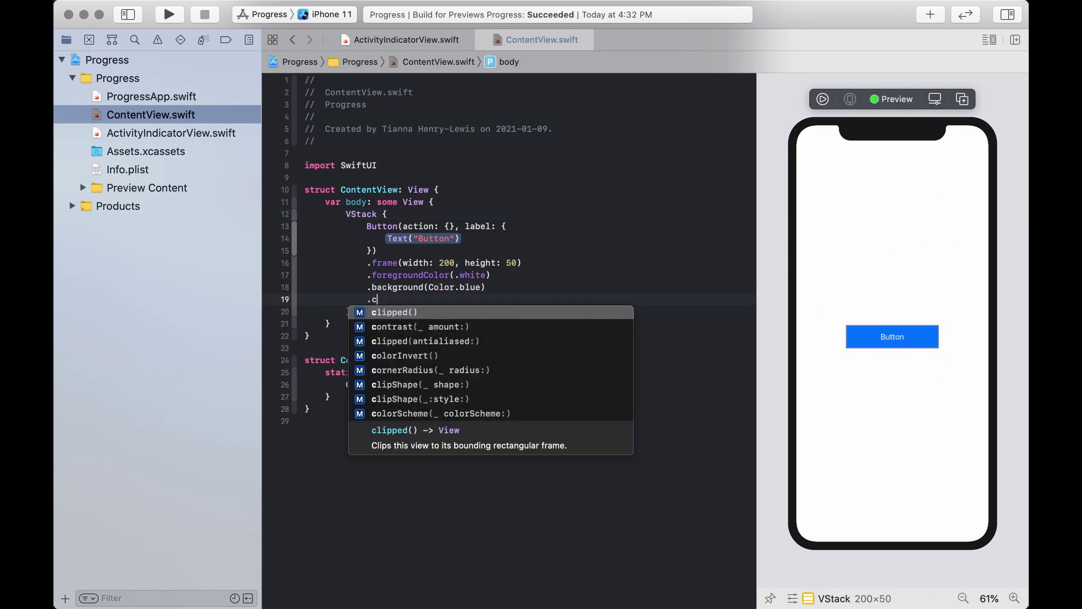
text(or)
key(Return)
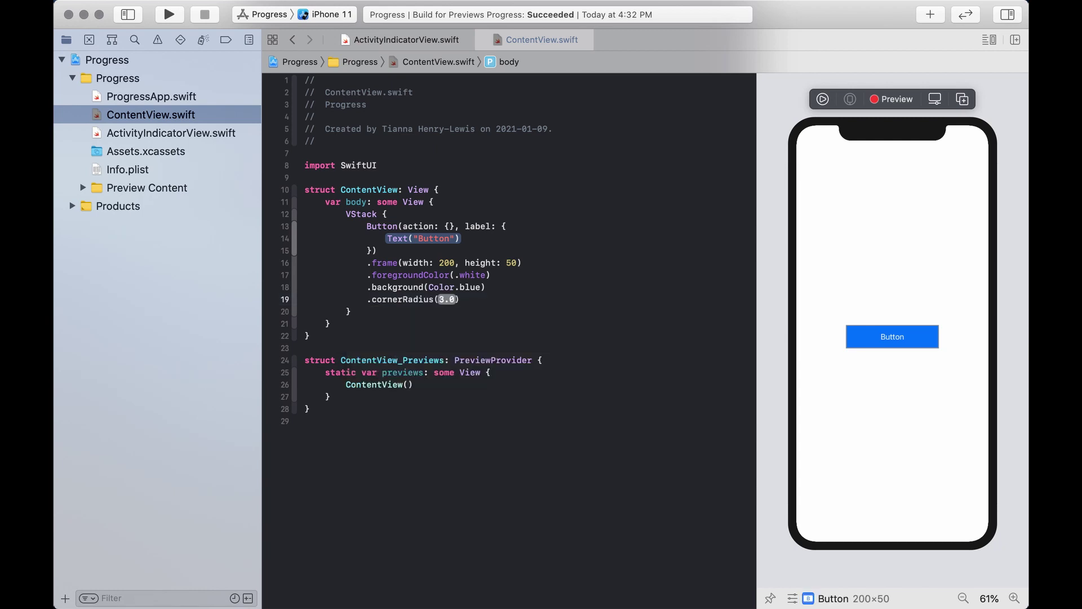
text(5)
key(Right)
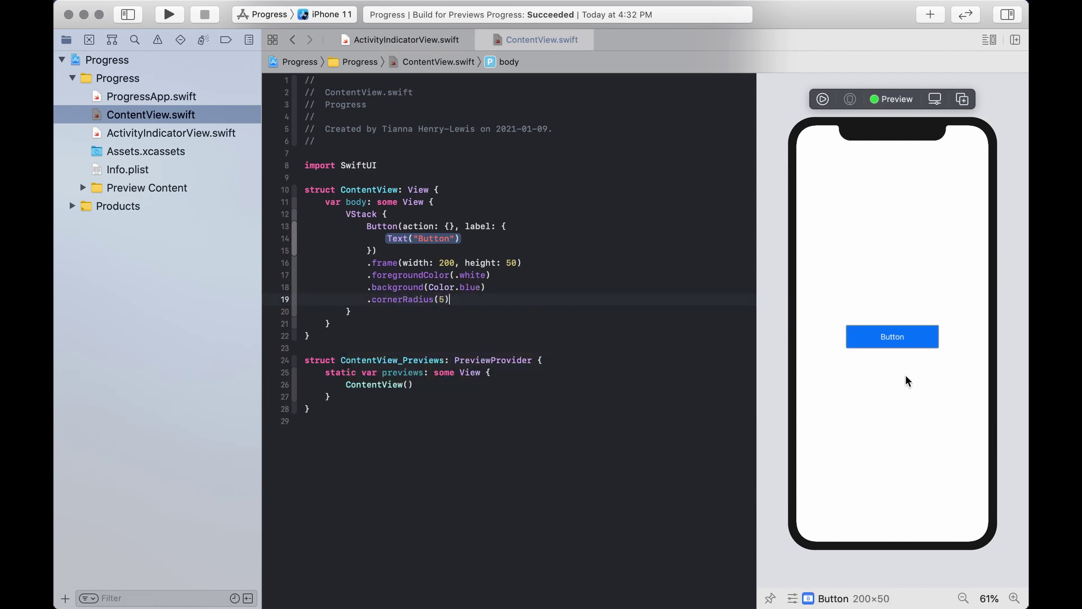
key(Left)
key(BackSpace)
text(1)
click(539, 339)
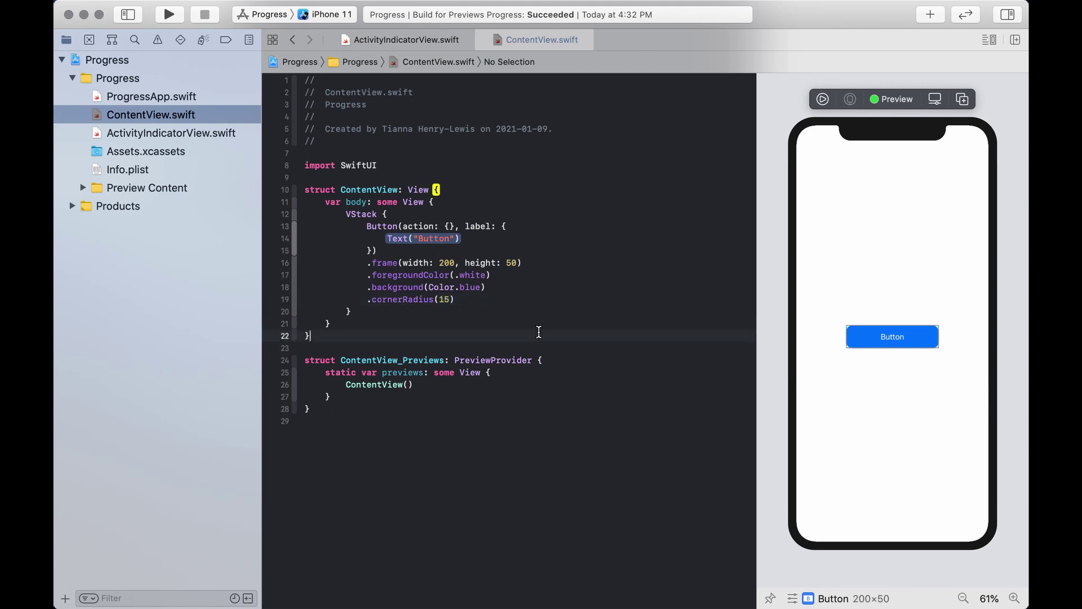
Step: Check the rounded blue button in the preview and review the VStack code
click(902, 340)
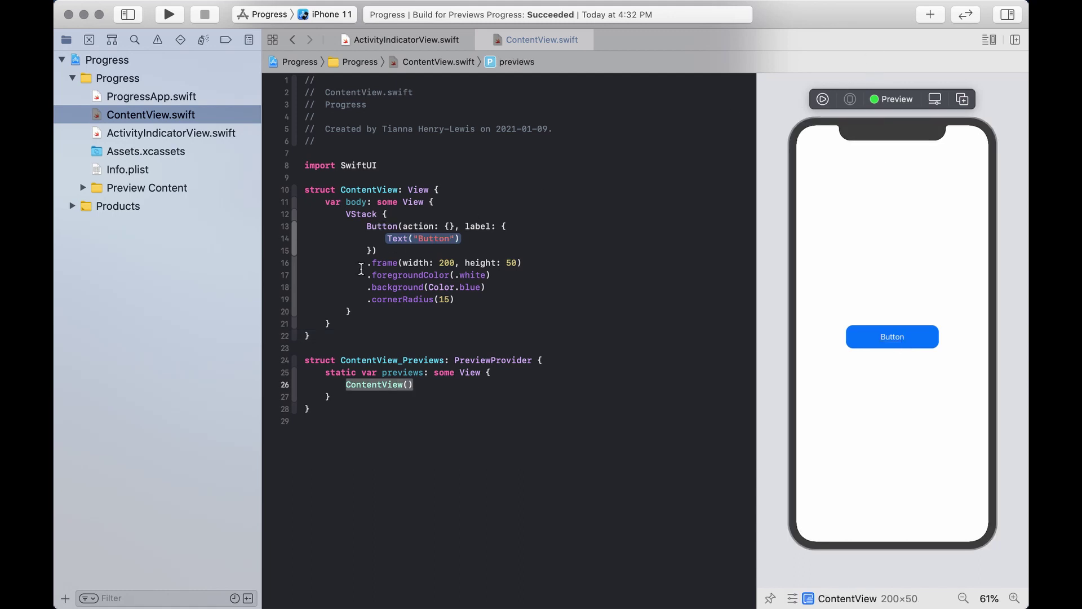
double_click(347, 314)
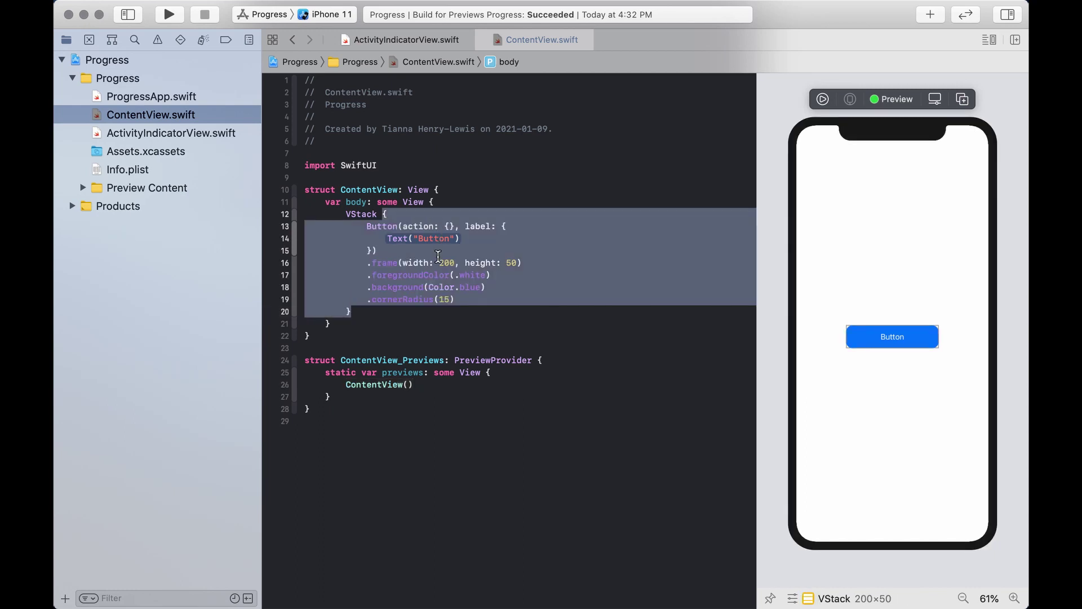
click(432, 330)
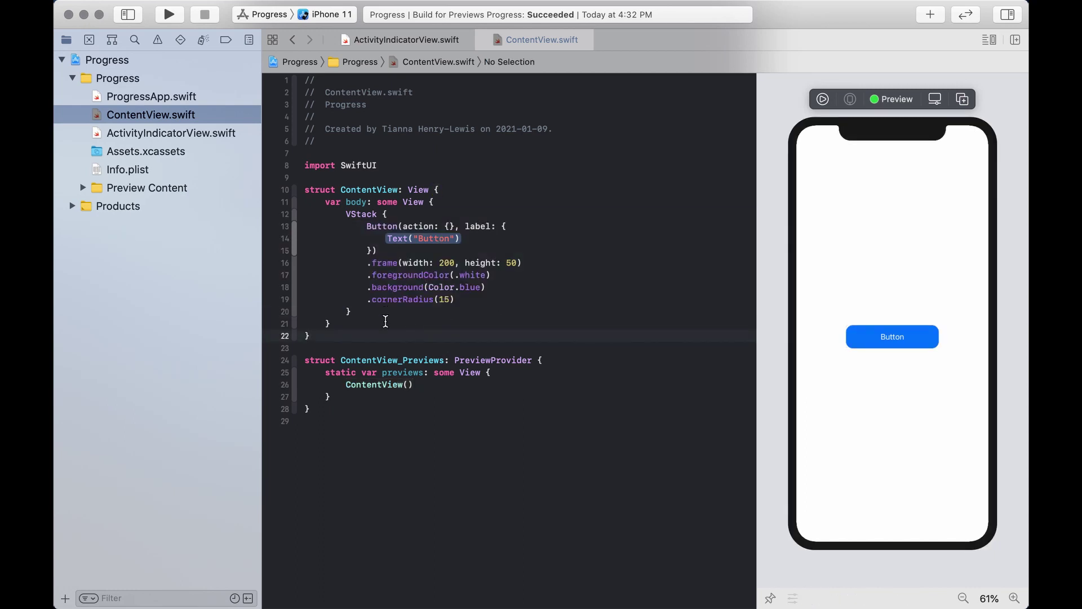
click(348, 322)
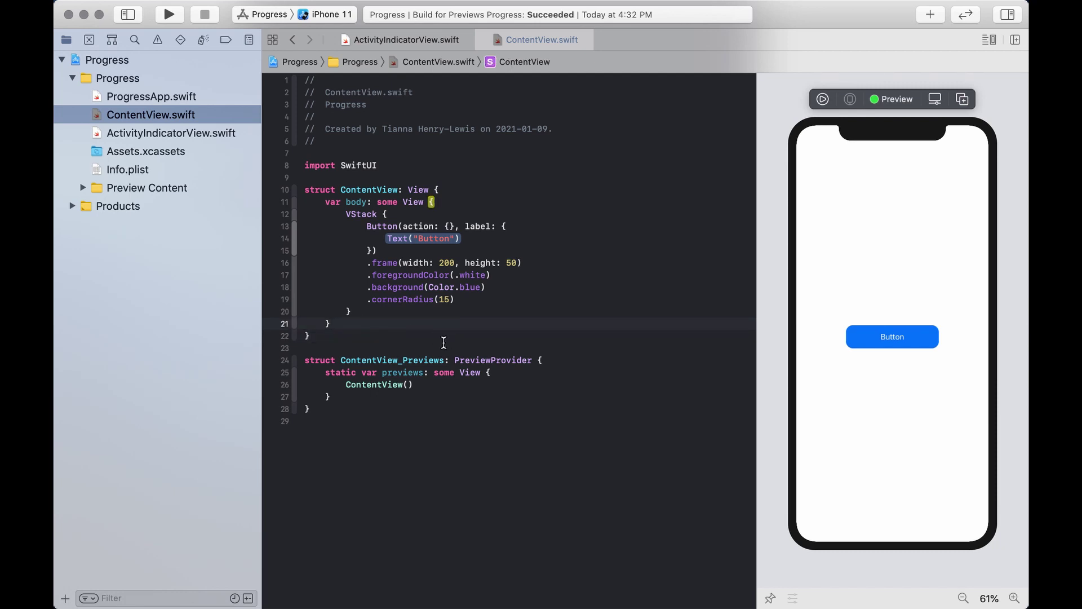
Step: Add an empty func toggleLoading() { } block below the body
key(Return)
key(Return)
text(fu)
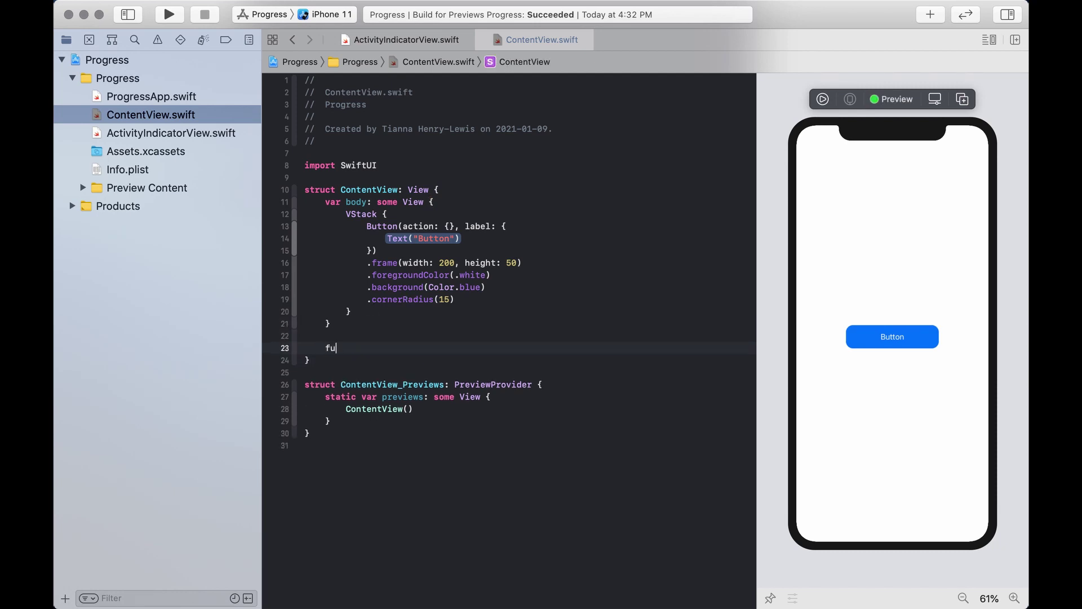
text(nc toggle)
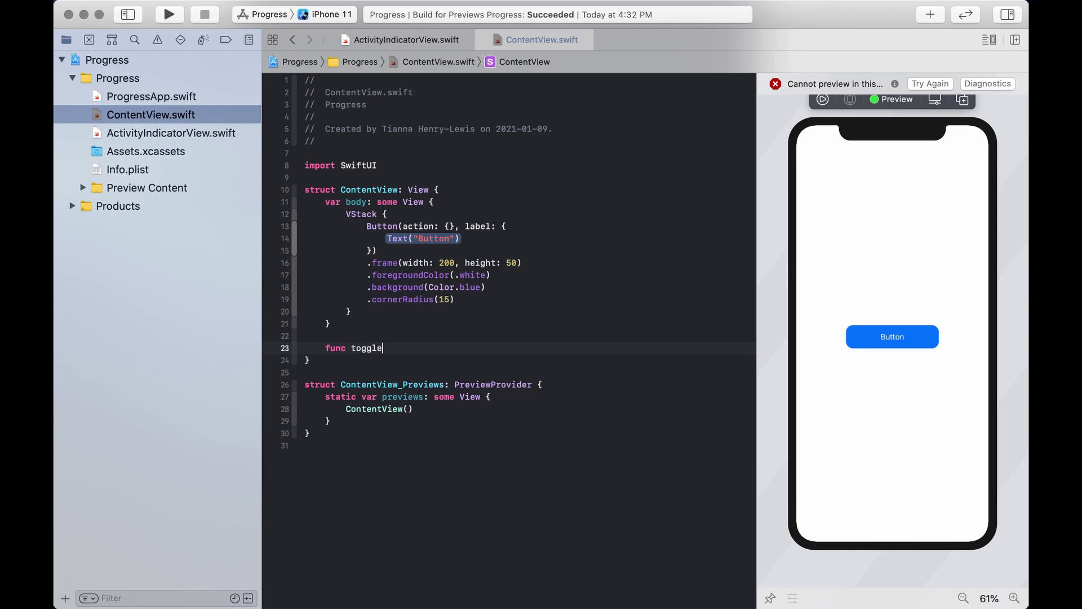
text(Loading)
text(()
key(BackSpace)
text({)
key(Return)
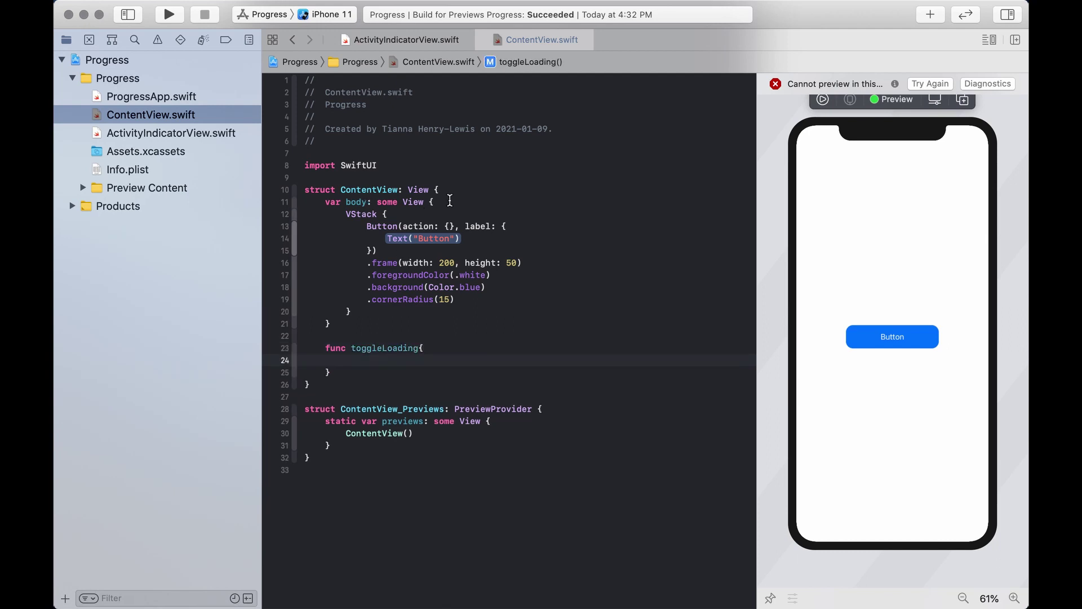
click(462, 191)
Step: Declare var loadingToggle = false at the top of ContentView
key(Return)
key(Return)
key(Return)
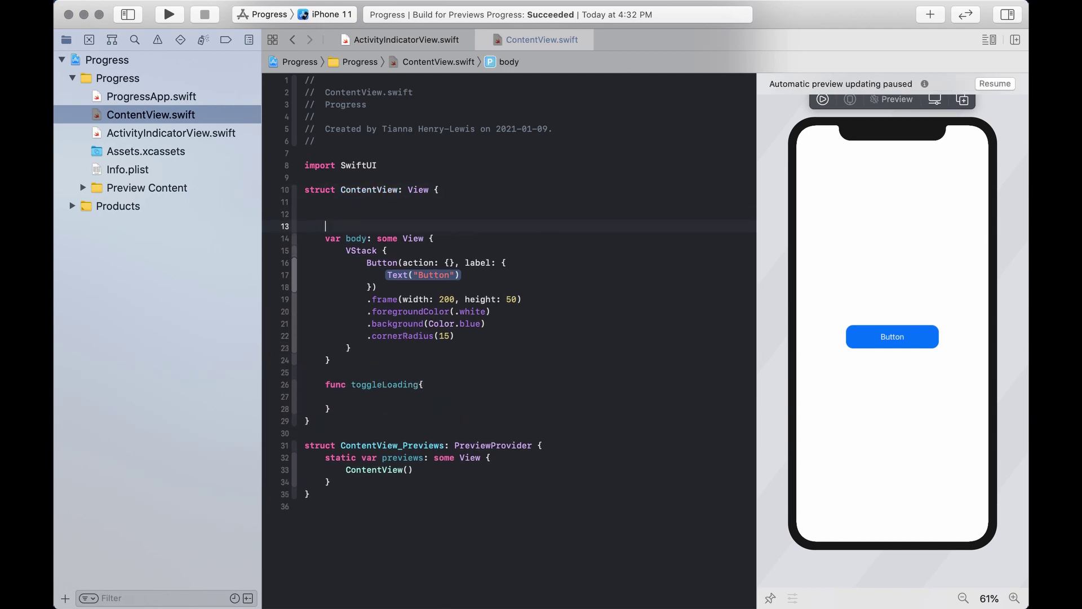
key(Up)
text(va)
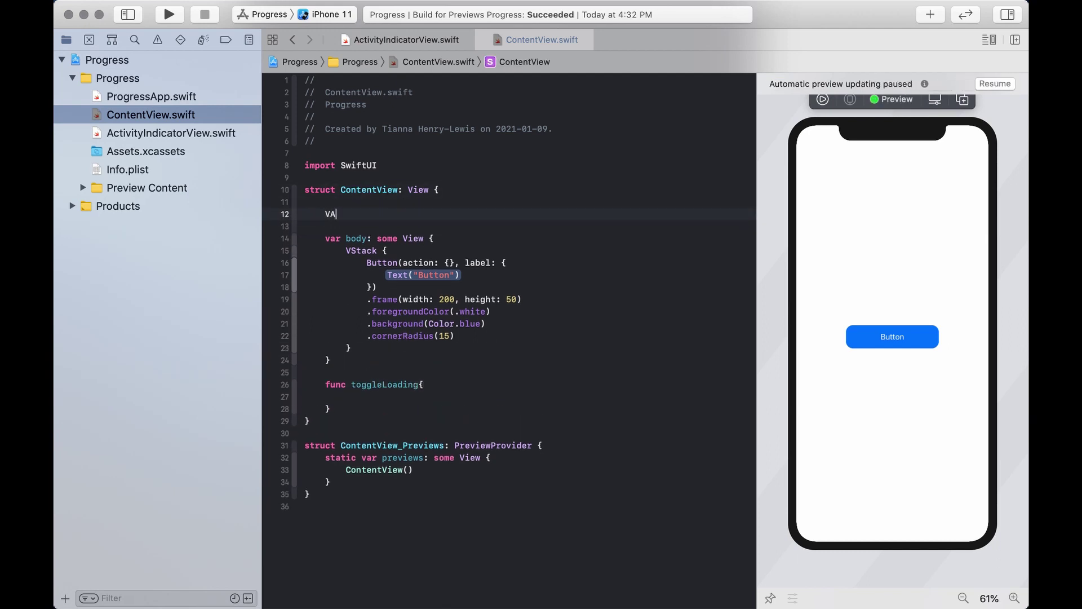
text(r)
key(BackSpace)
key(BackSpace)
text(ar )
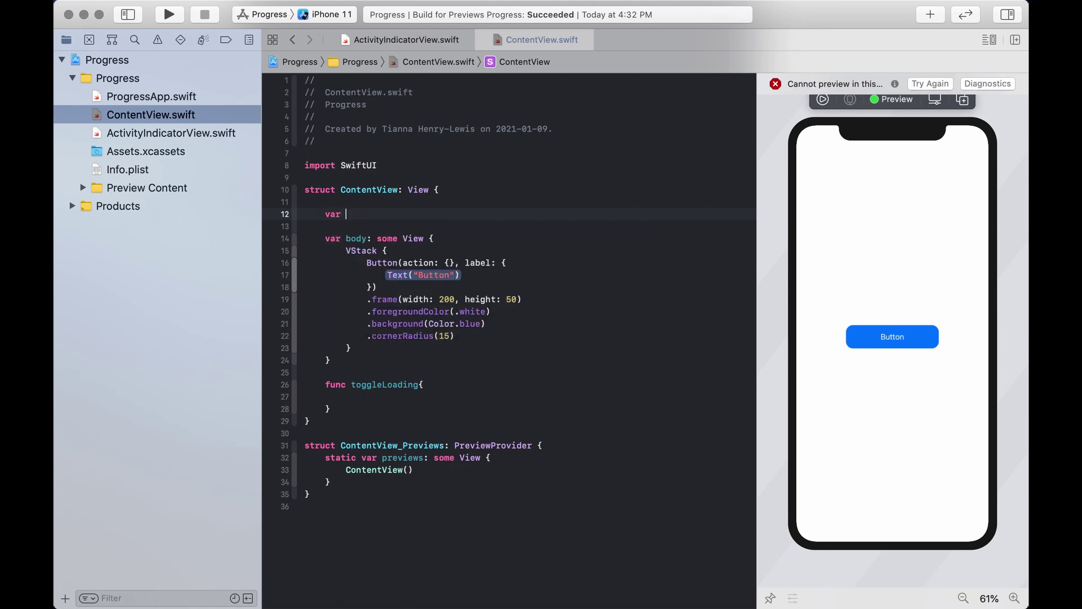
text(loadin)
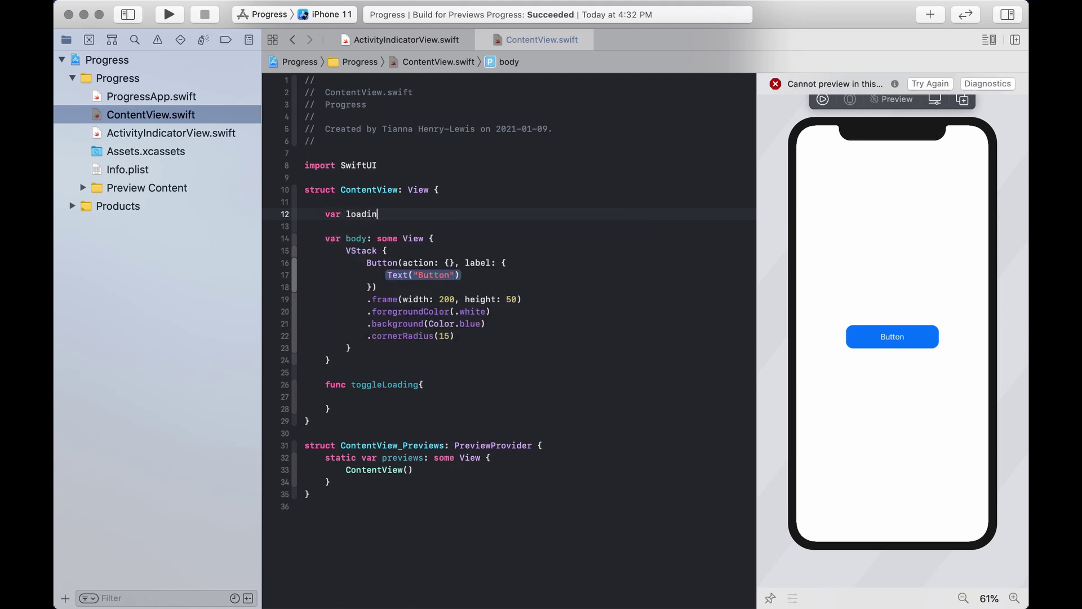
text(gToggle)
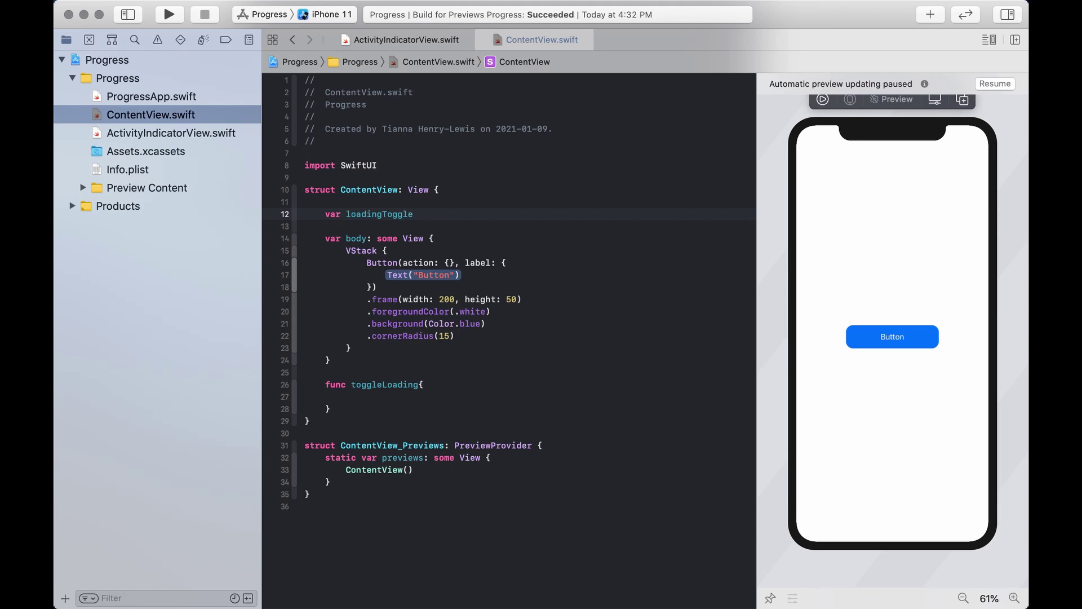
text( = )
text(FALS)
key(BackSpace)
key(BackSpace)
key(BackSpace)
key(BackSpace)
text(false)
Step: Write loadingToggle.toggle() inside the toggleLoading function
click(381, 397)
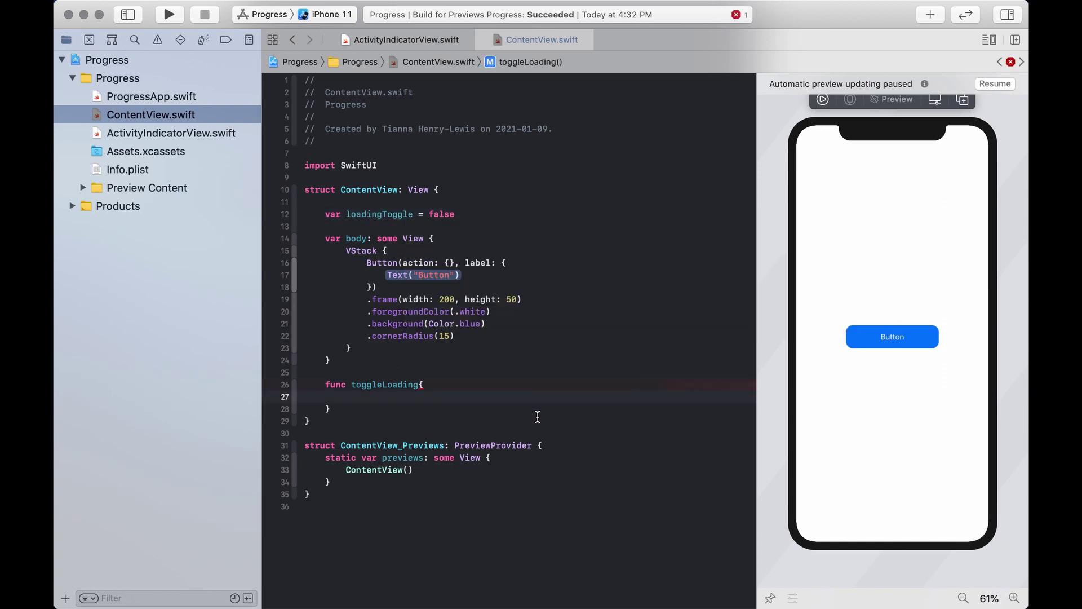
text(lo)
key(Return)
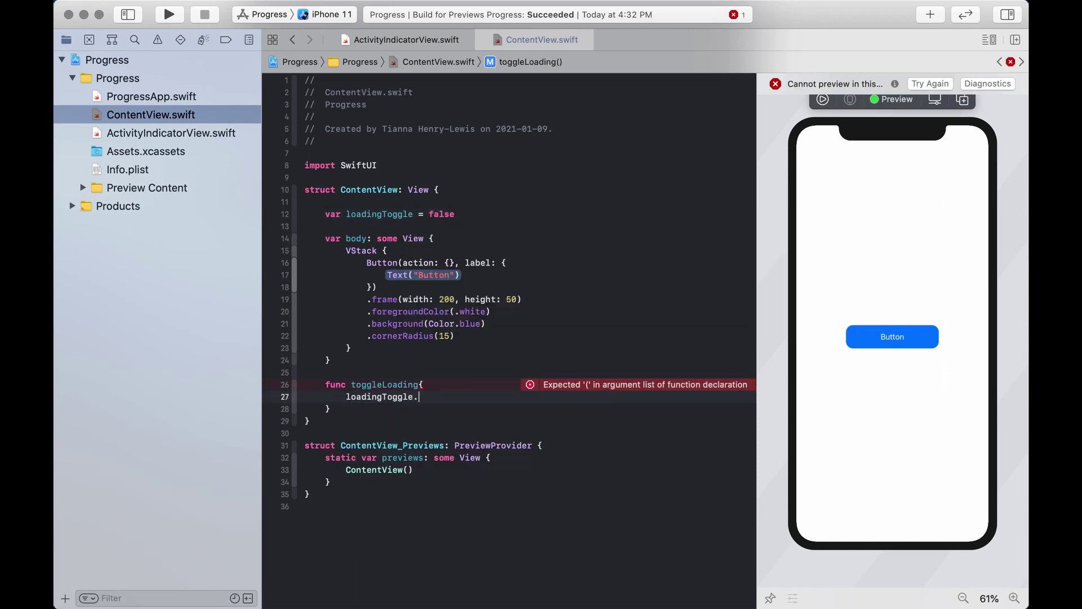
text(.to)
key(Return)
click(439, 275)
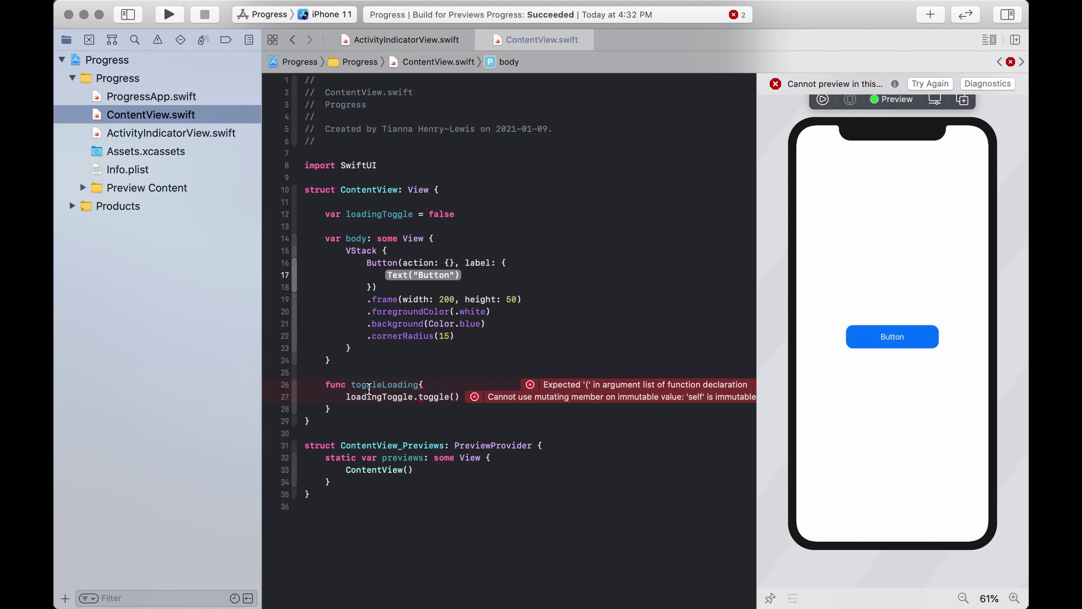
Step: Remove the self. prefix and inspect the immutable-self mutating error
click(346, 397)
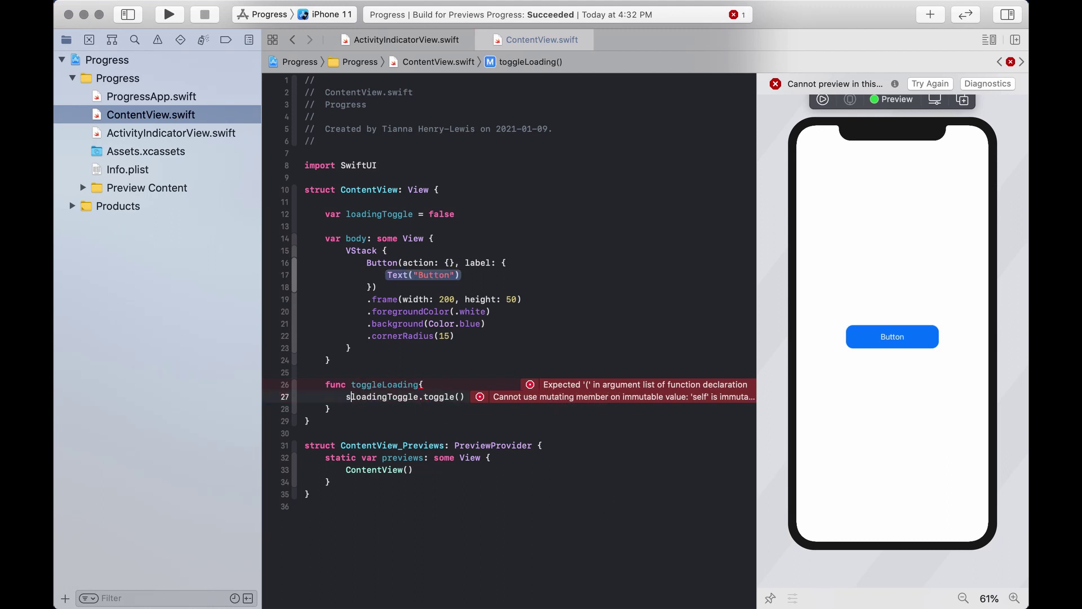
text(self.)
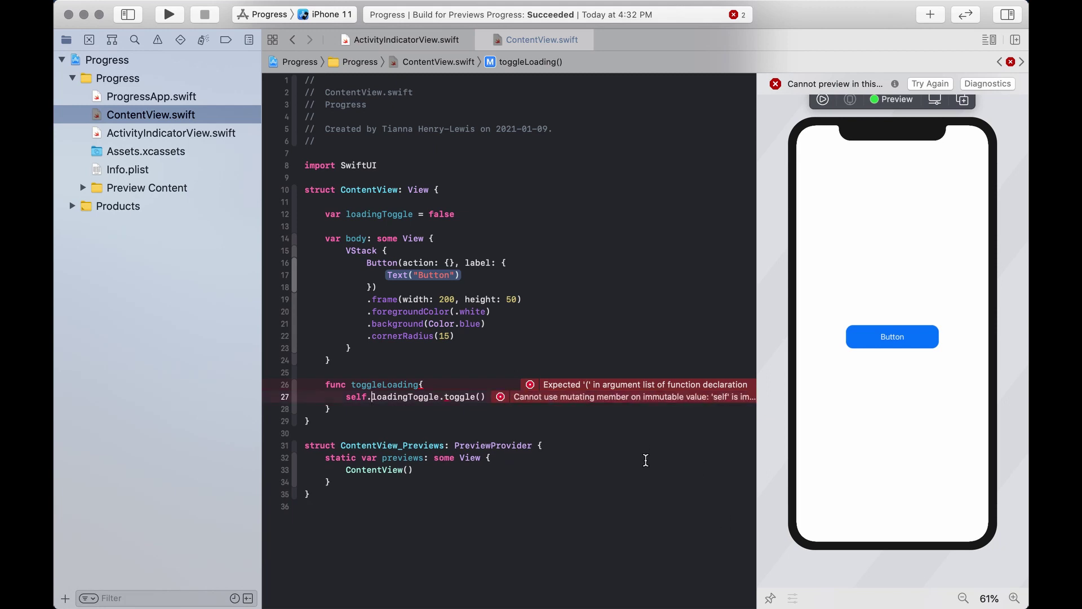
click(419, 384)
text(())
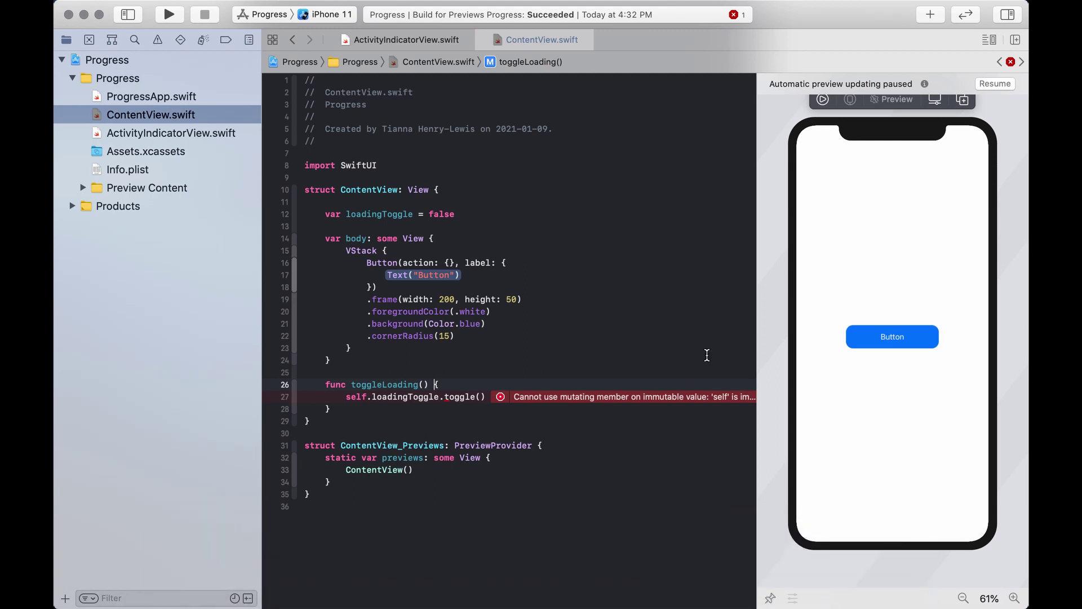
click(370, 397)
drag(370, 397, 345, 397)
key(BackSpace)
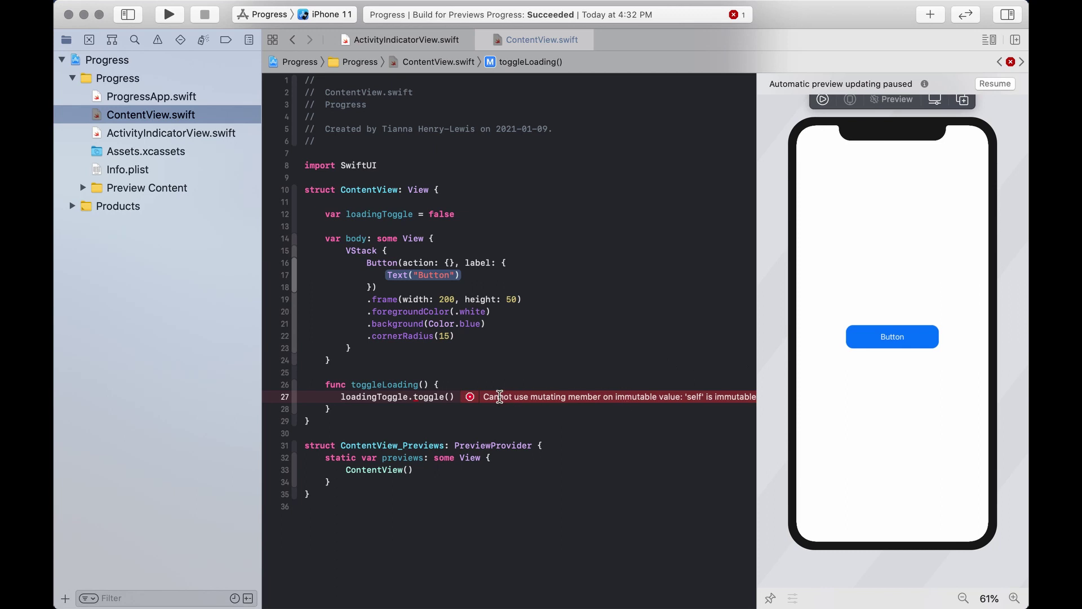
click(471, 396)
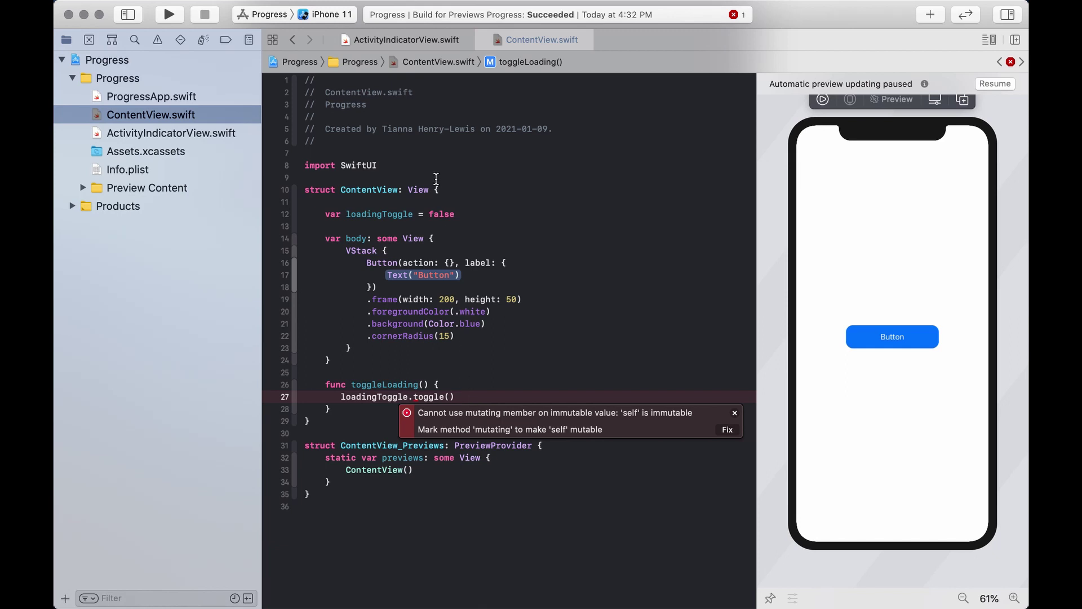
click(324, 213)
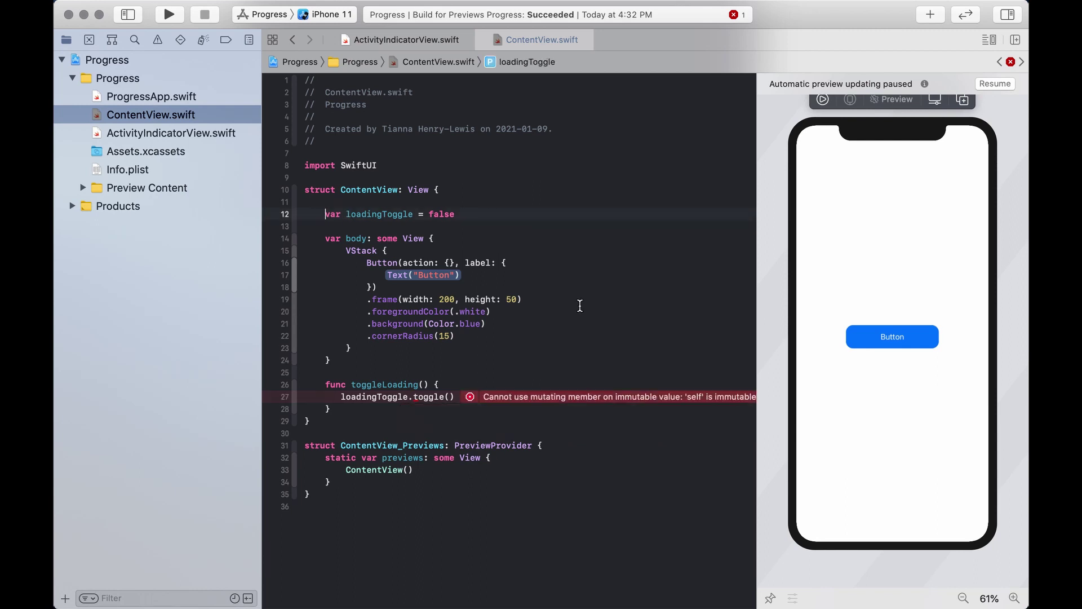
key(Return)
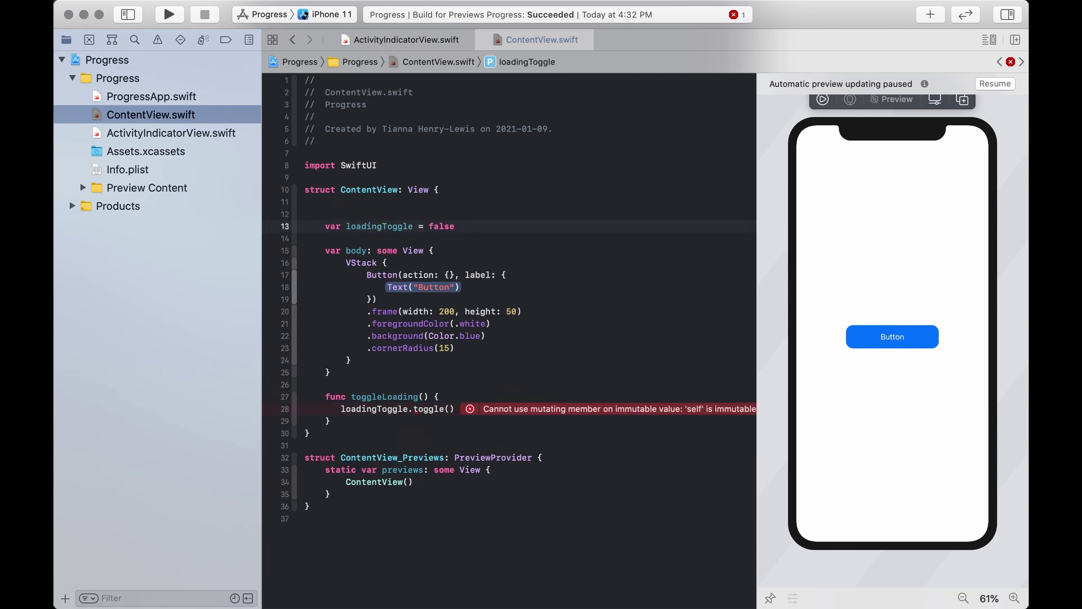
key(BackSpace)
text(@St)
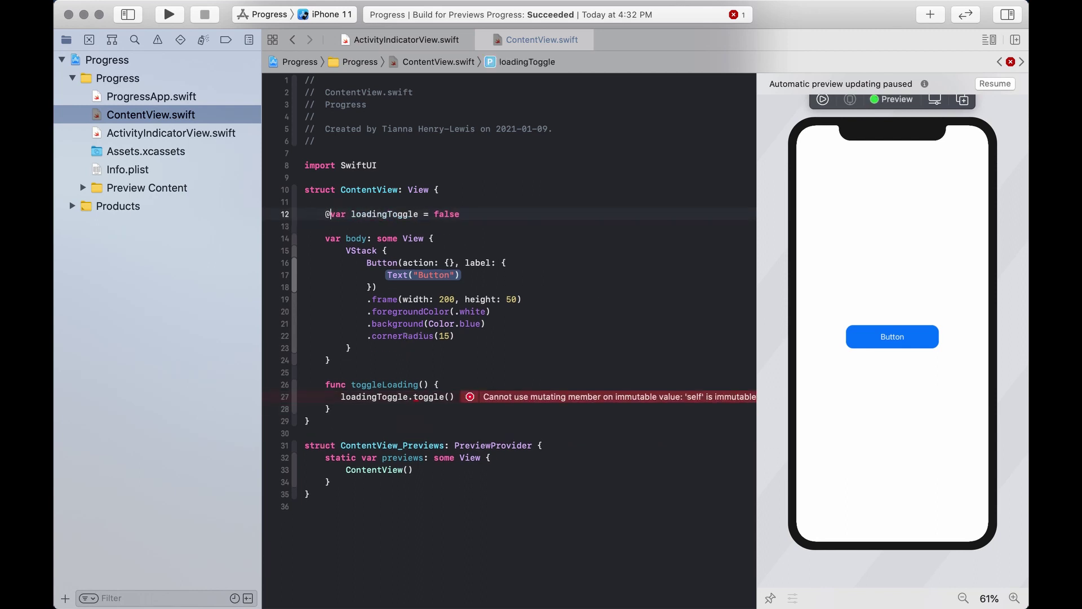
text(ate)
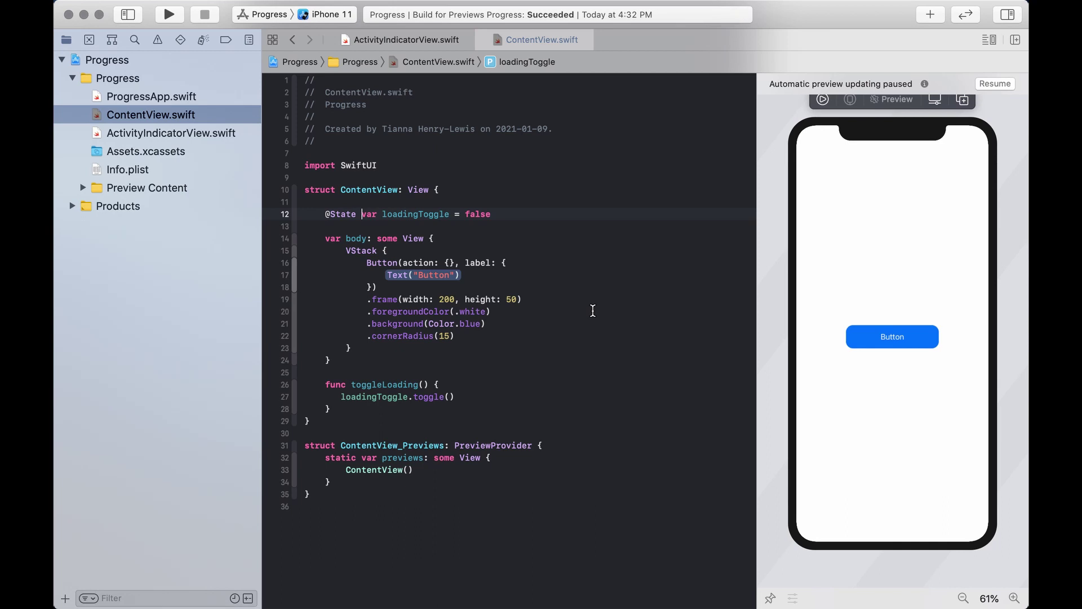
Step: Delete the toggleLoading function from ContentView
click(437, 276)
triple_click(437, 276)
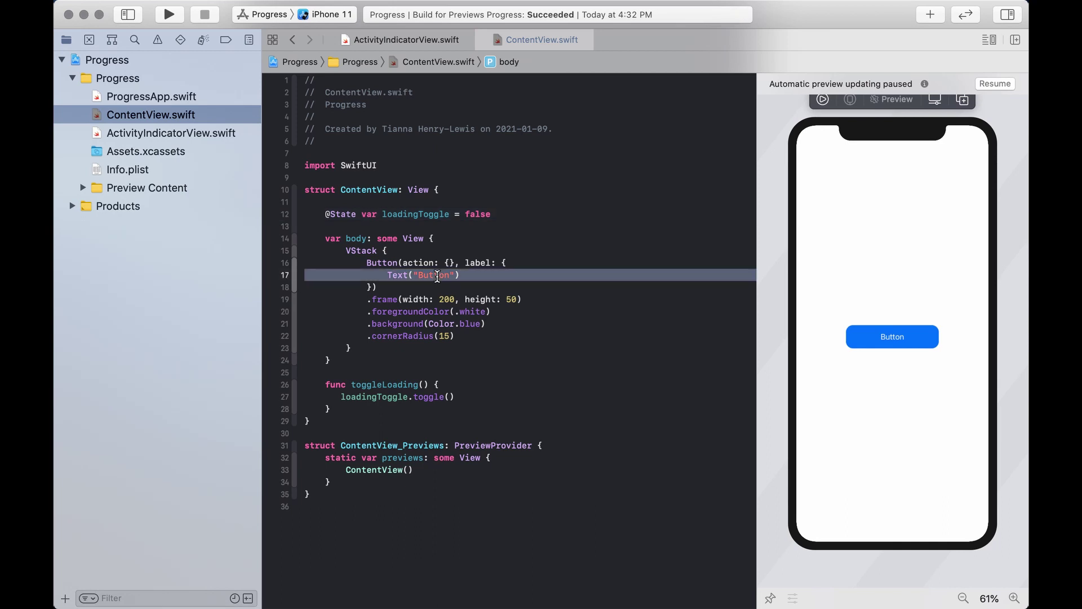
click(437, 275)
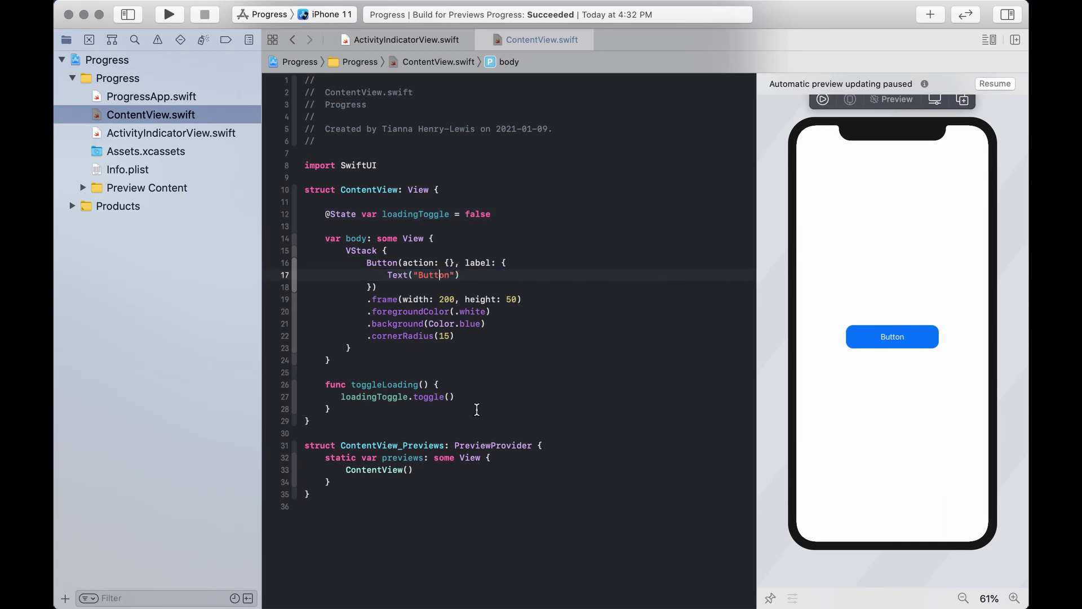
drag(331, 409, 327, 387)
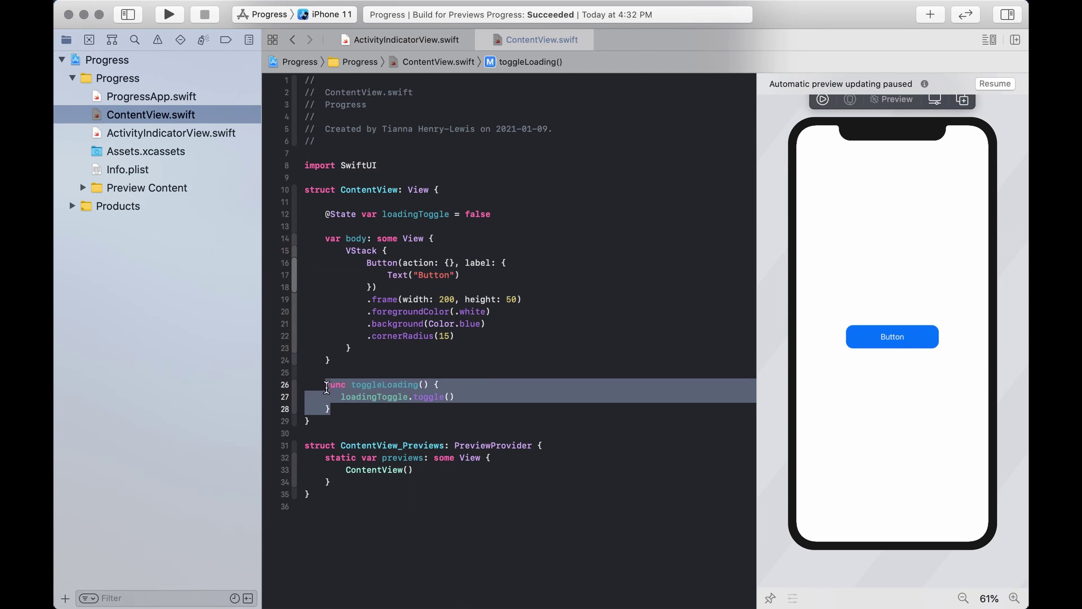
key(BackSpace)
key(BackSpace)
key(BackSpace)
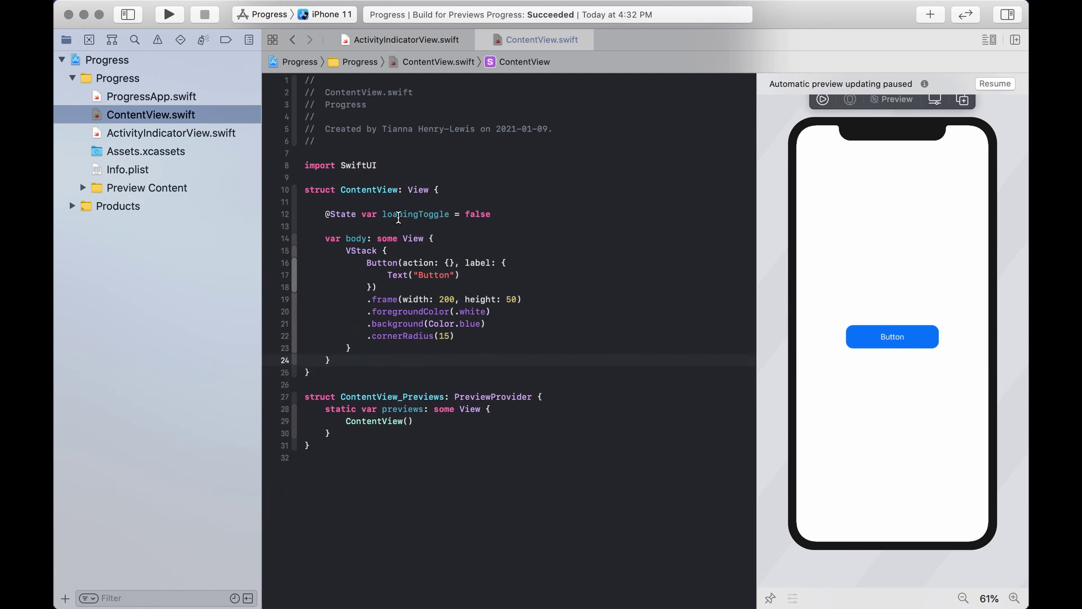
Step: Insert ActivityIndicatorView from autocomplete on a new line above the button
click(384, 252)
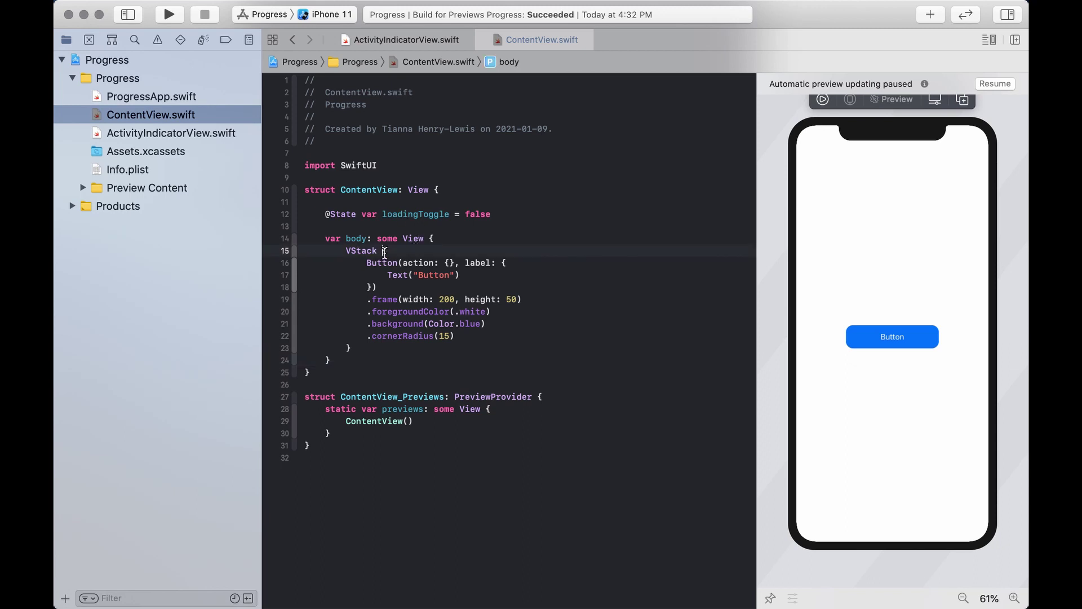
key(Return)
key(Return)
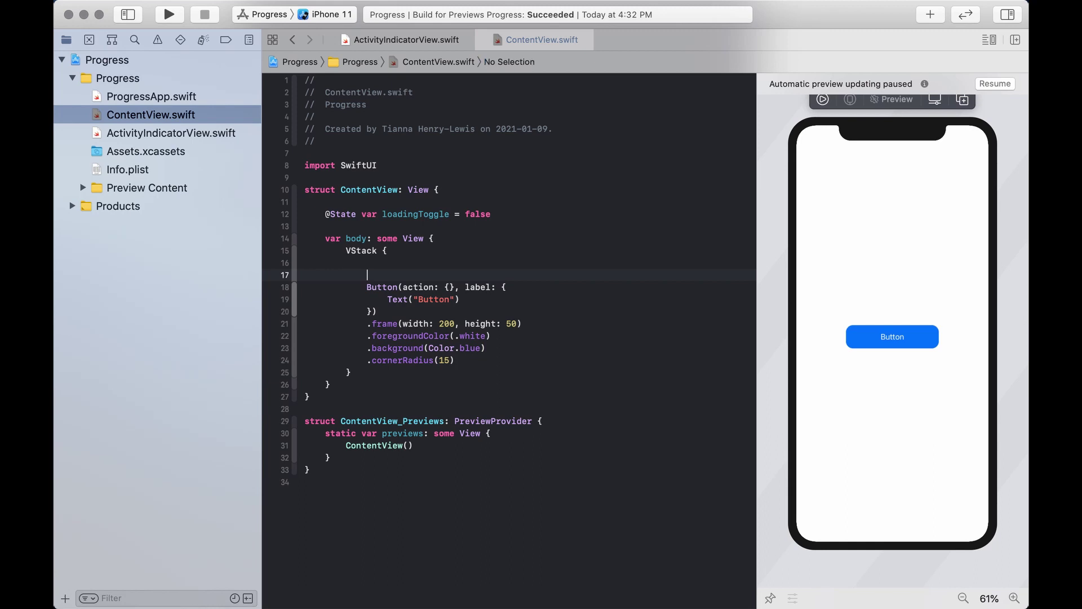
key(Return)
key(Up)
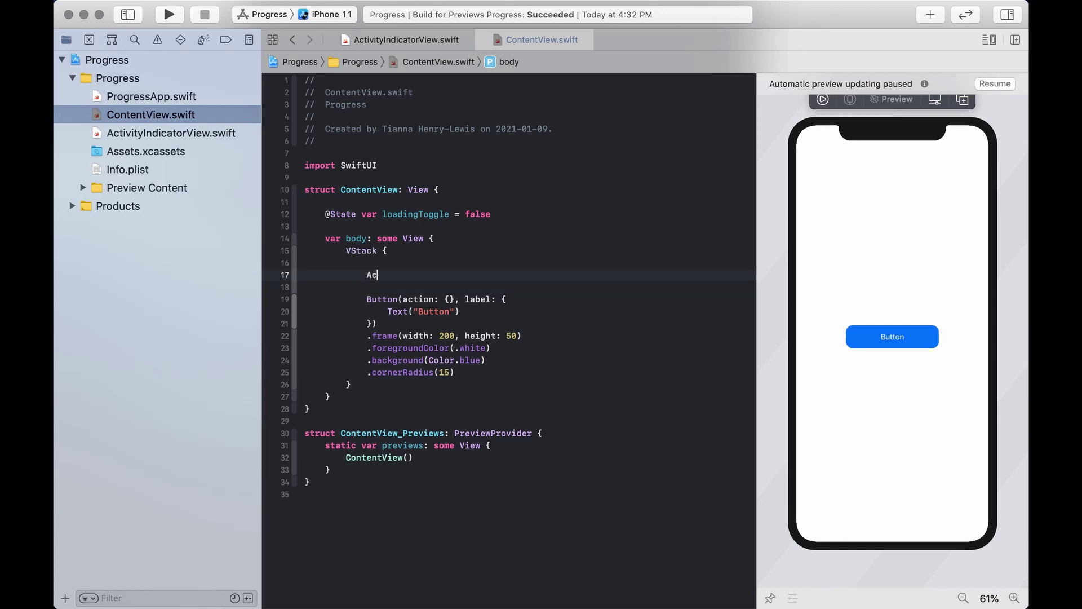
text(tivity)
key(Down)
key(Down)
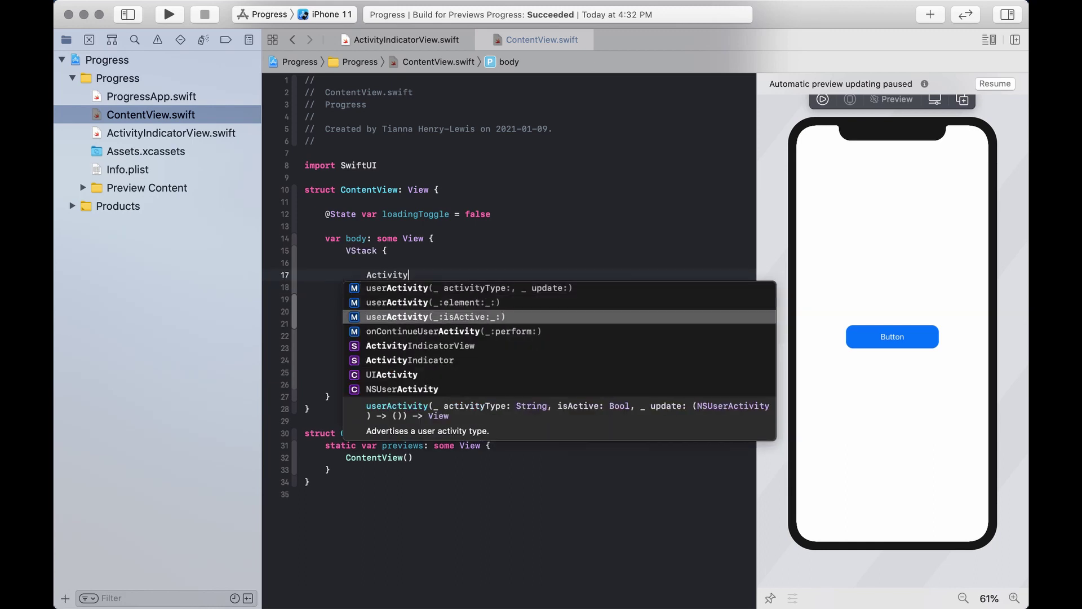
key(Down)
key(Down)
key(Return)
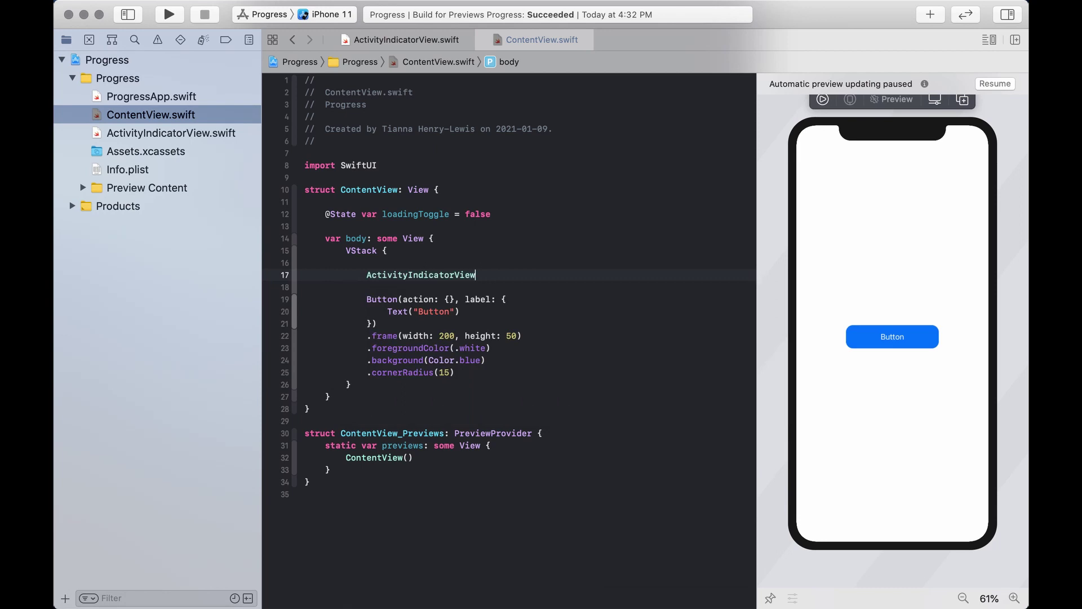
text((is)
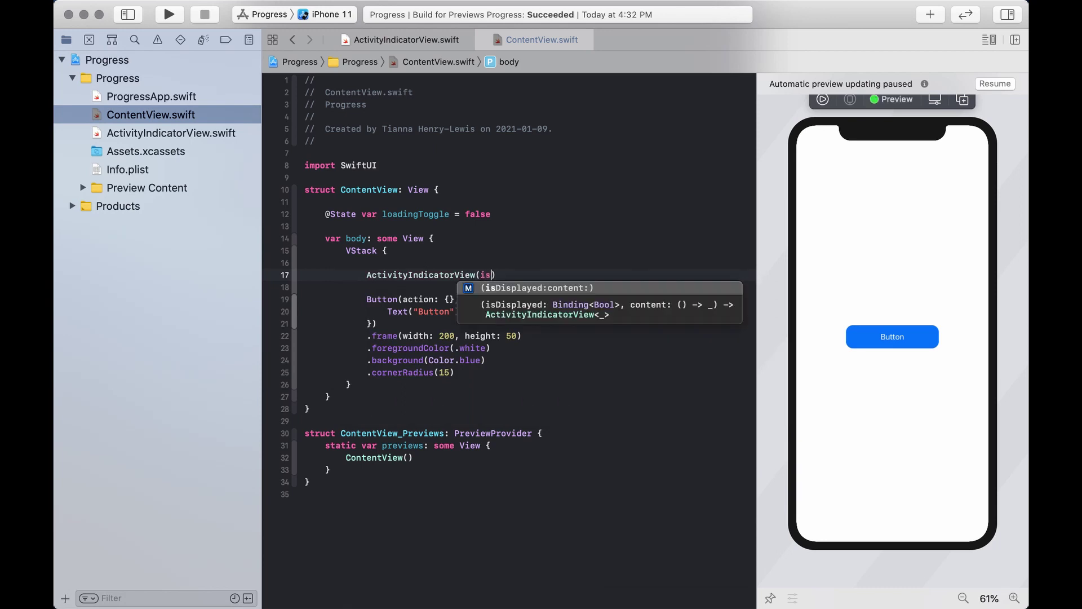
Step: Bind it with isDisplayed: $loadingToggle, add an empty Text("") closure, and start live preview
key(Return)
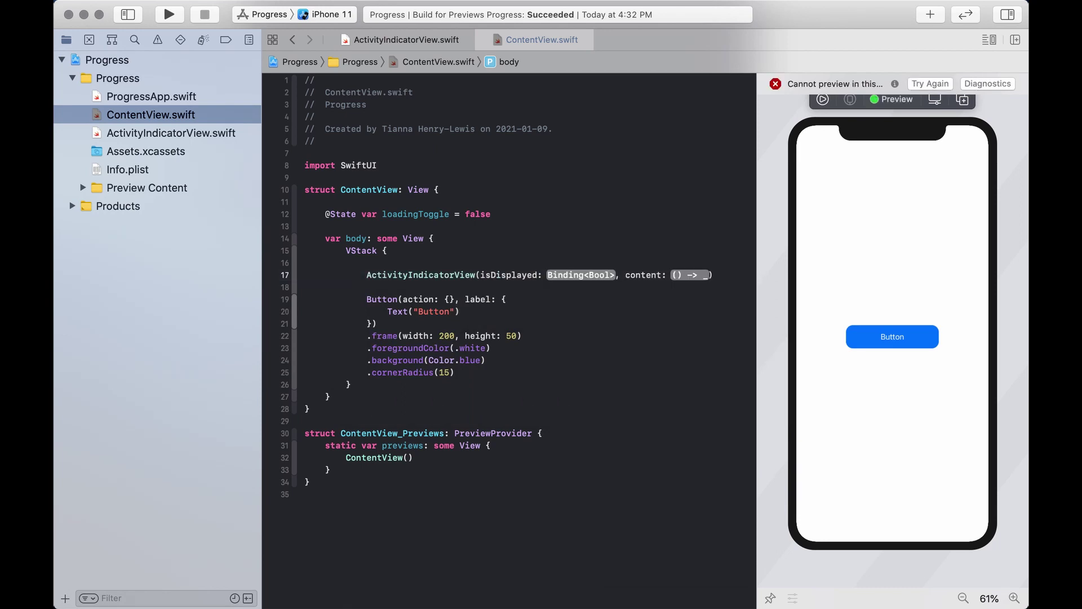
text($load)
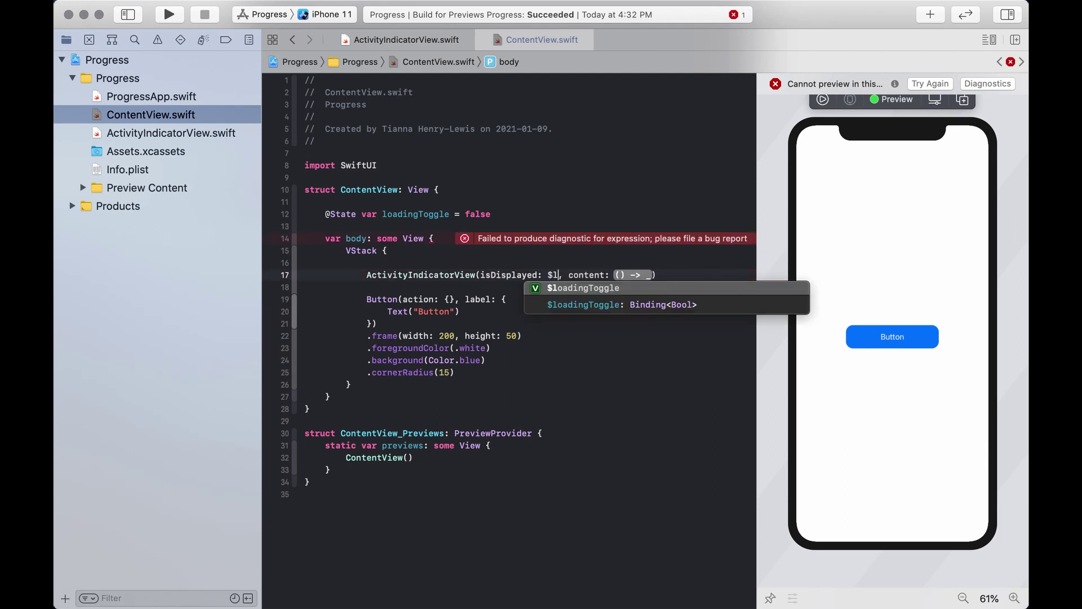
key(Return)
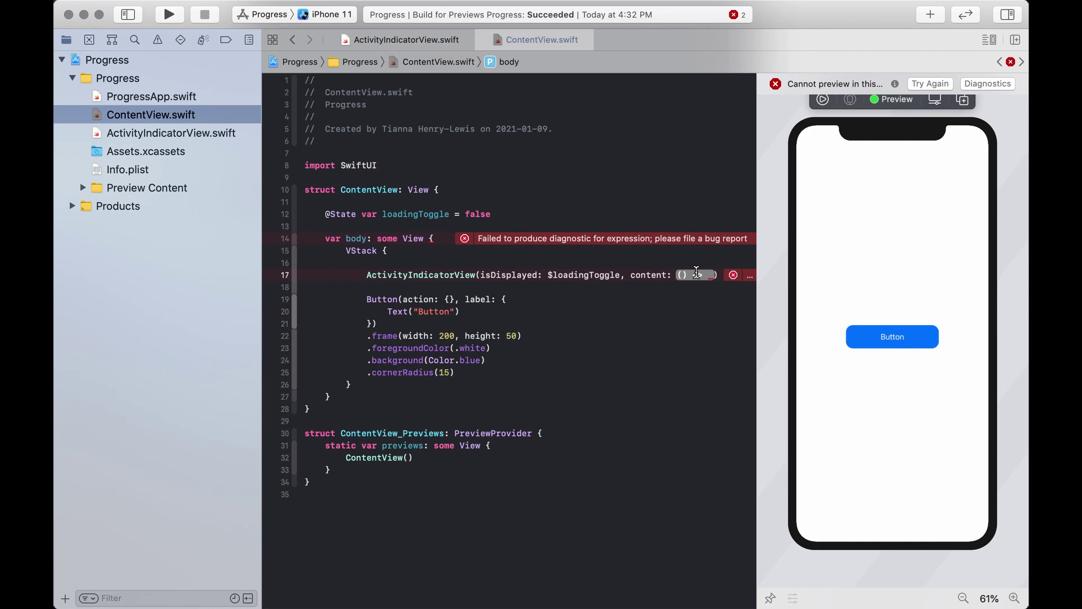
double_click(699, 274)
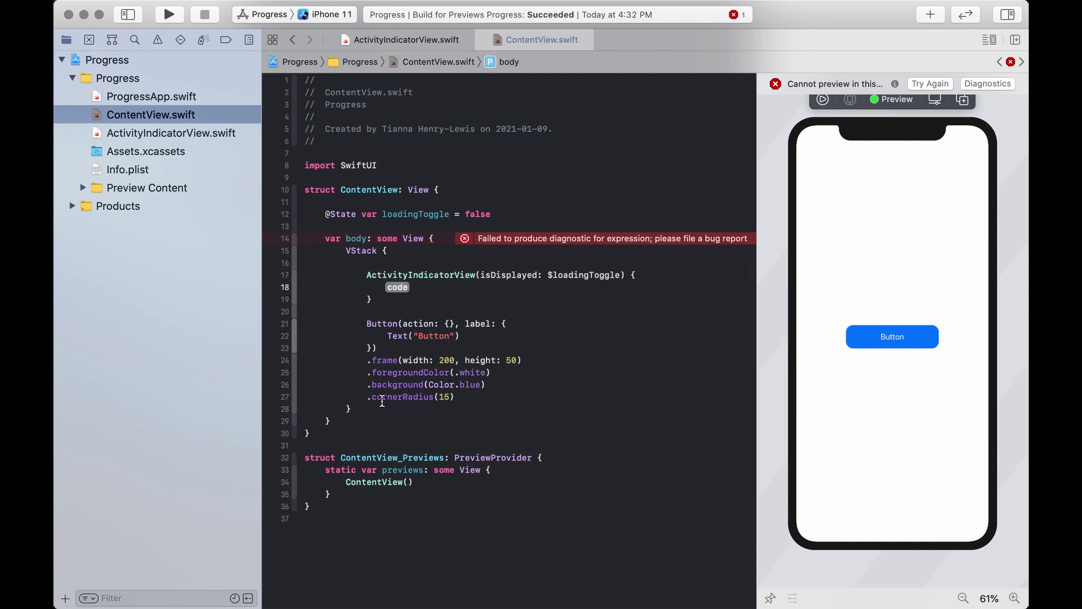
text(Text()
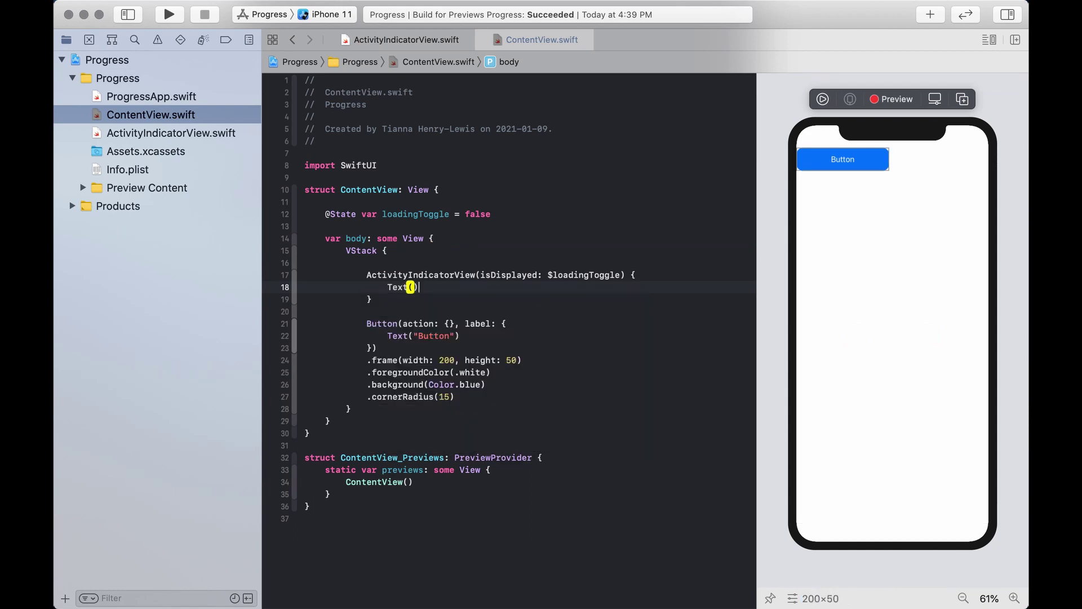
text(")
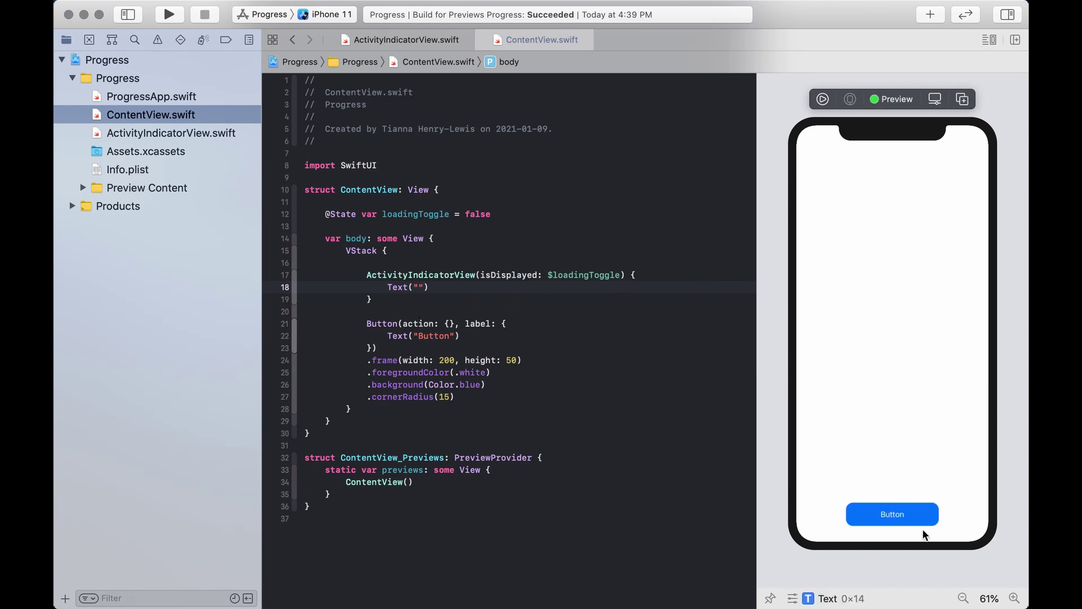
click(824, 100)
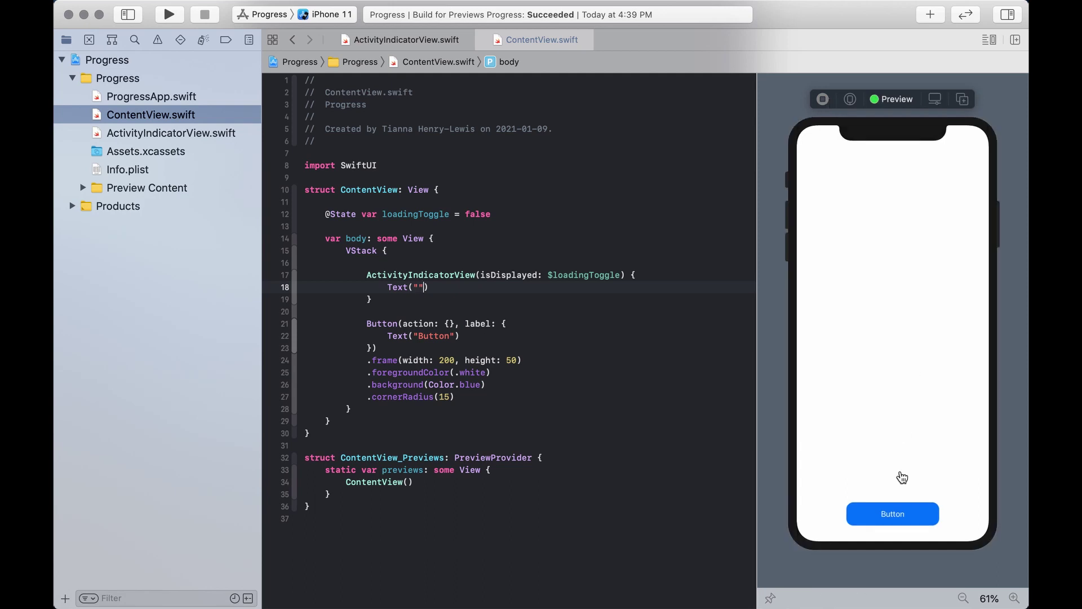
click(895, 517)
click(823, 99)
Step: Call loadingToggle.toggle() inside the blue button's action closure
click(449, 323)
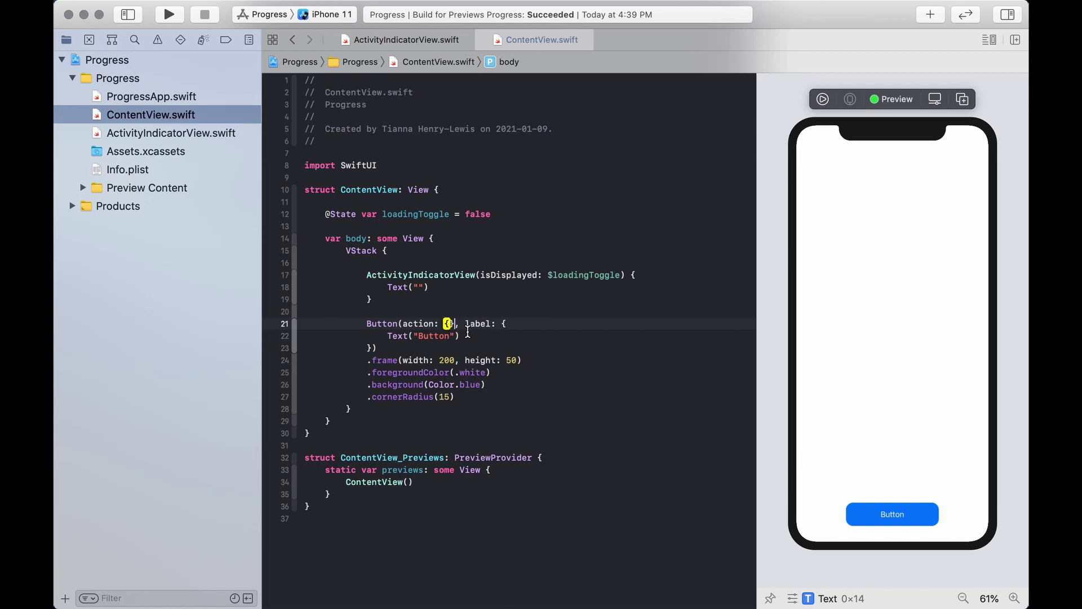
key(Return)
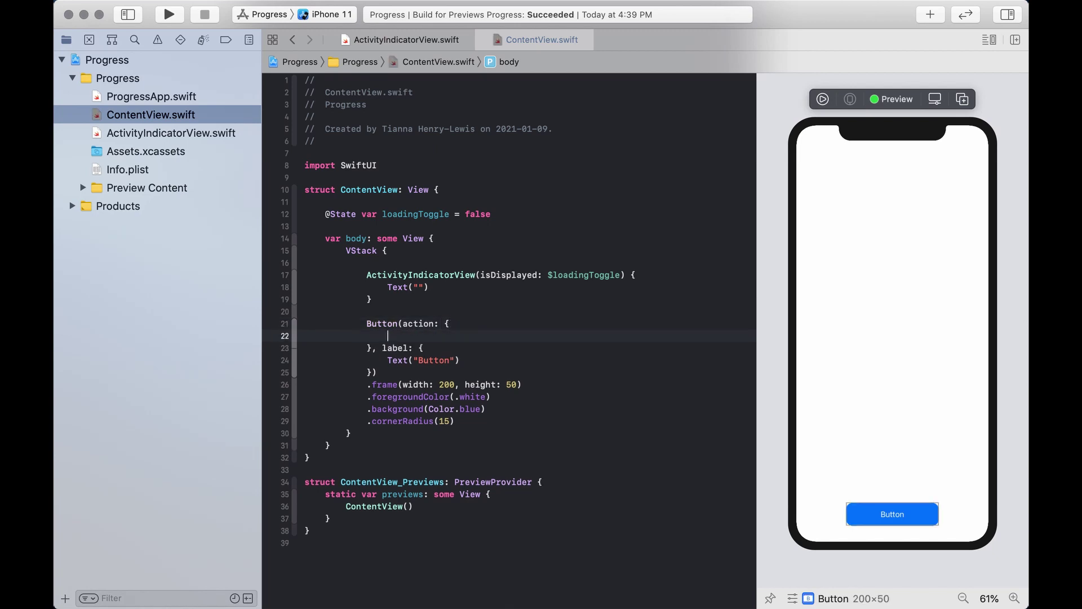
text(LOAD)
key(BackSpace)
key(BackSpace)
key(BackSpace)
key(BackSpace)
text(loading)
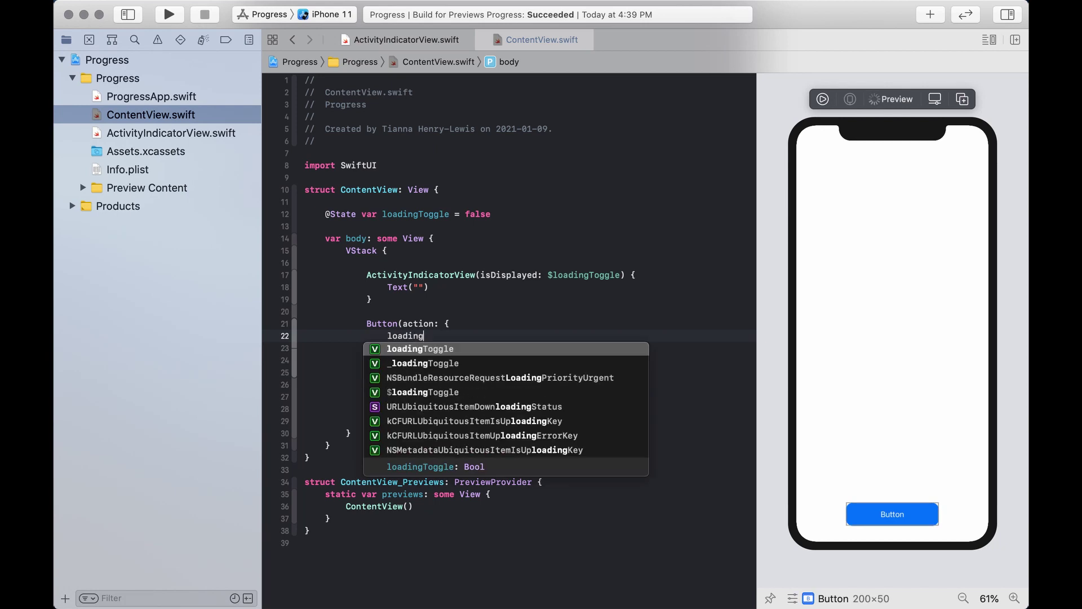
key(Tab)
text(.to)
key(Return)
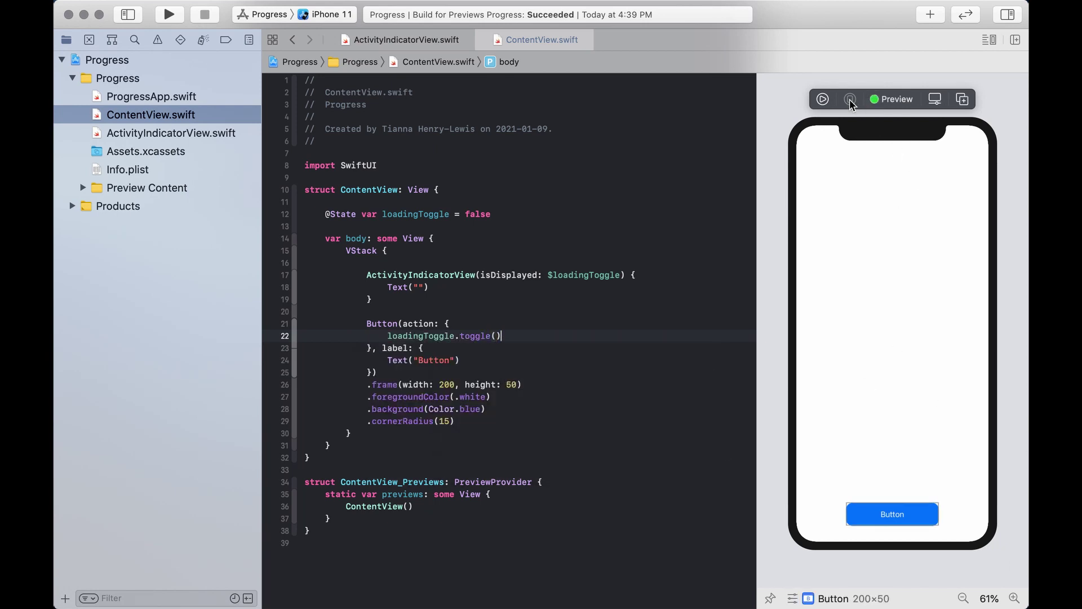
Step: Start live preview and tap the button repeatedly to show and hide the LOADING spinner
click(822, 99)
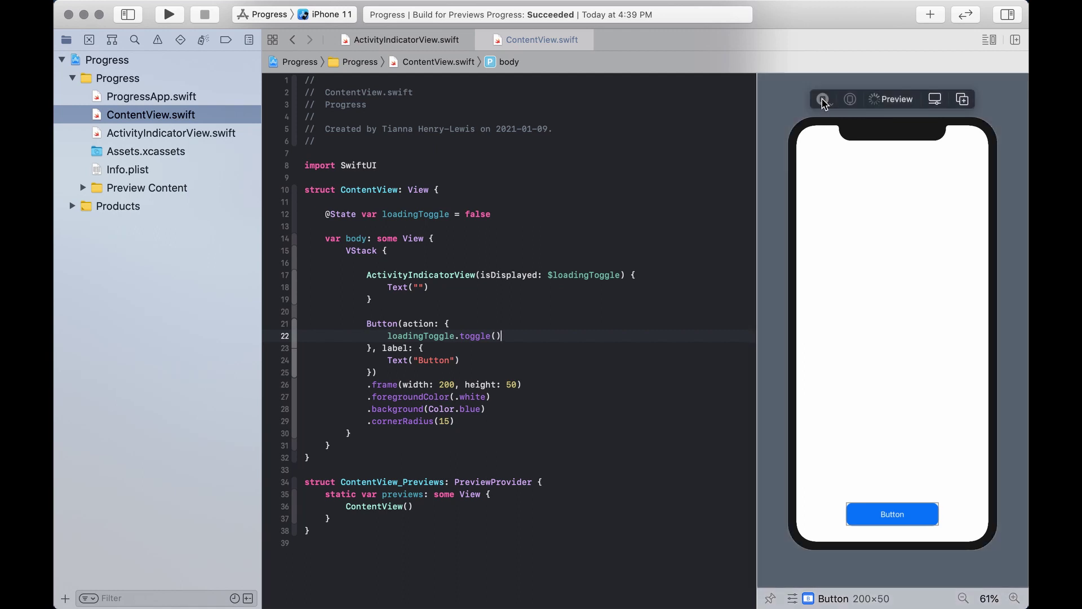
click(893, 514)
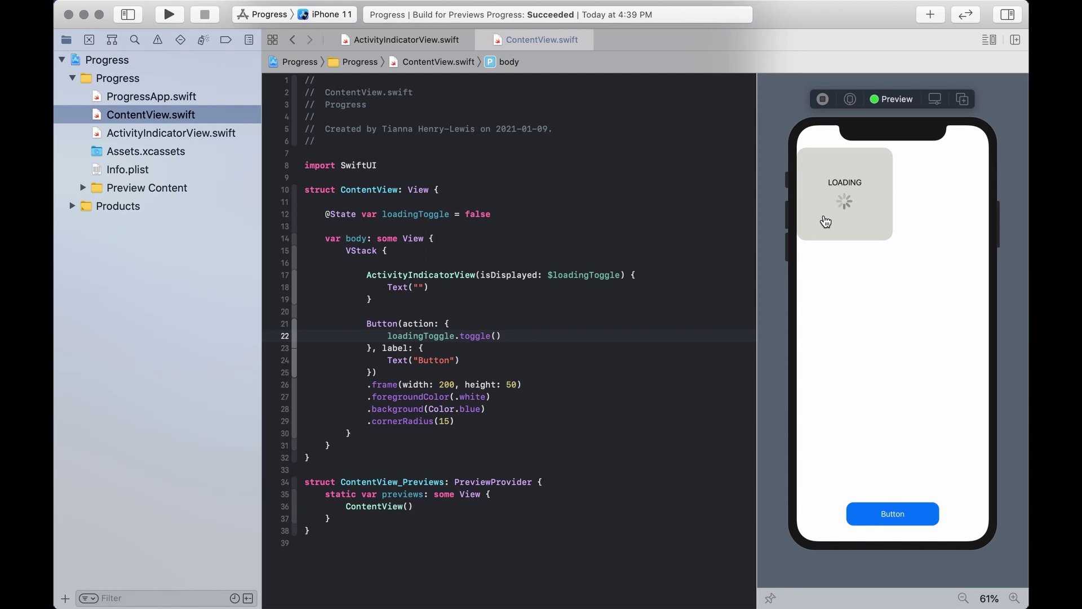
click(897, 518)
click(902, 524)
click(901, 522)
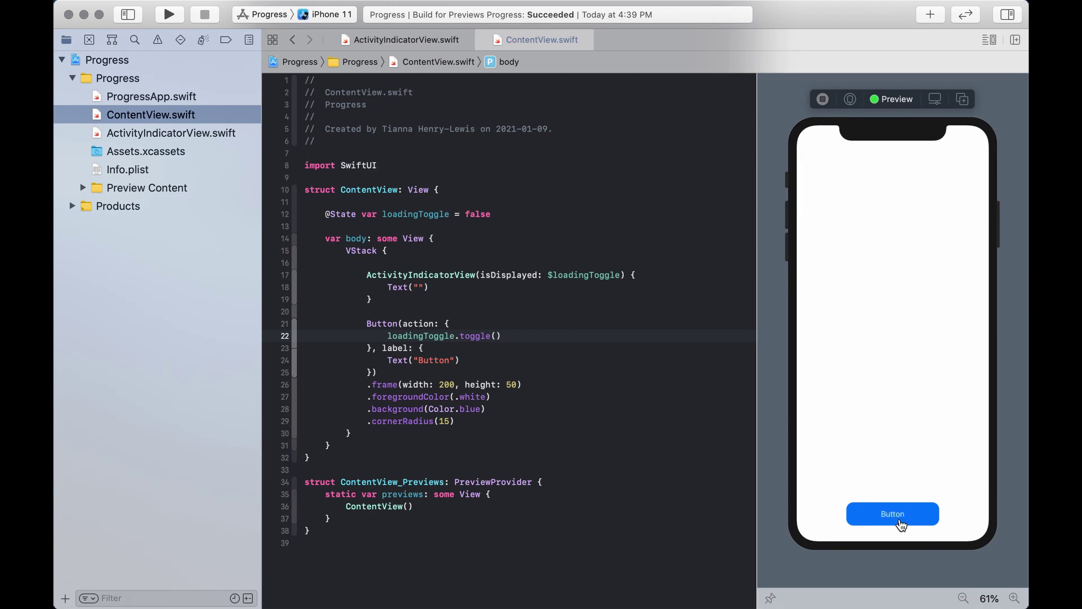
click(901, 522)
click(901, 522)
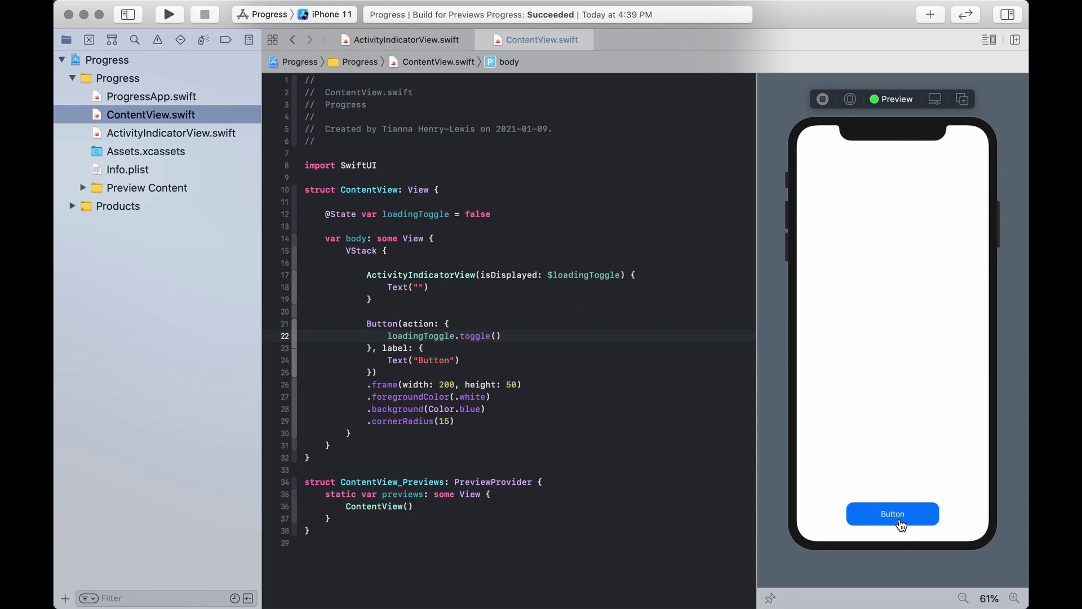